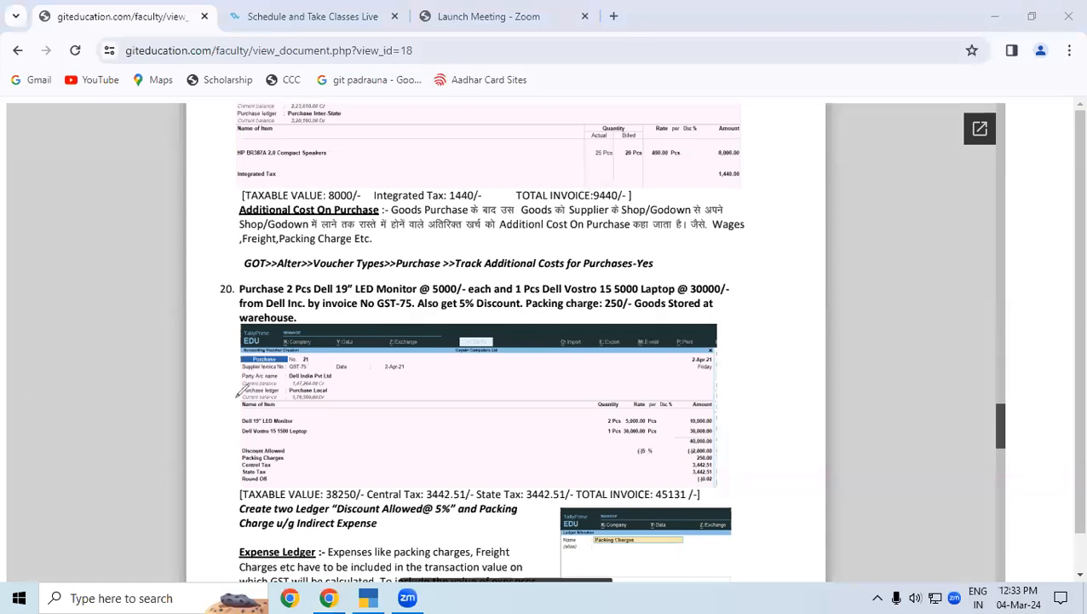
Sketch an enclosed letter G and an enclosed letter P beside exercise 20, with an arrow running from P to G.
{"action": "left_click", "coordinate": [110, 408]}
{"action": "mouse_move", "coordinate": [767, 259]}
{"action": "left_mouse_down"}
{"action": "mouse_move", "coordinate": [755, 271]}
{"action": "mouse_move", "coordinate": [774, 303]}
{"action": "mouse_move", "coordinate": [781, 285]}
{"action": "mouse_move", "coordinate": [792, 300]}
{"action": "left_mouse_up"}
{"action": "mouse_move", "coordinate": [886, 247]}
{"action": "left_mouse_down"}
{"action": "mouse_move", "coordinate": [900, 287]}
{"action": "mouse_move", "coordinate": [910, 218]}
{"action": "mouse_move", "coordinate": [922, 268]}
{"action": "mouse_move", "coordinate": [913, 278]}
{"action": "left_mouse_up"}
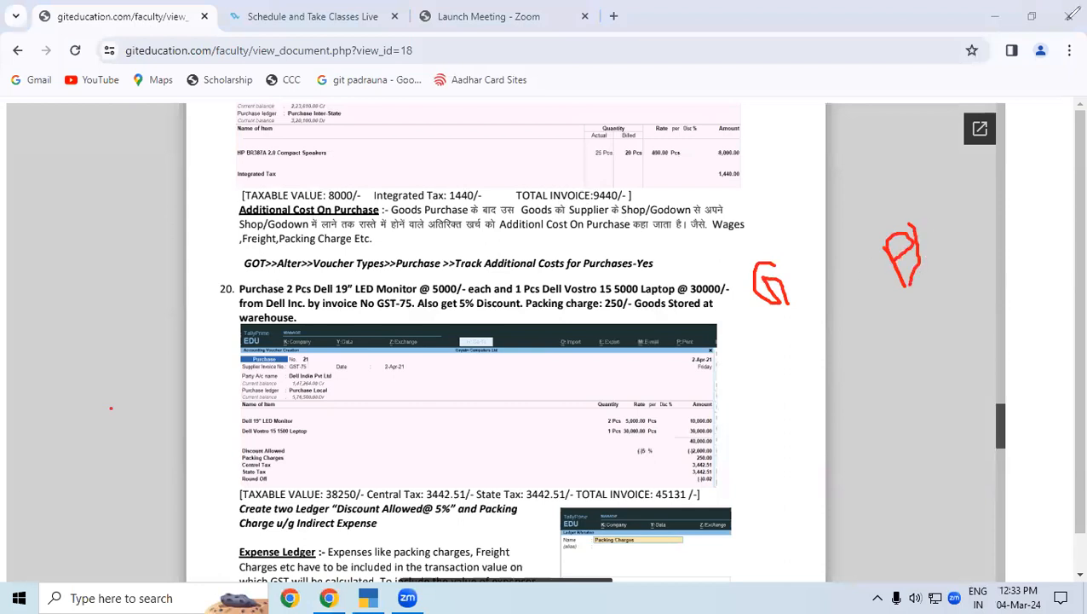
{"action": "key", "text": "ctrl+z"}
{"action": "mouse_move", "coordinate": [893, 223]}
{"action": "left_mouse_down"}
{"action": "mouse_move", "coordinate": [937, 260]}
{"action": "mouse_move", "coordinate": [876, 266]}
{"action": "mouse_move", "coordinate": [902, 226]}
{"action": "left_mouse_up"}
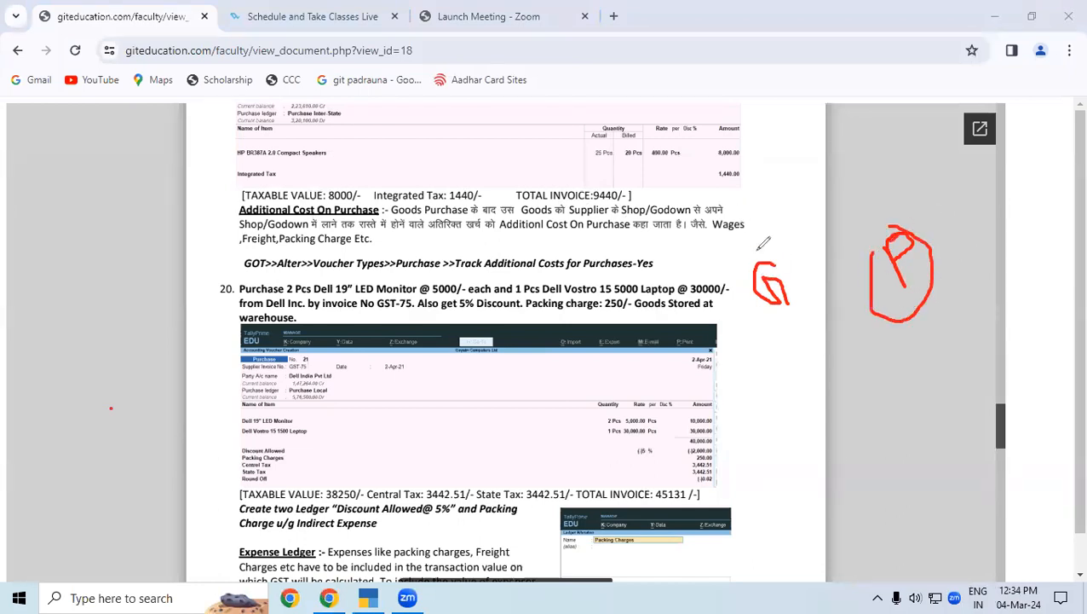
{"action": "left_click_drag", "start_coordinate": [798, 338], "coordinate": [753, 254]}
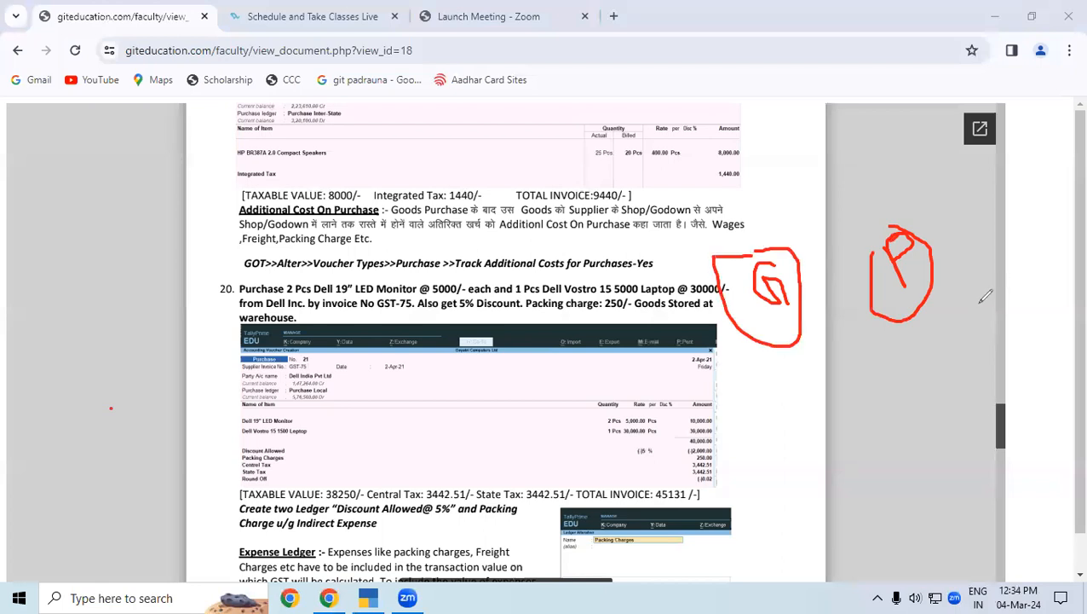
{"action": "mouse_move", "coordinate": [965, 321]}
{"action": "left_mouse_down"}
{"action": "mouse_move", "coordinate": [794, 355]}
{"action": "mouse_move", "coordinate": [806, 361]}
{"action": "mouse_move", "coordinate": [814, 324]}
{"action": "left_mouse_up"}
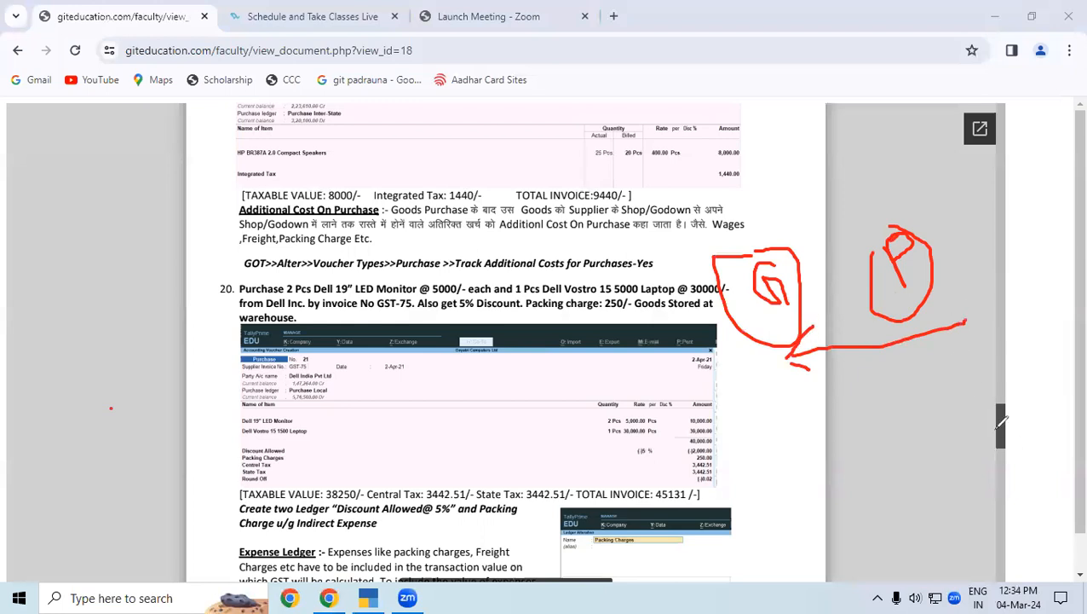
Draw a circled letter T under the arrow, a curved arrow from G to P, and a check mark beside the T.
{"action": "mouse_move", "coordinate": [859, 368]}
{"action": "left_mouse_down"}
{"action": "mouse_move", "coordinate": [869, 398]}
{"action": "mouse_move", "coordinate": [875, 359]}
{"action": "left_mouse_up"}
{"action": "mouse_move", "coordinate": [840, 356]}
{"action": "left_mouse_down"}
{"action": "mouse_move", "coordinate": [854, 409]}
{"action": "mouse_move", "coordinate": [892, 360]}
{"action": "mouse_move", "coordinate": [855, 358]}
{"action": "left_mouse_up"}
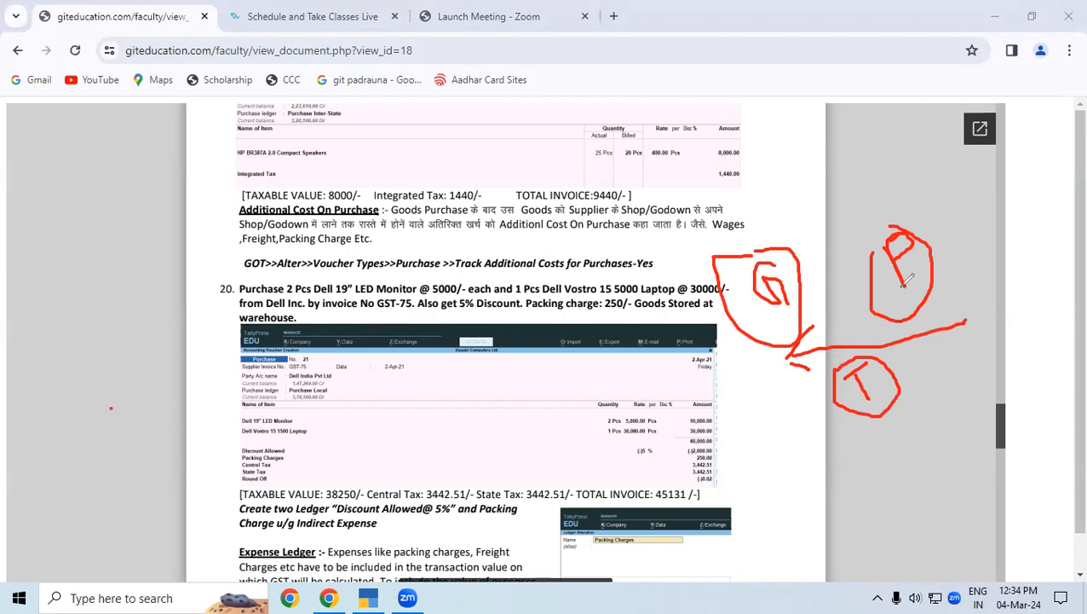
{"action": "mouse_move", "coordinate": [789, 229]}
{"action": "left_mouse_down"}
{"action": "mouse_move", "coordinate": [903, 178]}
{"action": "mouse_move", "coordinate": [925, 198]}
{"action": "left_mouse_up"}
{"action": "mouse_move", "coordinate": [910, 381]}
{"action": "left_mouse_down"}
{"action": "mouse_move", "coordinate": [931, 377]}
{"action": "mouse_move", "coordinate": [973, 329]}
{"action": "left_mouse_up"}
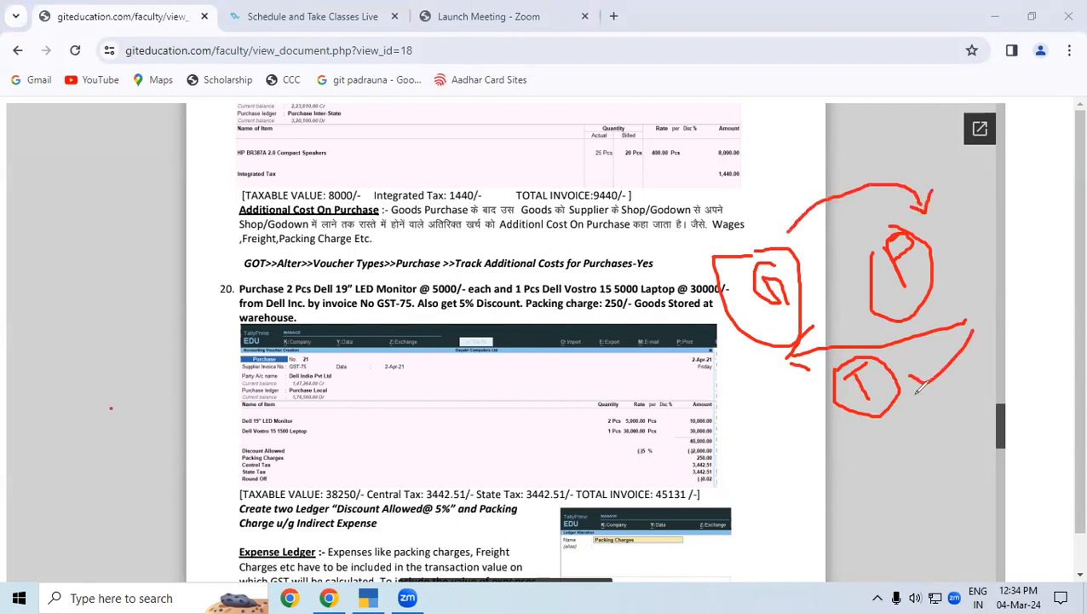
{"action": "left_click_drag", "start_coordinate": [912, 379], "coordinate": [980, 363]}
Tick the Additional Cost On Purchase heading and underline the path from GOT through Purchase to Track Additional Costs for Purchases-Yes.
{"action": "mouse_move", "coordinate": [176, 213]}
{"action": "left_mouse_down"}
{"action": "mouse_move", "coordinate": [194, 228]}
{"action": "mouse_move", "coordinate": [256, 193]}
{"action": "left_mouse_up"}
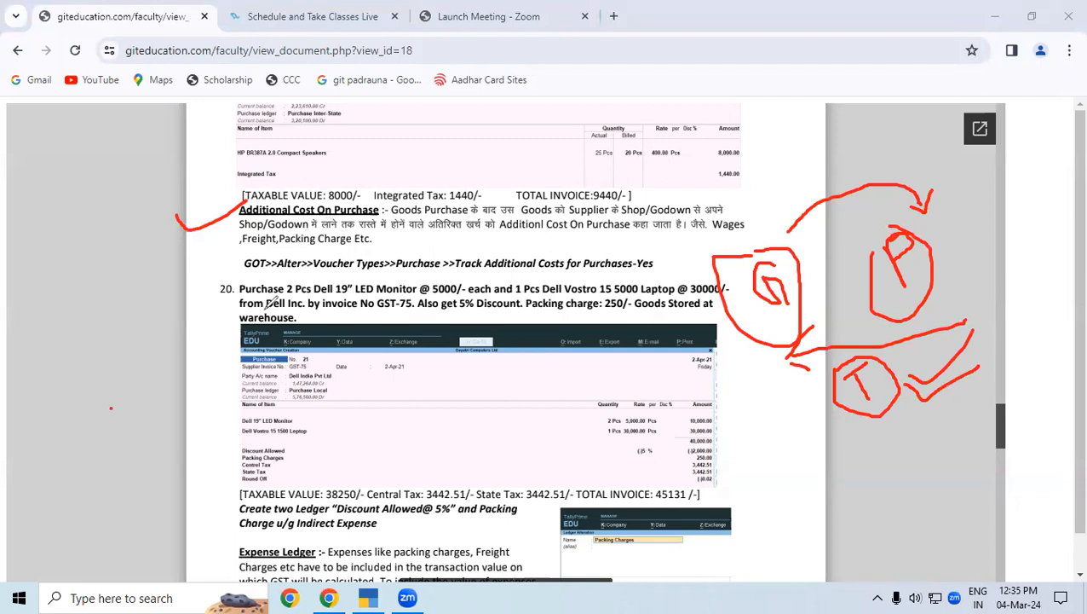
{"action": "left_click_drag", "start_coordinate": [242, 276], "coordinate": [271, 277]}
{"action": "left_click_drag", "start_coordinate": [273, 277], "coordinate": [306, 276]}
{"action": "left_click_drag", "start_coordinate": [317, 274], "coordinate": [427, 268]}
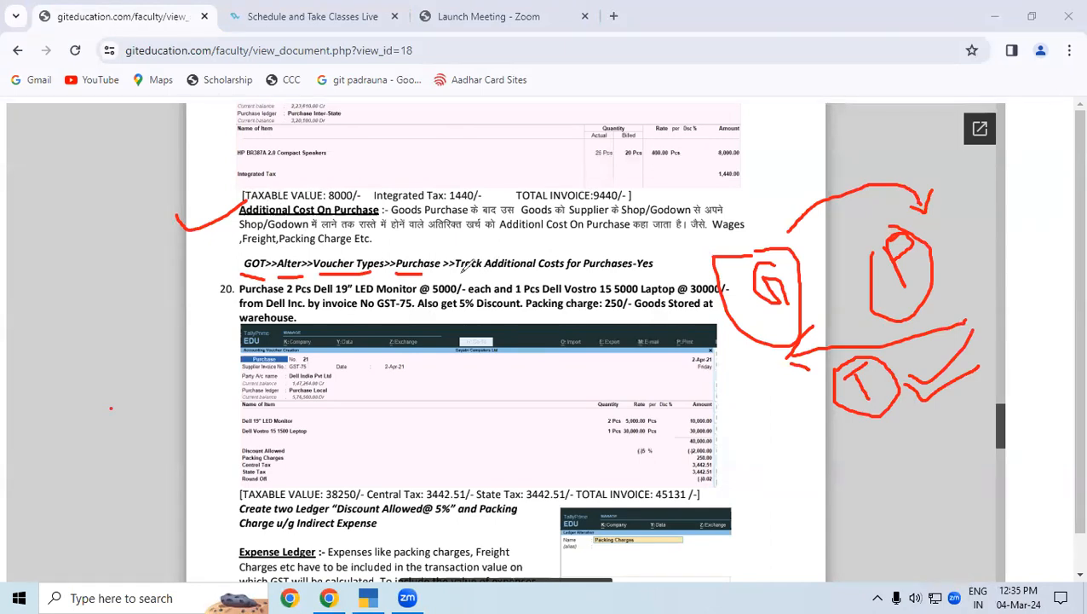
{"action": "left_click_drag", "start_coordinate": [483, 274], "coordinate": [643, 271]}
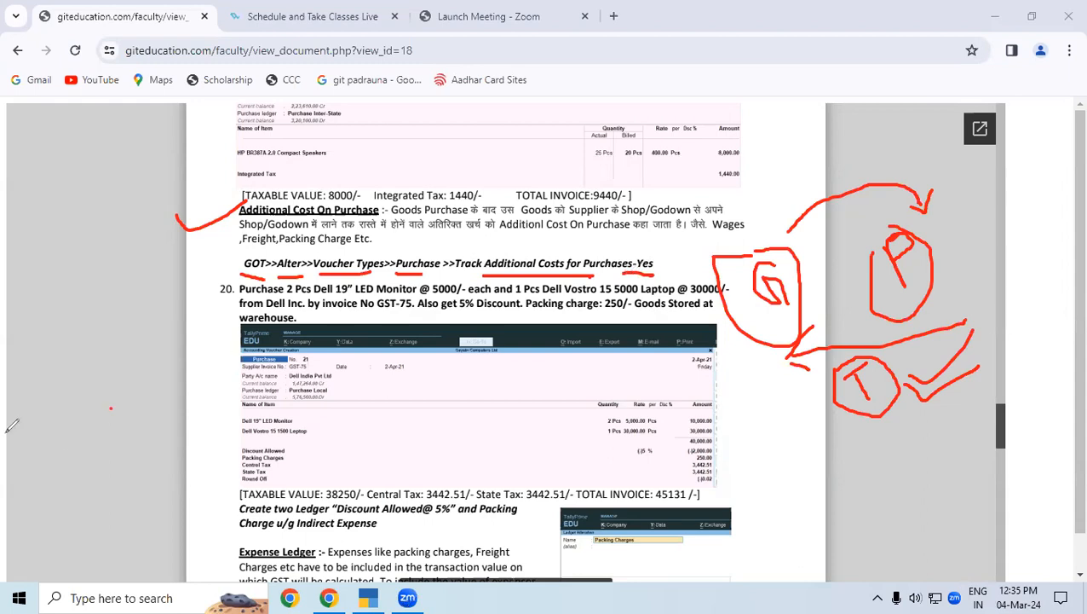
Switch to TallyPrime and open the Purchase voucher type for alteration.
{"action": "left_click", "coordinate": [368, 597]}
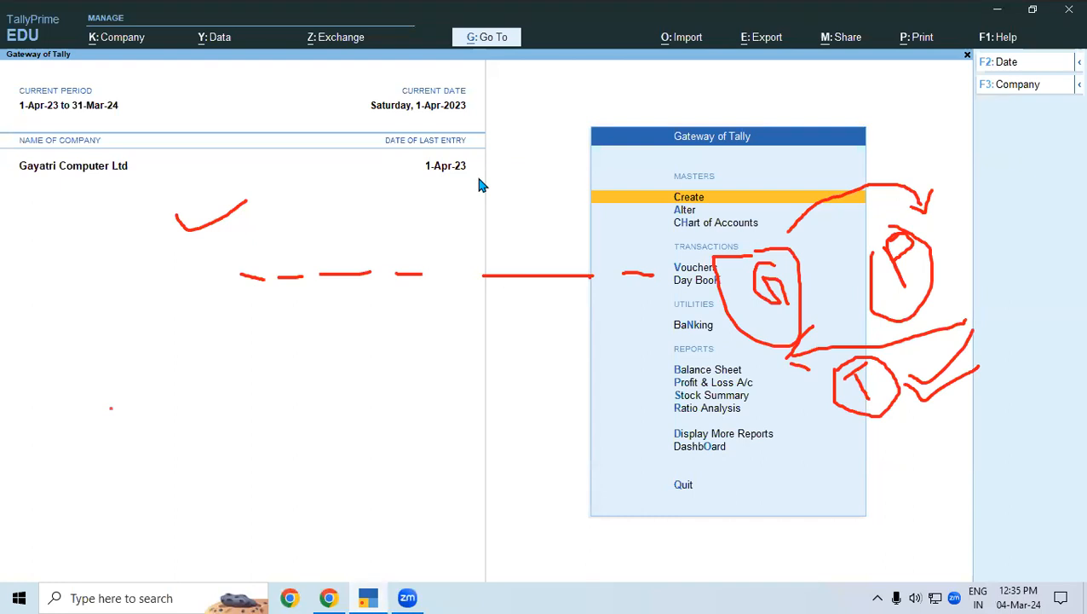
{"action": "key", "text": "Down"}
{"action": "key", "text": "Return"}
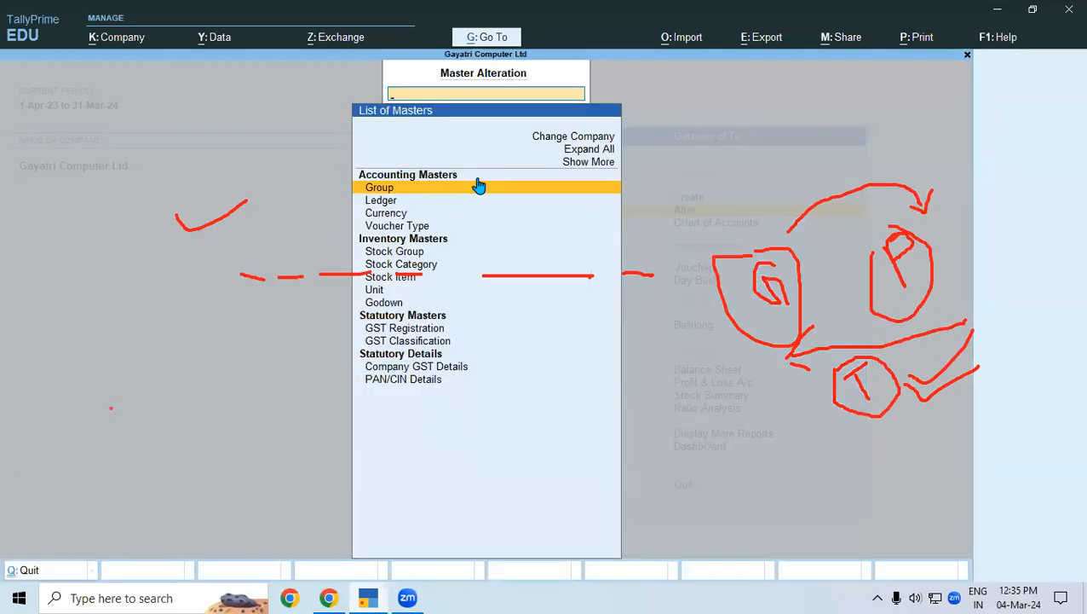
{"action": "key", "text": "Down"}
{"action": "key", "text": "Down"}
{"action": "key", "text": "Down"}
{"action": "key", "text": "Return"}
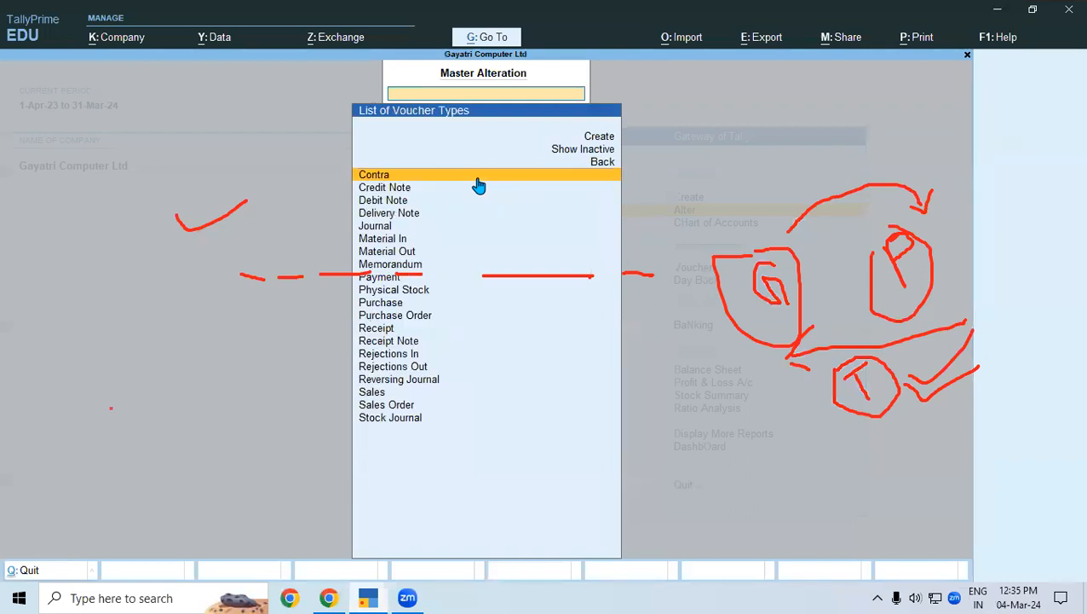
{"action": "type", "text": "Pu"}
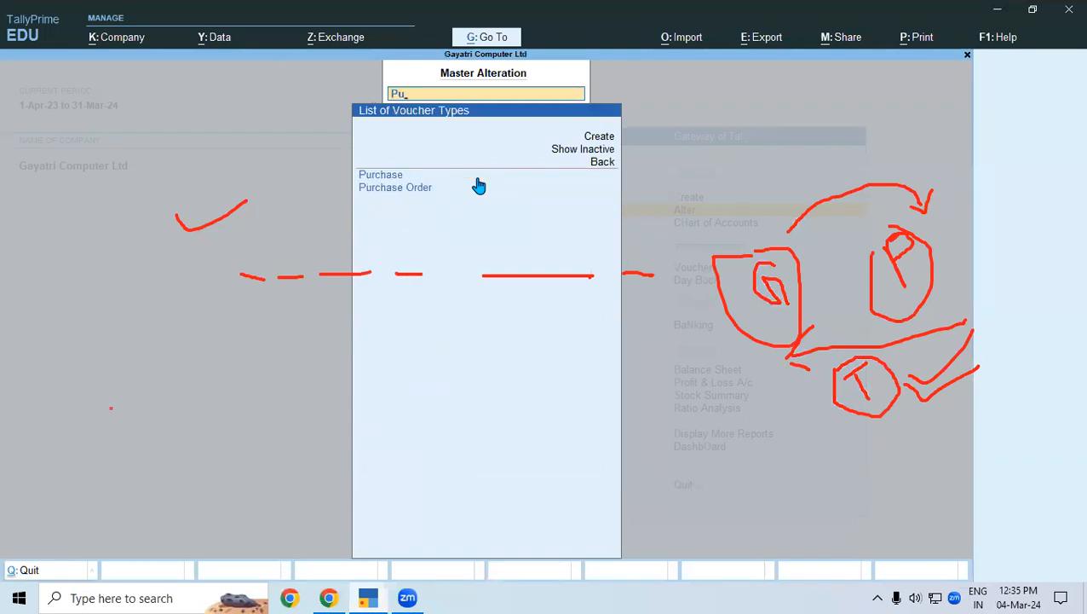
{"action": "key", "text": "Return"}
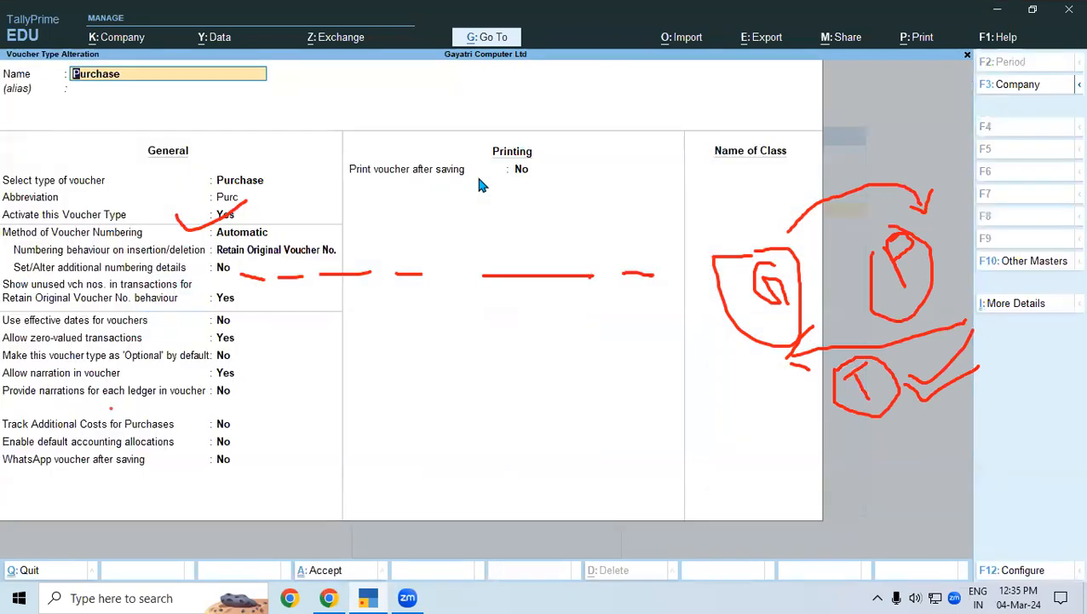
Set Track Additional Costs for Purchases to Yes, save the Purchase voucher type and return to the Gateway of Tally.
{"action": "key", "text": "Return"}
{"action": "key", "text": "Return"}
{"action": "key", "text": "Return"}
{"action": "key", "text": "Return"}
{"action": "key", "text": "Return"}
{"action": "key", "text": "Return"}
{"action": "key", "text": "Return"}
{"action": "key", "text": "Return"}
{"action": "key", "text": "Return"}
{"action": "key", "text": "Return"}
{"action": "key", "text": "Return"}
{"action": "key", "text": "Return"}
{"action": "key", "text": "Return"}
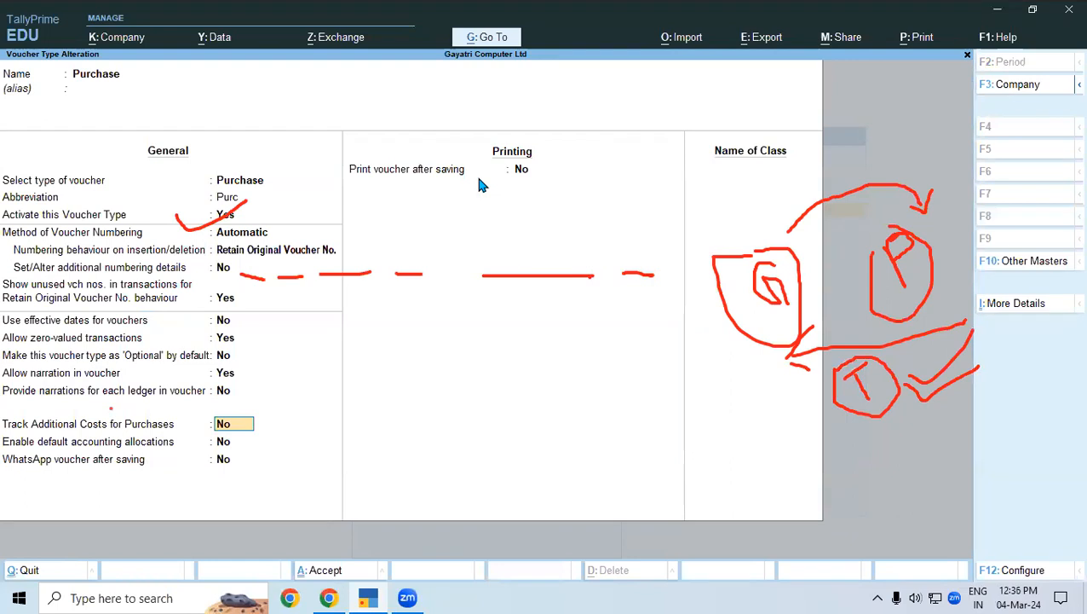
{"action": "type", "text": "y"}
{"action": "key", "text": "Return"}
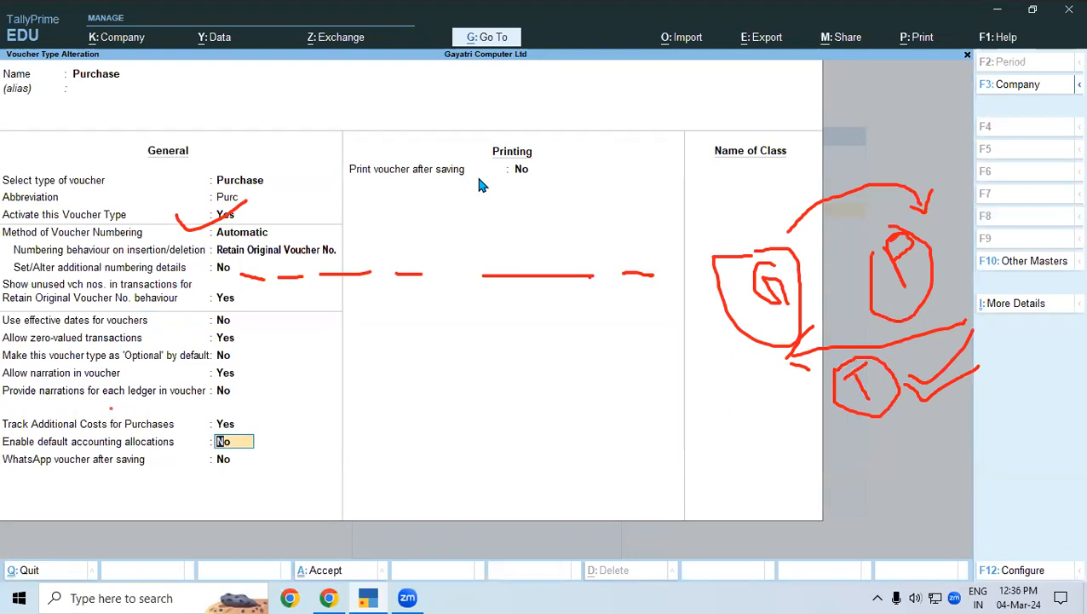
{"action": "key", "text": "ctrl"}
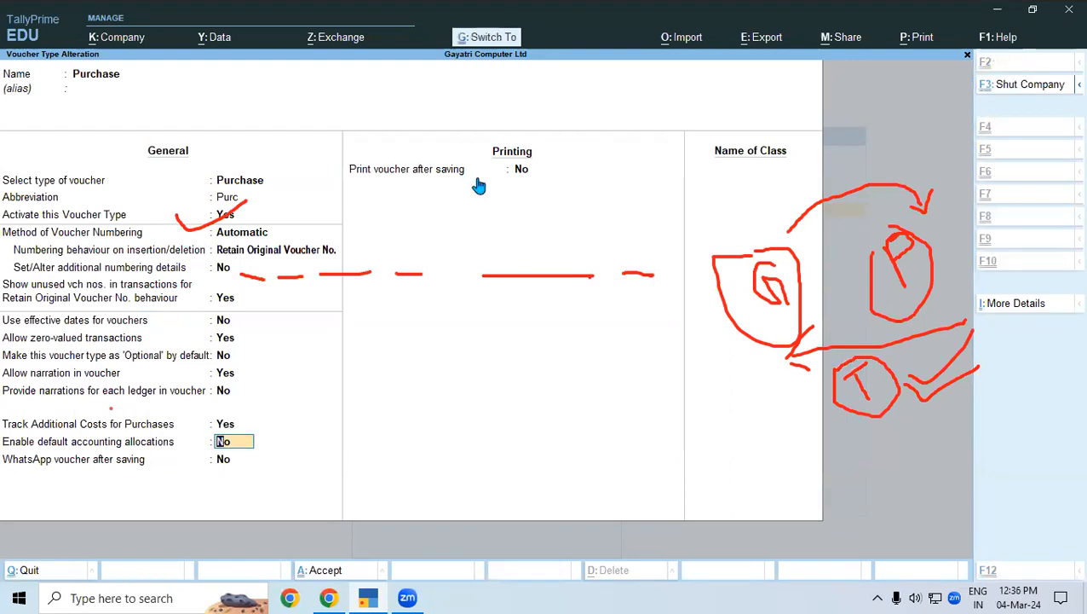
{"action": "key", "text": "ctrl+a"}
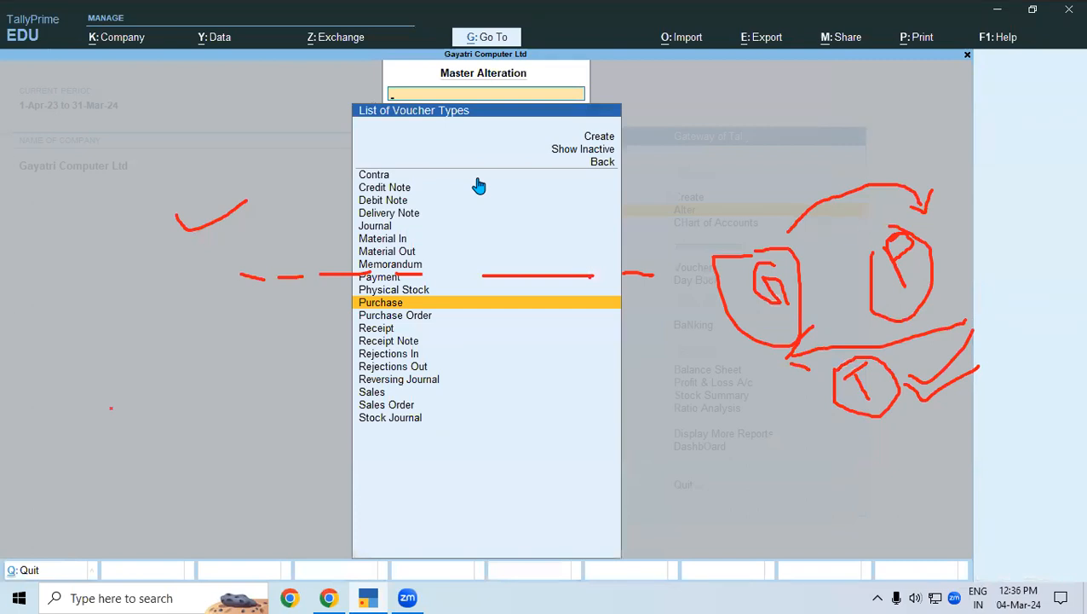
{"action": "key", "text": "Escape"}
{"action": "key", "text": "Escape"}
{"action": "key", "text": "Up"}
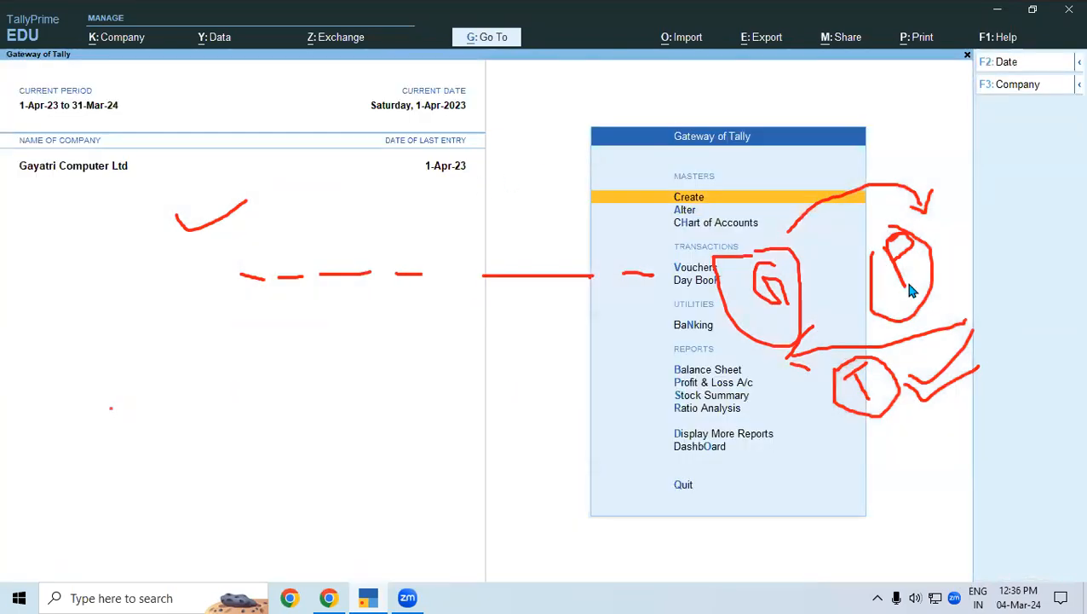
Reopen the Purchase voucher type alteration and check the Track Additional Costs for Purchases setting.
{"action": "key", "text": "Down"}
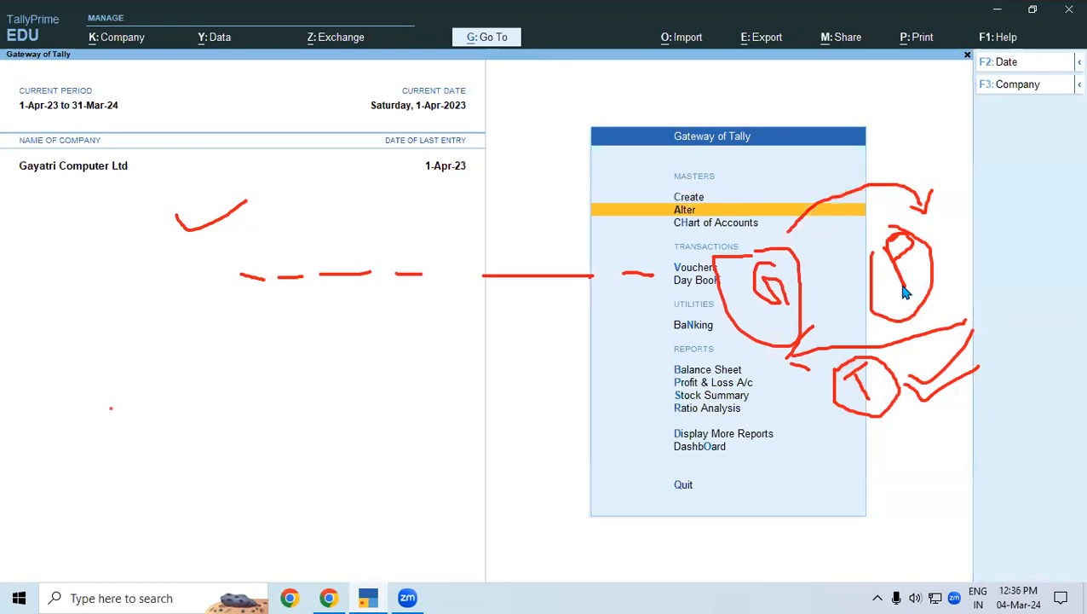
{"action": "key", "text": "Return"}
{"action": "key", "text": "Down"}
{"action": "key", "text": "Down"}
{"action": "key", "text": "Down"}
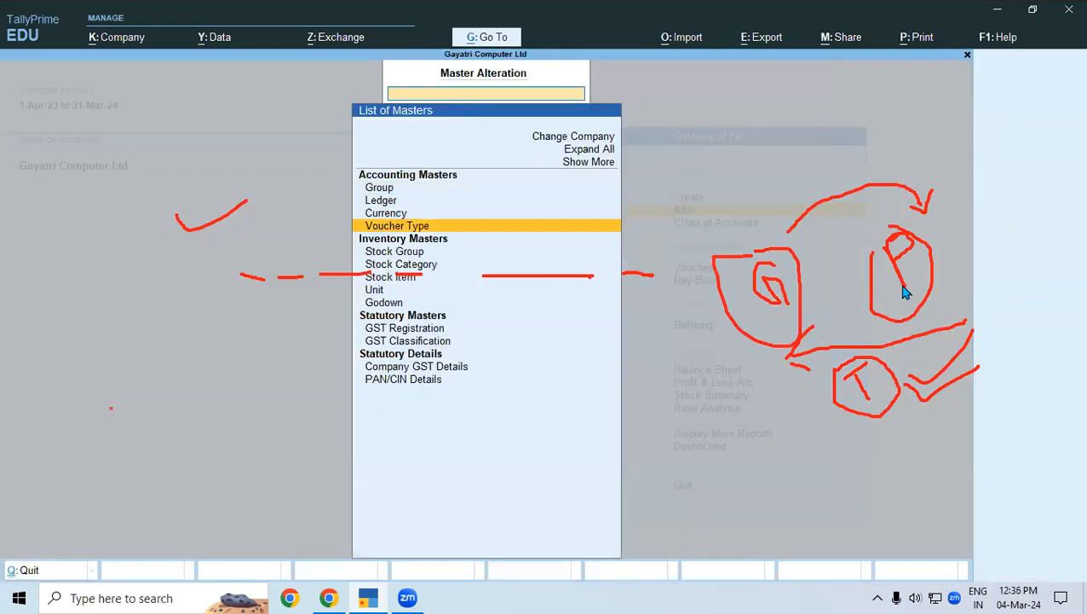
{"action": "key", "text": "Return"}
{"action": "key", "text": "Down"}
{"action": "key", "text": "Down"}
{"action": "key", "text": "Down"}
{"action": "key", "text": "Down"}
{"action": "key", "text": "Down"}
{"action": "key", "text": "Down"}
{"action": "key", "text": "Down"}
{"action": "key", "text": "Down"}
{"action": "key", "text": "Down"}
{"action": "key", "text": "Down"}
{"action": "key", "text": "Down"}
{"action": "key", "text": "Down"}
{"action": "key", "text": "Down"}
{"action": "key", "text": "Down"}
{"action": "key", "text": "Down"}
{"action": "key", "text": "Down"}
{"action": "key", "text": "Down"}
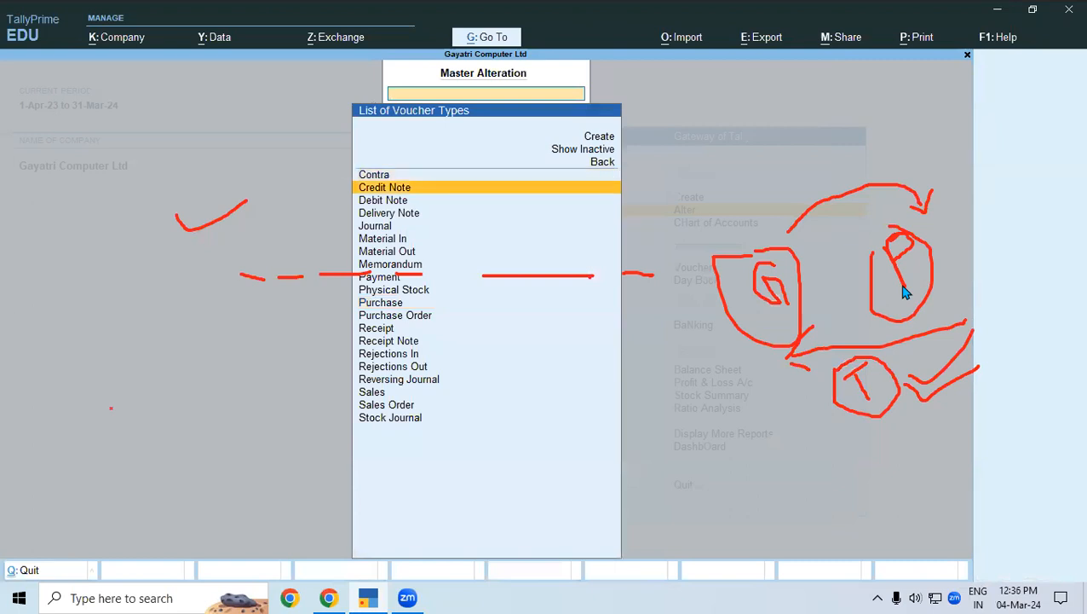
{"action": "key", "text": "Up"}
{"action": "key", "text": "Up"}
{"action": "key", "text": "Up"}
{"action": "key", "text": "Up"}
{"action": "key", "text": "Up"}
{"action": "key", "text": "Up"}
{"action": "key", "text": "Up"}
{"action": "key", "text": "Return"}
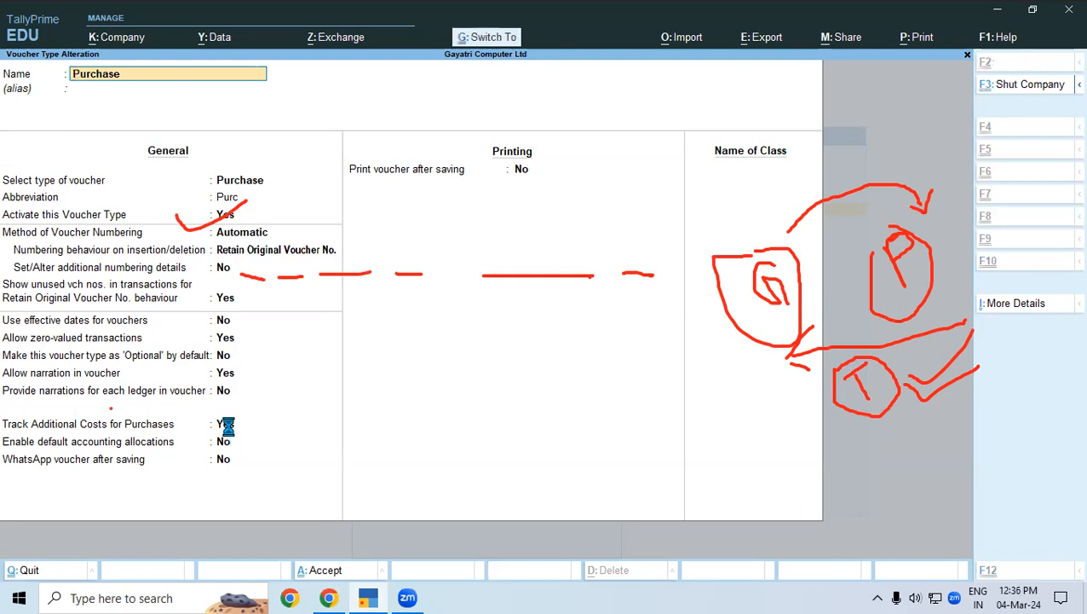
{"action": "key", "text": "ctrl+a"}
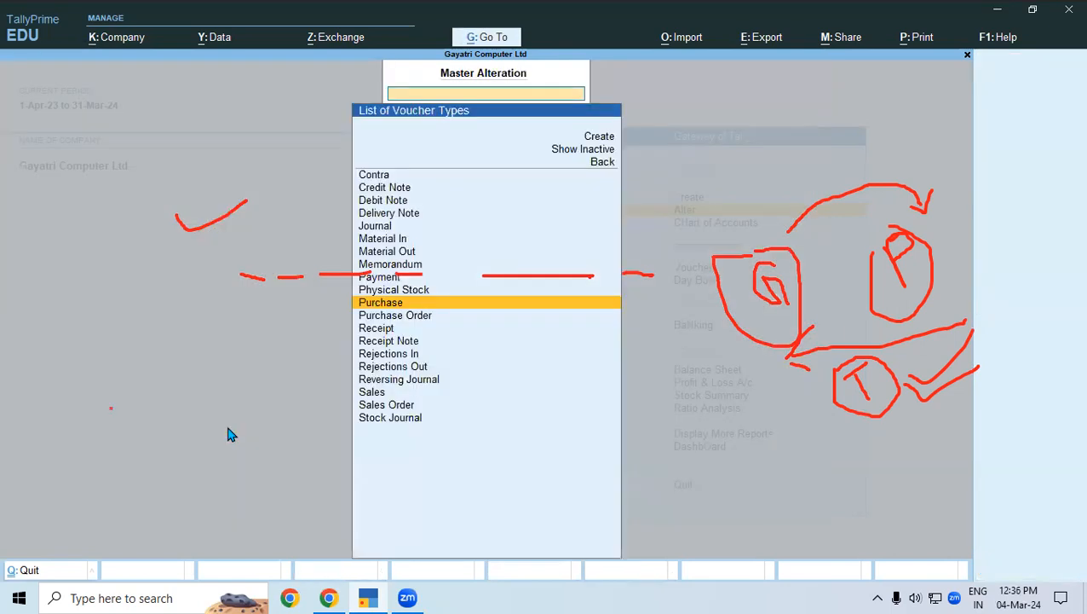
Start a new Purchase voucher in TallyPrime and clear the red annotations from the screen.
{"action": "left_click", "coordinate": [329, 597]}
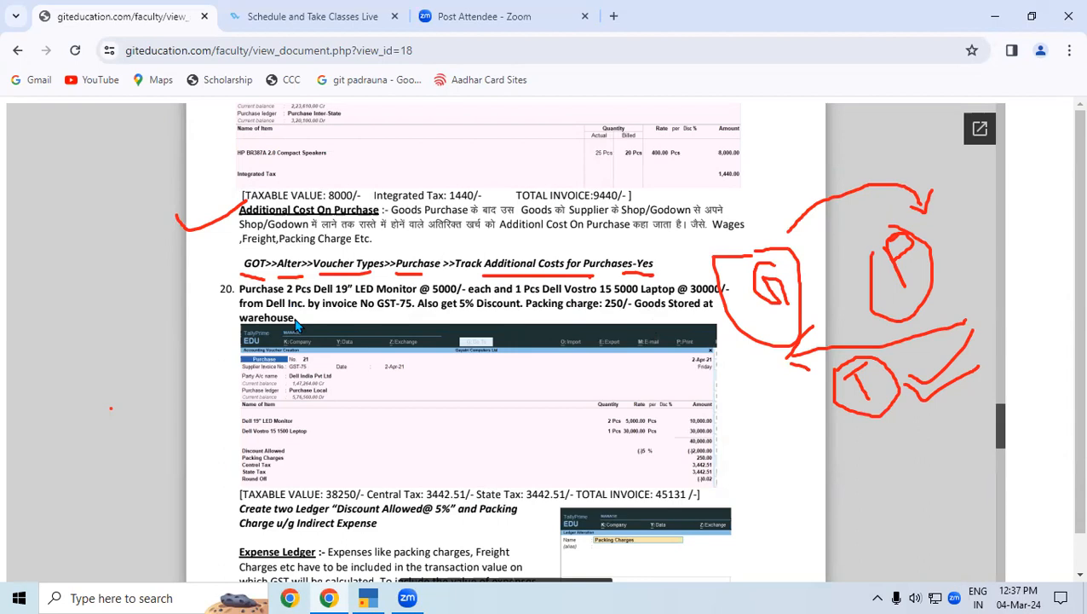
{"action": "left_click", "coordinate": [368, 597]}
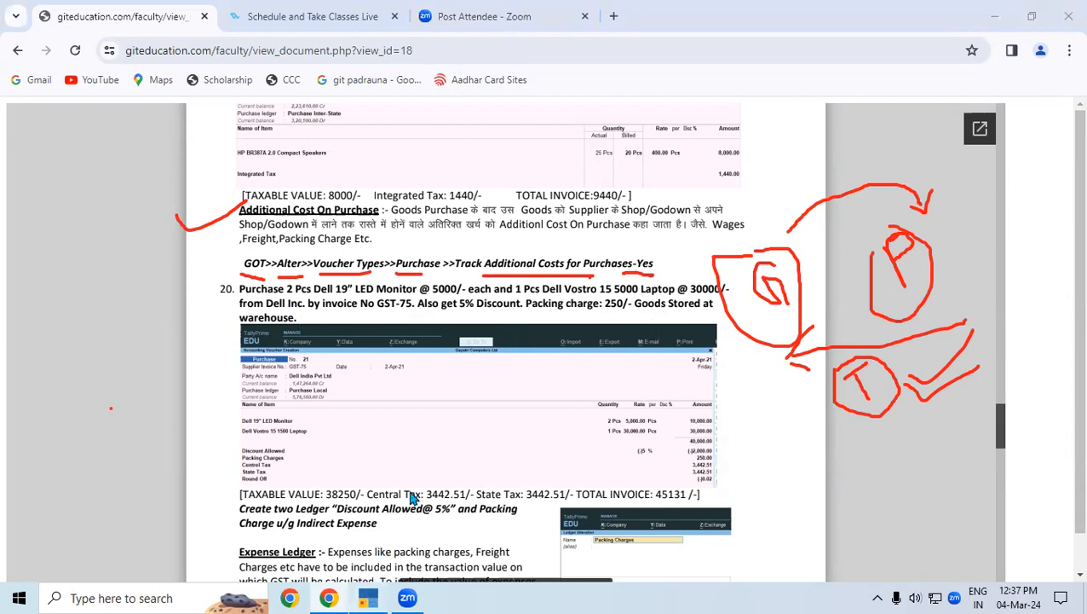
{"action": "key", "text": "Escape"}
{"action": "key", "text": "Escape"}
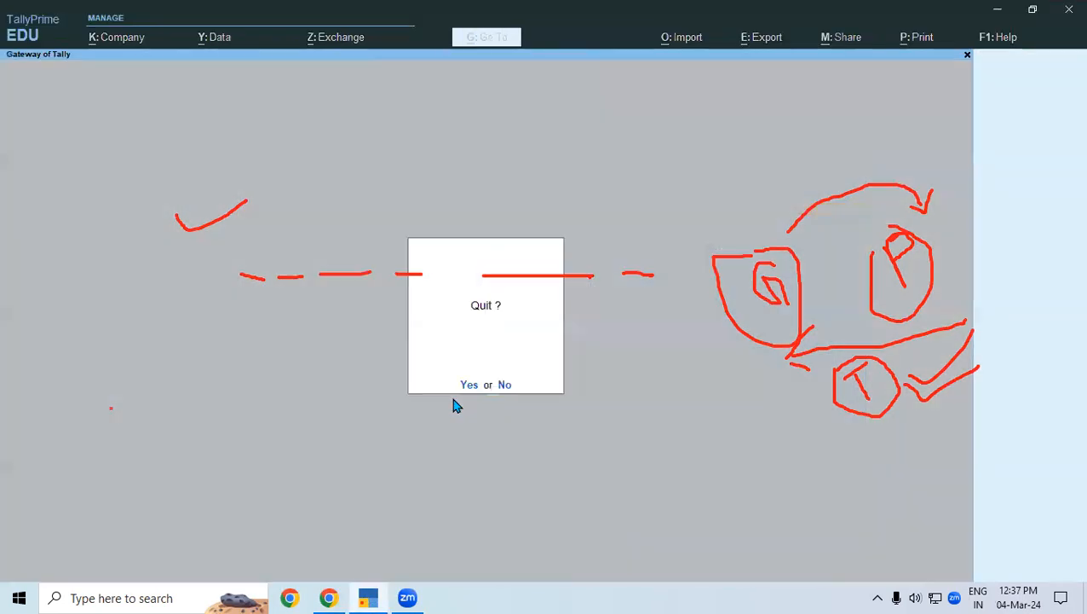
{"action": "key", "text": "Escape"}
{"action": "key", "text": "v"}
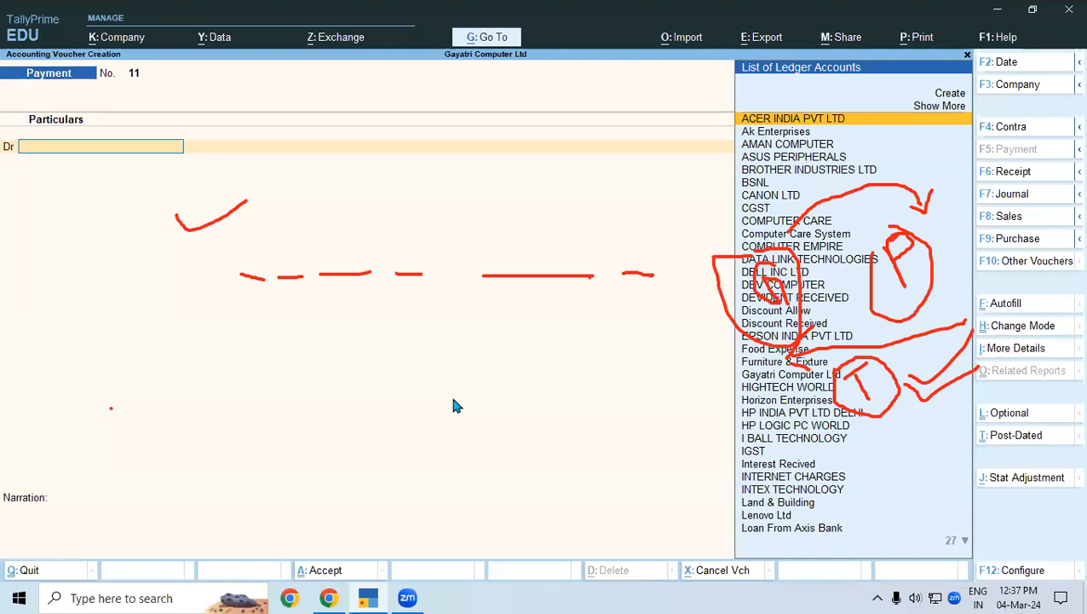
{"action": "key", "text": "F9"}
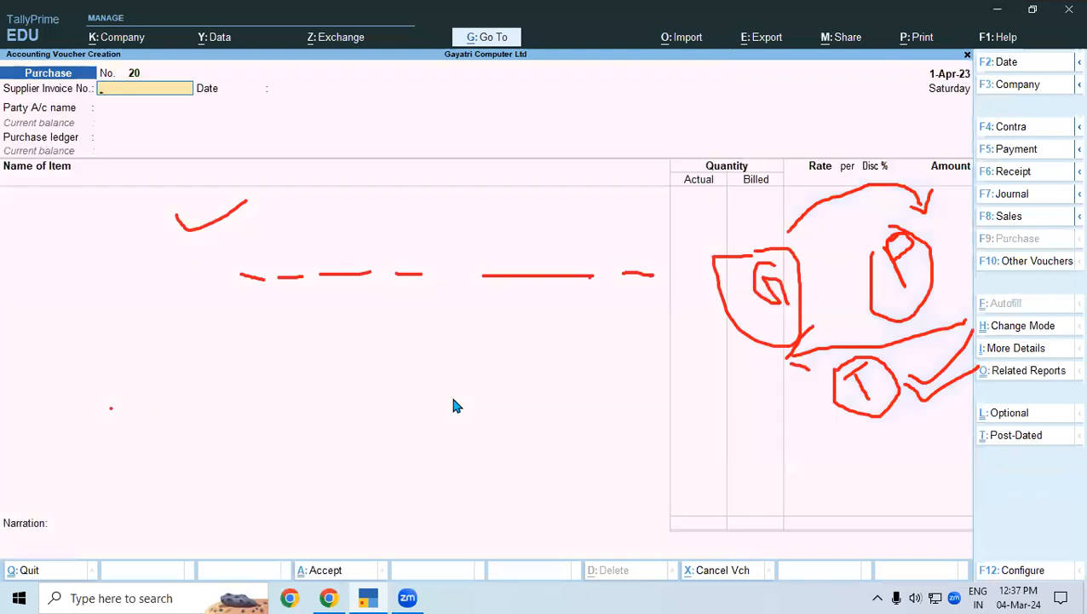
{"action": "left_click", "coordinate": [713, 137]}
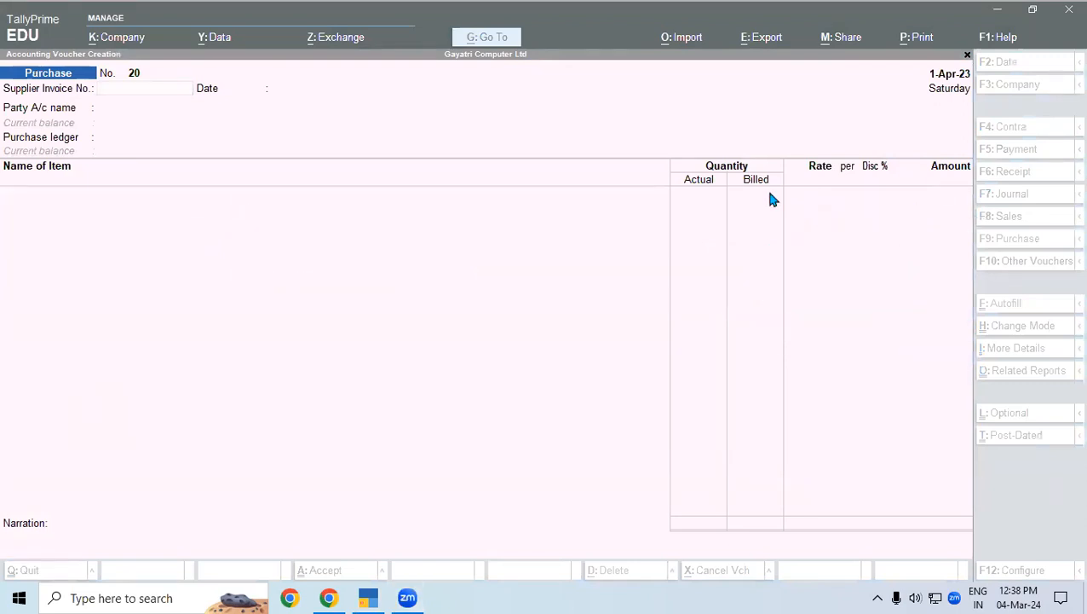
{"action": "left_click", "coordinate": [133, 96]}
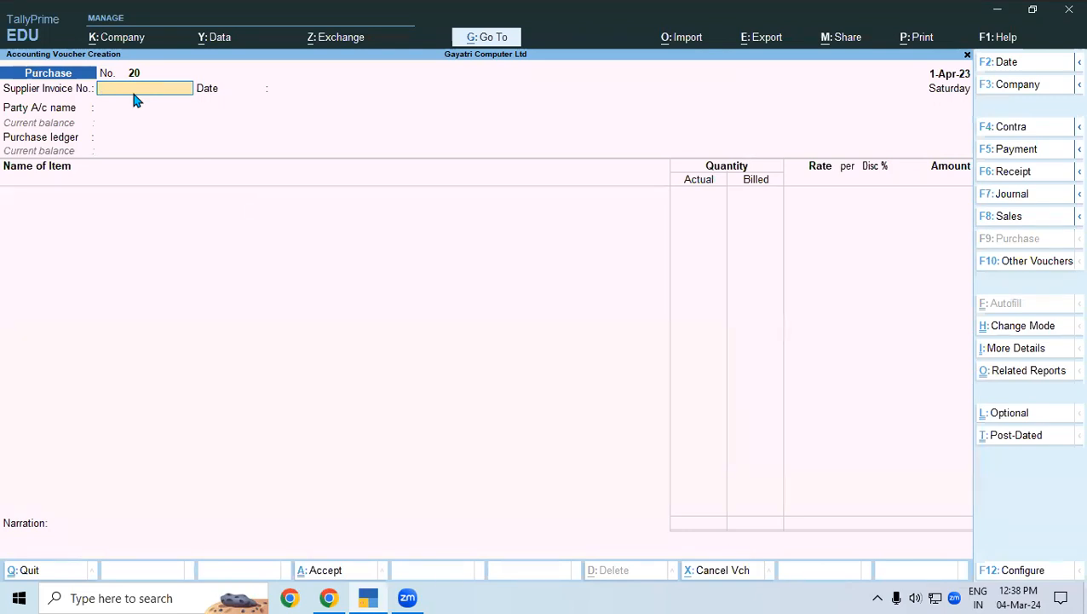
Set Use separate Actual and Billed Quantity columns in invoices to No in the company features and save.
{"action": "key", "text": "F11"}
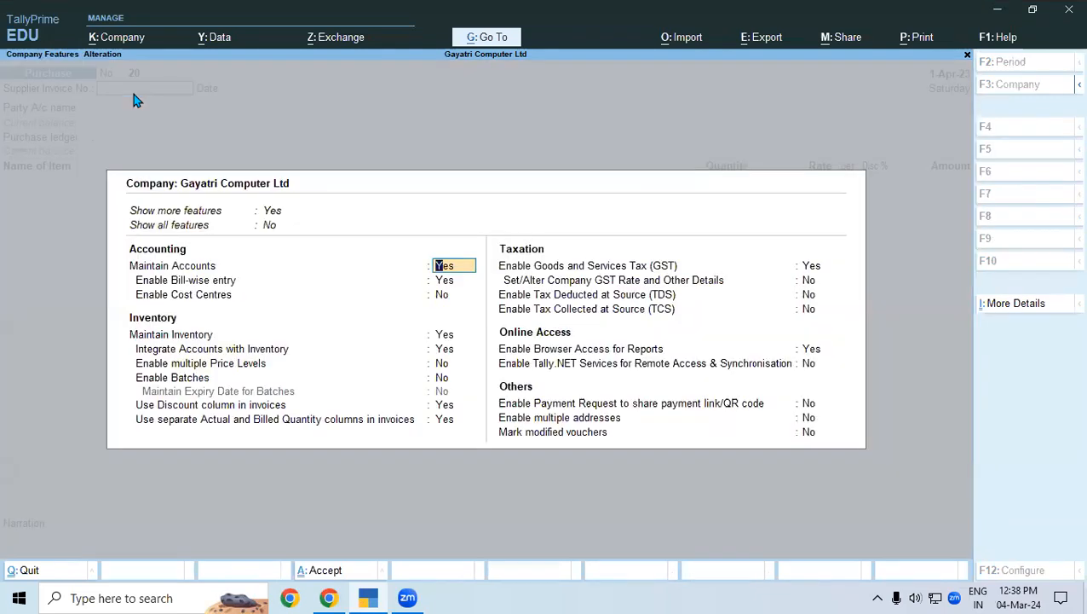
{"action": "key", "text": "Return"}
{"action": "key", "text": "Return"}
{"action": "key", "text": "Return"}
{"action": "key", "text": "Return"}
{"action": "key", "text": "Return"}
{"action": "key", "text": "Return"}
{"action": "key", "text": "Return"}
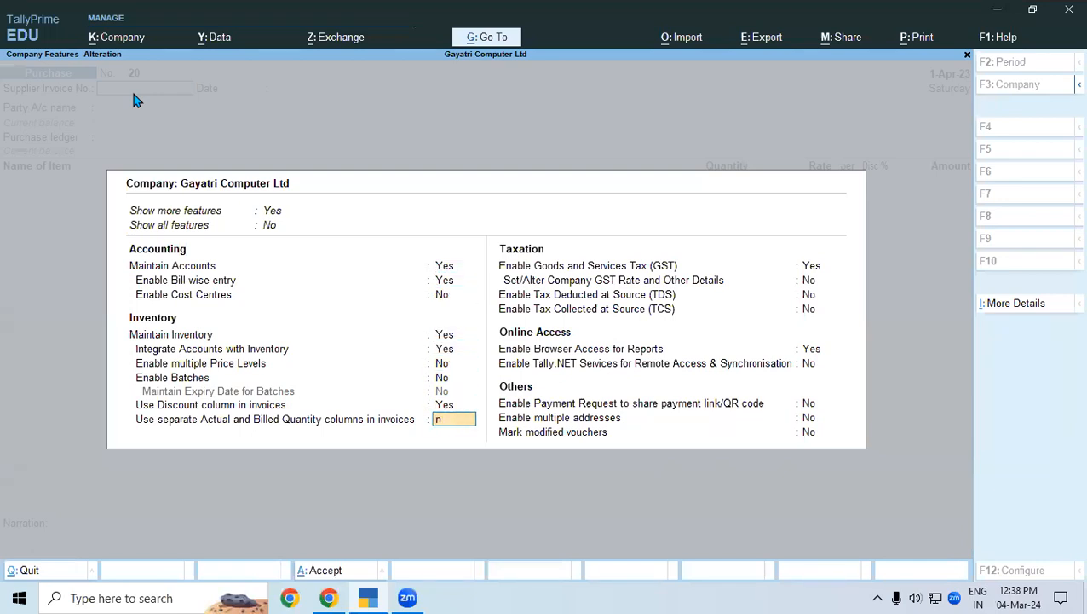
{"action": "key", "text": "n"}
{"action": "key", "text": "ctrl"}
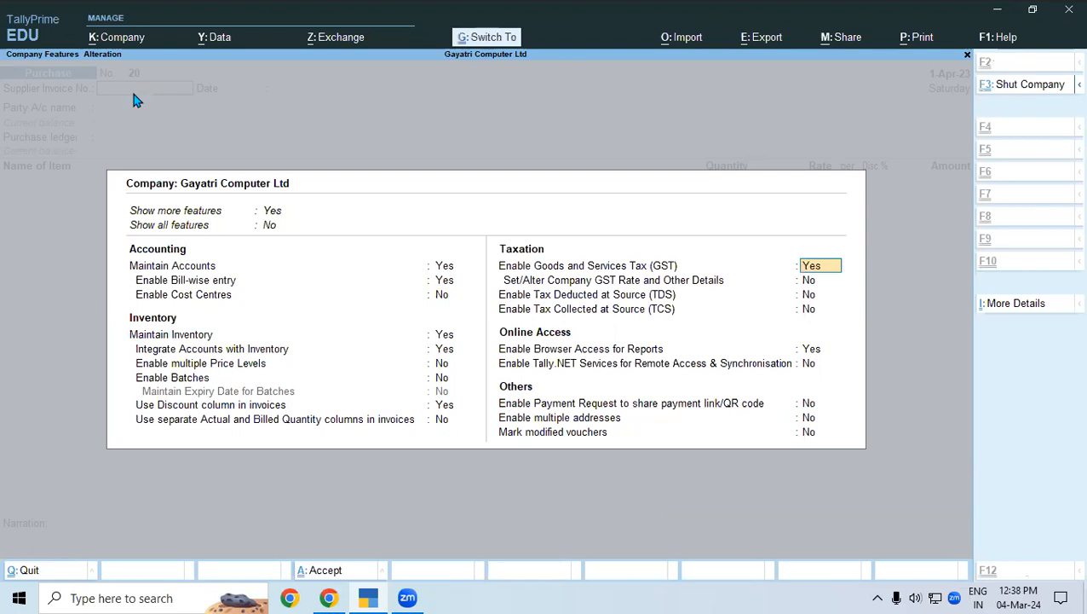
{"action": "key", "text": "ctrl+a"}
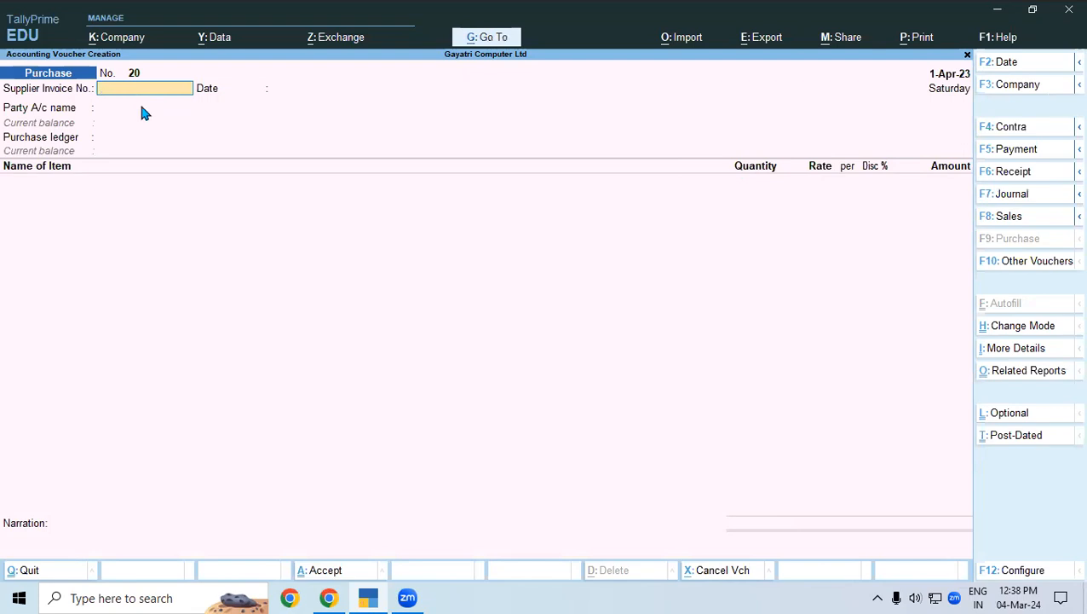
Check exercise 20 in the browser document, then return to TallyPrime and enter supplier invoice number GST-75 dated 1-Apr-23.
{"action": "left_click", "coordinate": [329, 598]}
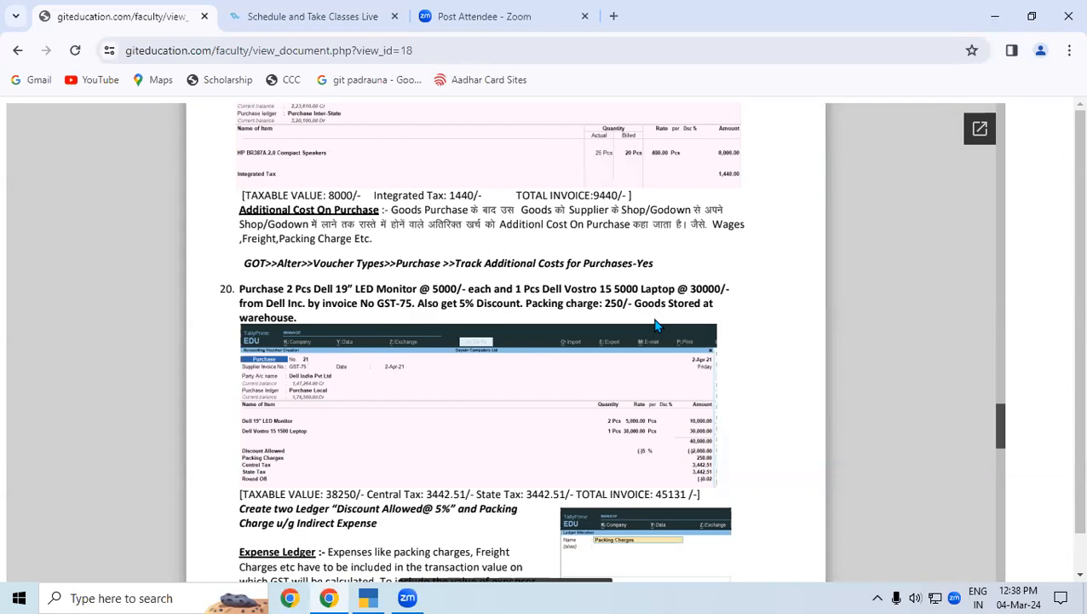
{"action": "left_click", "coordinate": [374, 597]}
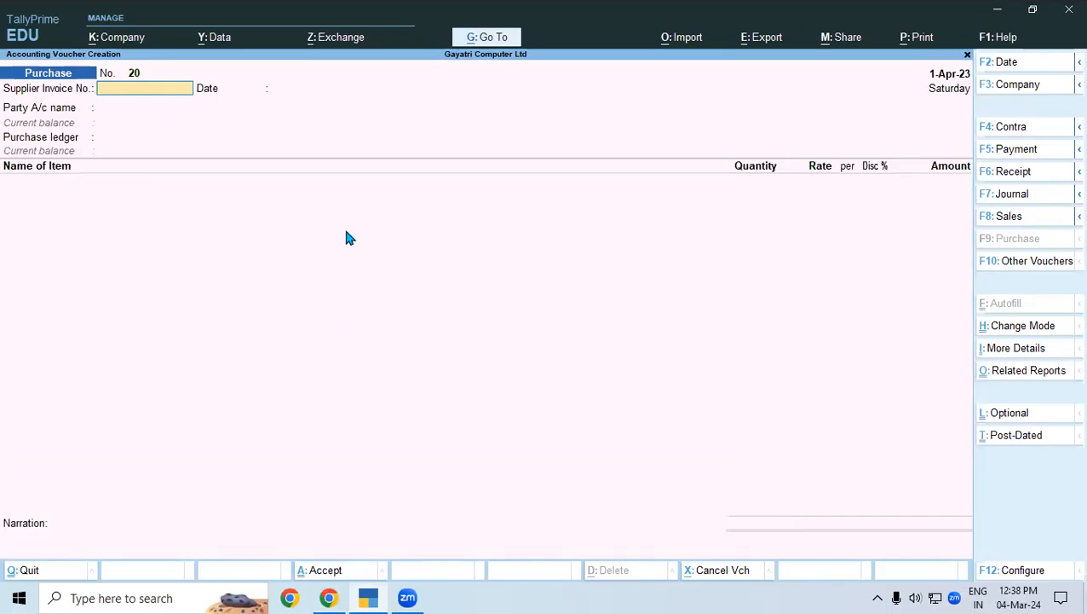
{"action": "type", "text": "GST-75"}
{"action": "key", "text": "Return"}
{"action": "key", "text": "Return"}
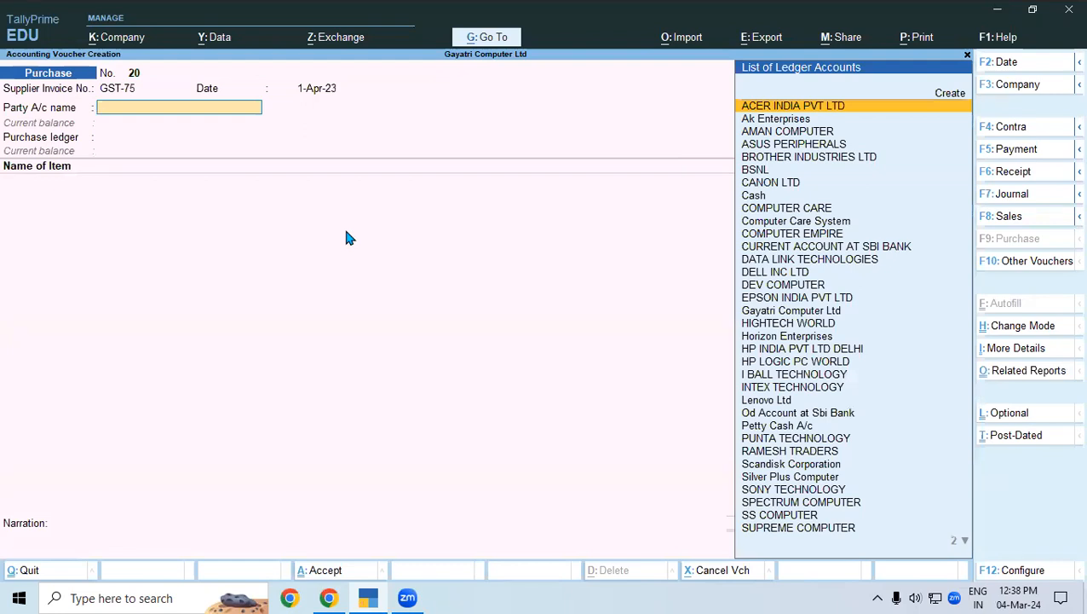
Select DELL INC LTD as the party account, accept its party details and use PURCHASE LOCAL as the purchase ledger.
{"action": "type", "text": "DE"}
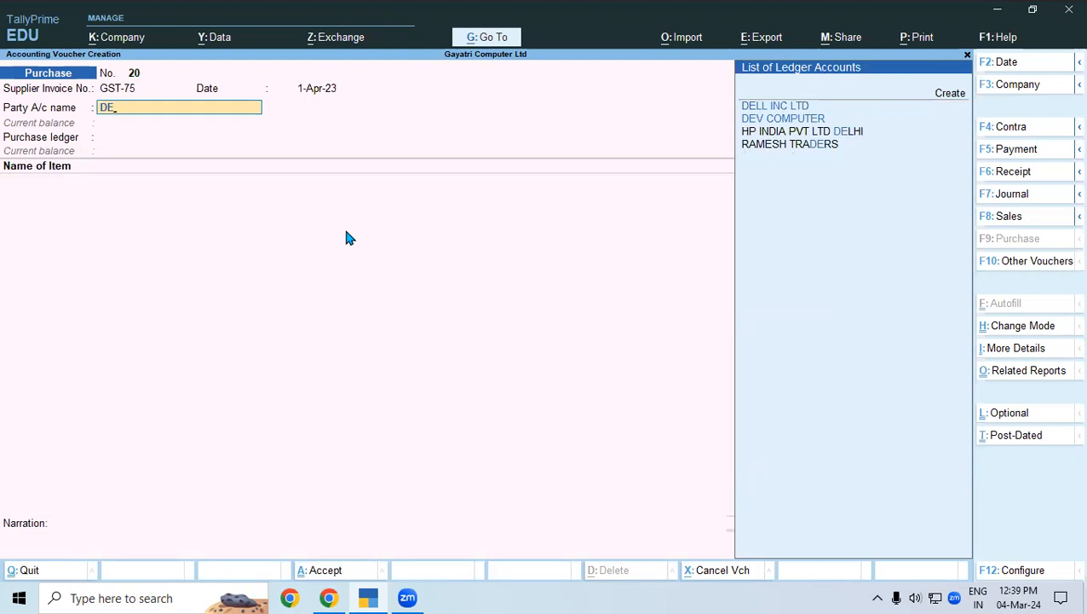
{"action": "key", "text": "Return"}
{"action": "key", "text": "Return"}
{"action": "key", "text": "Return"}
{"action": "key", "text": "Return"}
{"action": "key", "text": "Return"}
{"action": "key", "text": "Return"}
{"action": "key", "text": "Return"}
{"action": "key", "text": "Return"}
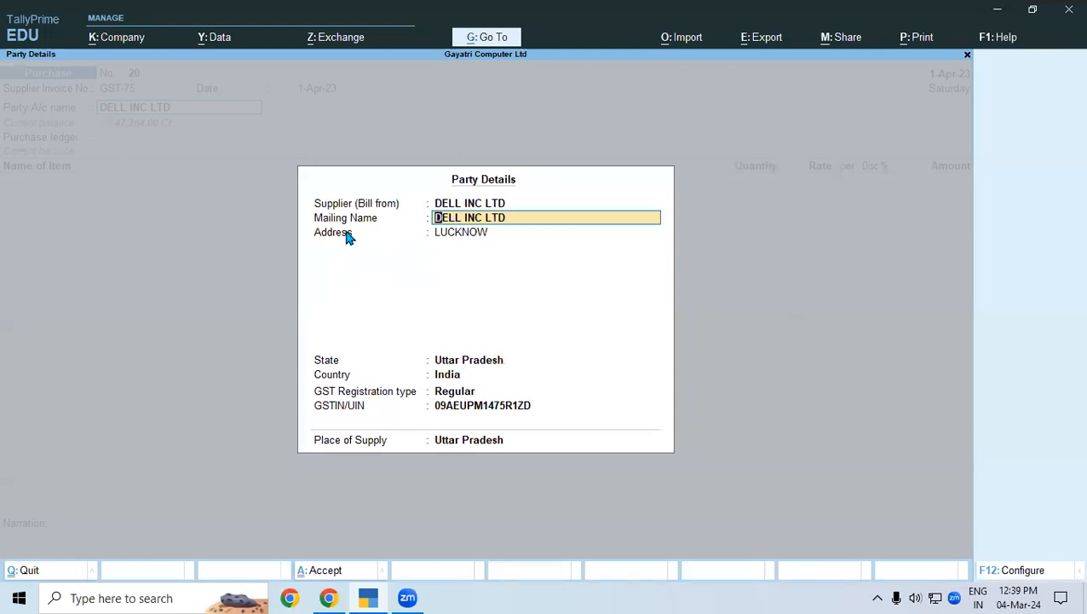
{"action": "key", "text": "Return"}
{"action": "key", "text": "Return"}
{"action": "key", "text": "Return"}
{"action": "key", "text": "Return"}
{"action": "key", "text": "Return"}
{"action": "key", "text": "Return"}
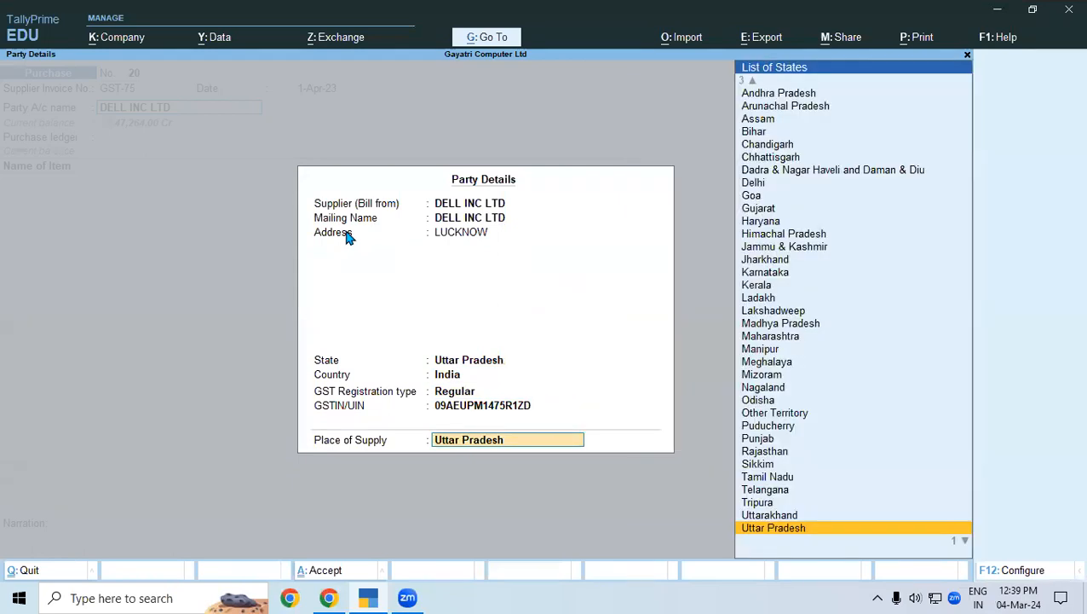
{"action": "key", "text": "Return"}
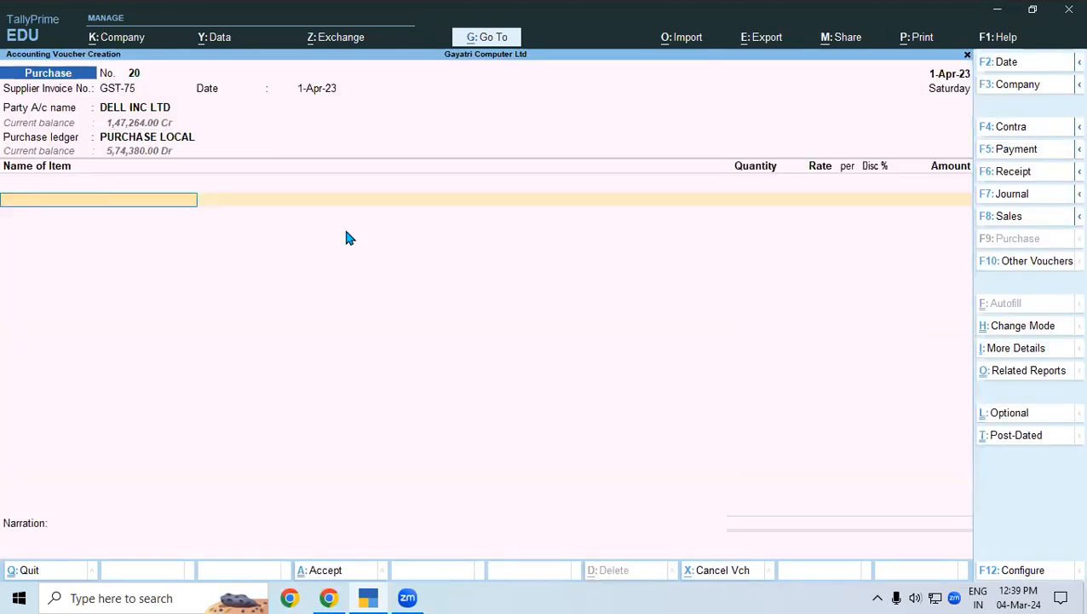
Add 2 pcs of DELL 19" LED MONITOR at a rate of 5000, allocated to the Warehouse godown.
{"action": "type", "text": "DEL"}
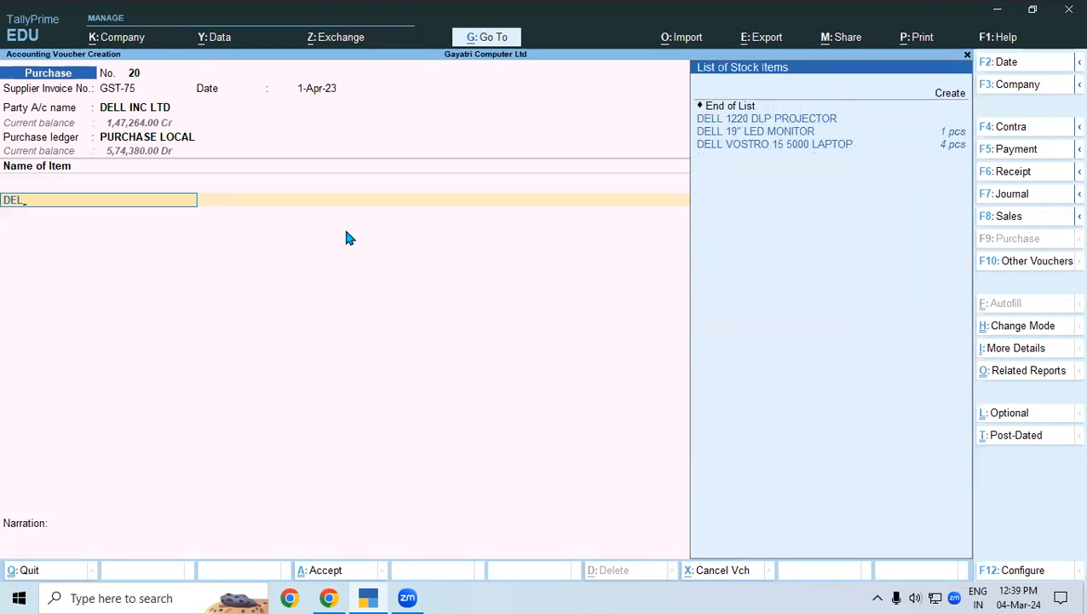
{"action": "key", "text": "Down"}
{"action": "key", "text": "Down"}
{"action": "key", "text": "Return"}
{"action": "key", "text": "Return"}
{"action": "type", "text": "wa"}
{"action": "key", "text": "Return"}
{"action": "type", "text": "2"}
{"action": "key", "text": "Return"}
{"action": "type", "text": "5000"}
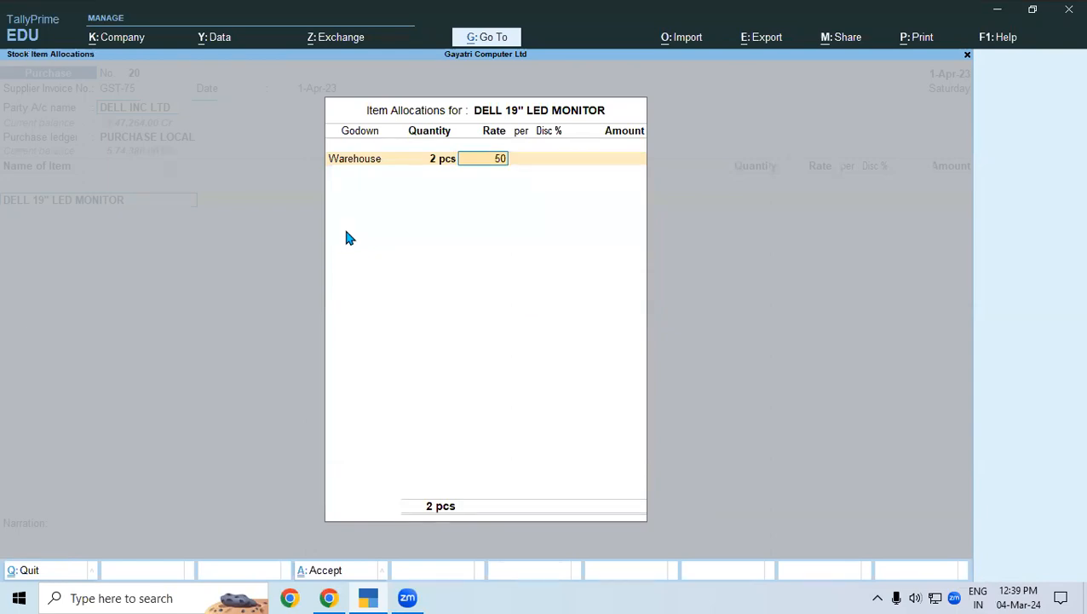
{"action": "key", "text": "Return"}
{"action": "key", "text": "Return"}
{"action": "key", "text": "Return"}
{"action": "key", "text": "Return"}
{"action": "key", "text": "Return"}
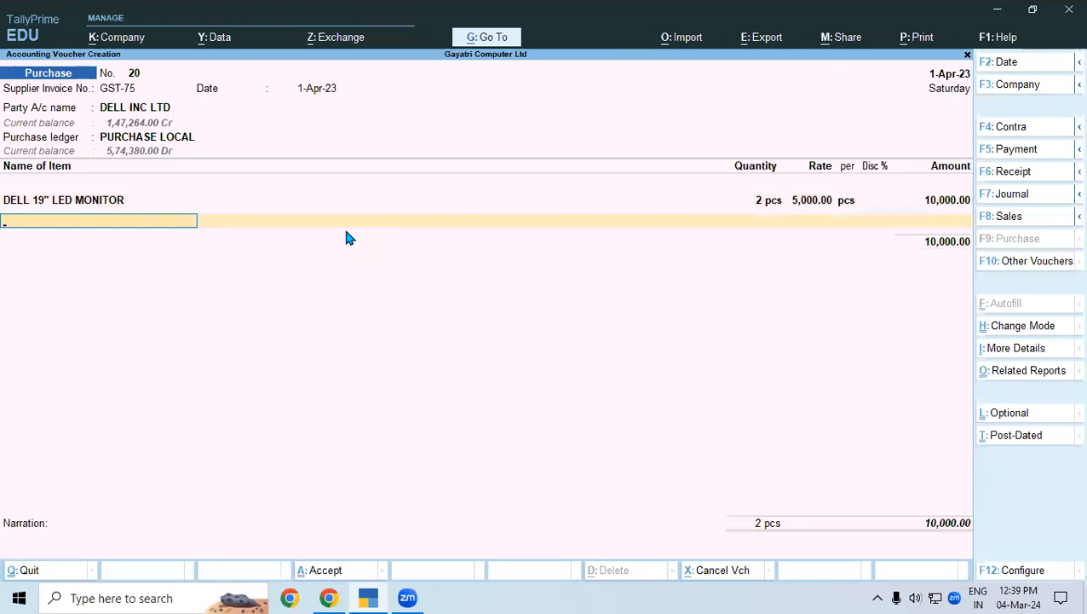
Add 1 pcs of DELL VOSTRO 15 5000 LAPTOP at a rate of 30,000 in the Warehouse godown and end the item list.
{"action": "type", "text": "DEL"}
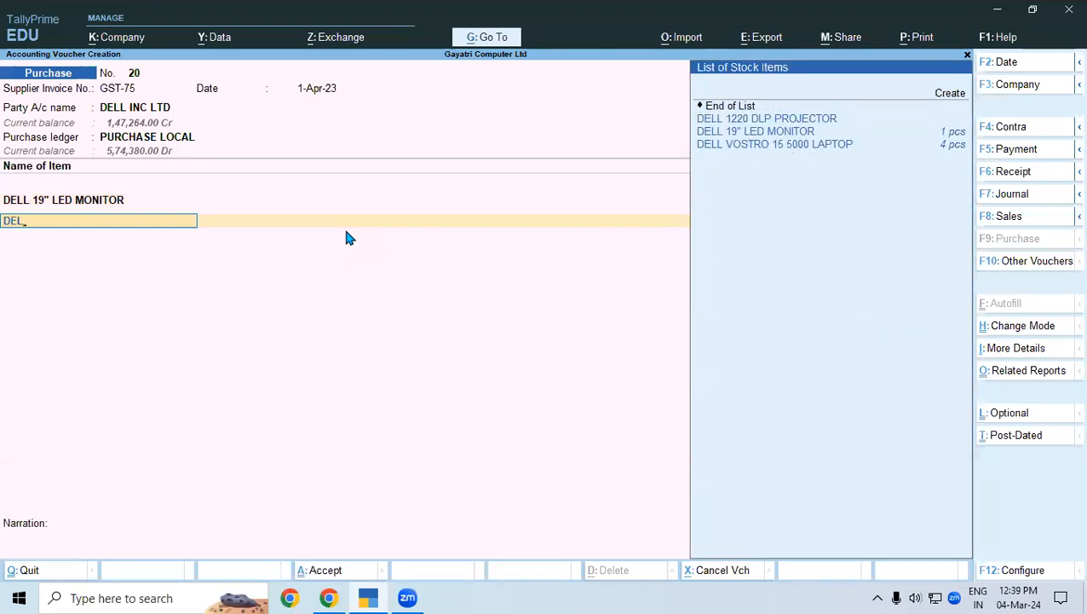
{"action": "key", "text": "Down"}
{"action": "key", "text": "Down"}
{"action": "key", "text": "Return"}
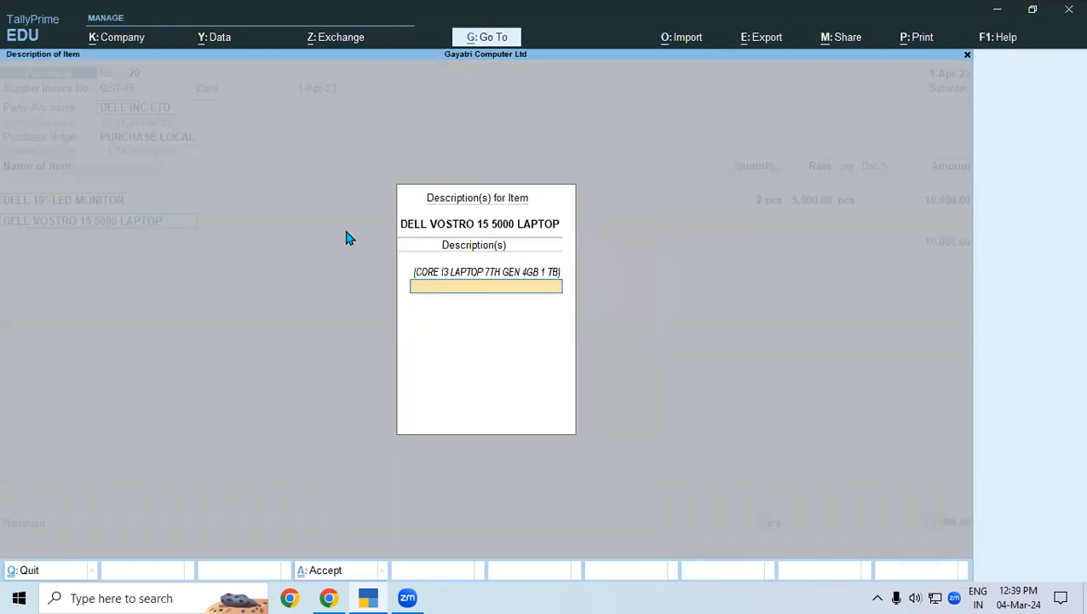
{"action": "key", "text": "Return"}
{"action": "type", "text": "wa"}
{"action": "key", "text": "Return"}
{"action": "type", "text": "1"}
{"action": "key", "text": "Return"}
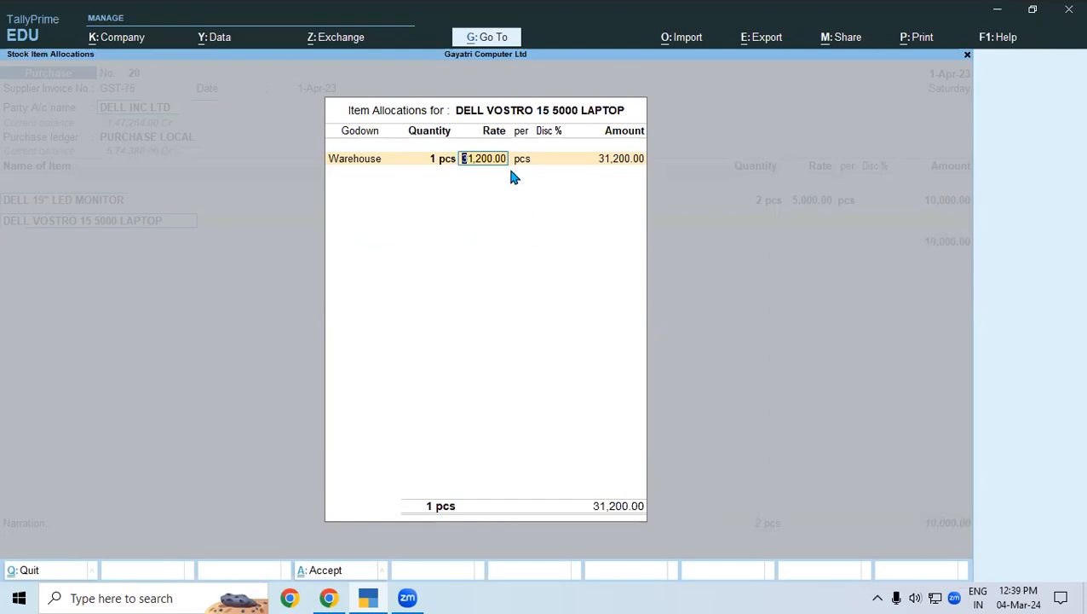
{"action": "type", "text": "30,000"}
{"action": "key", "text": "Return"}
{"action": "key", "text": "Return"}
{"action": "key", "text": "Return"}
{"action": "key", "text": "Return"}
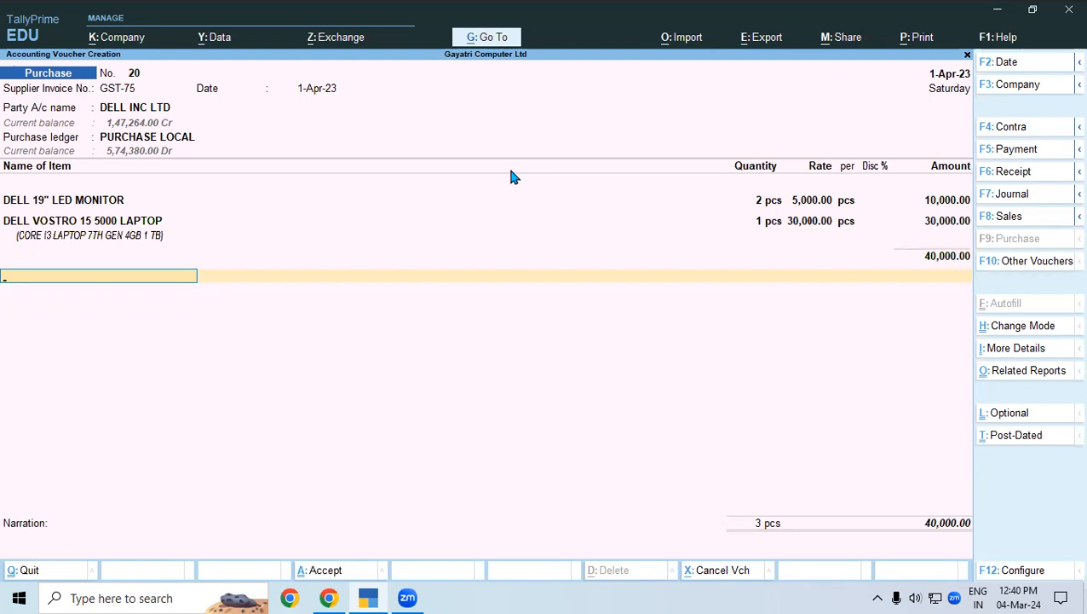
Add the Discount Received ledger below the stock items in the purchase voucher.
{"action": "type", "text": "Dl"}
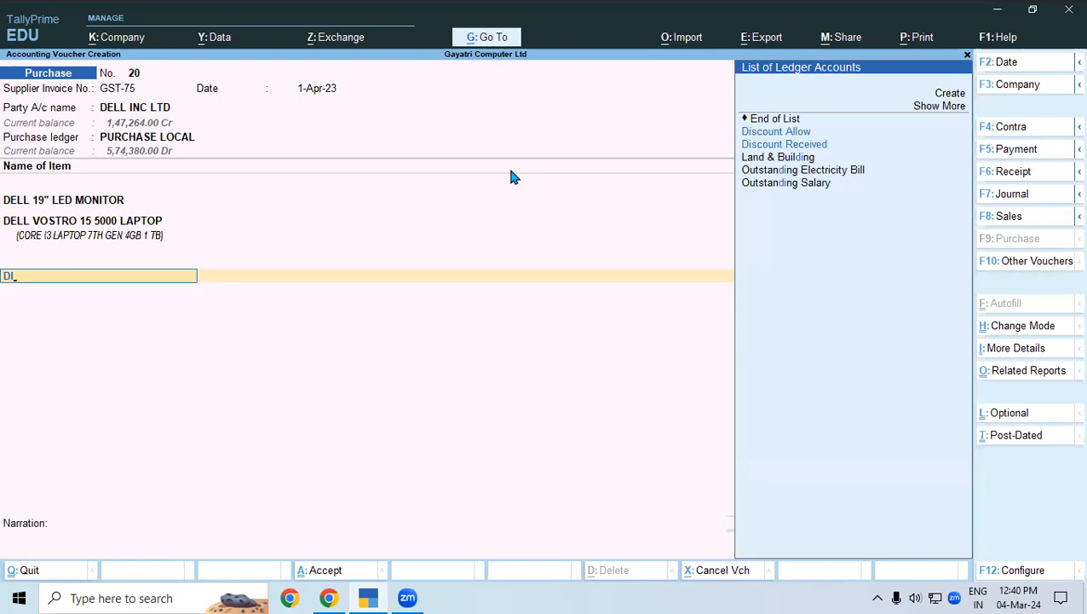
{"action": "key", "text": "Down"}
{"action": "key", "text": "Down"}
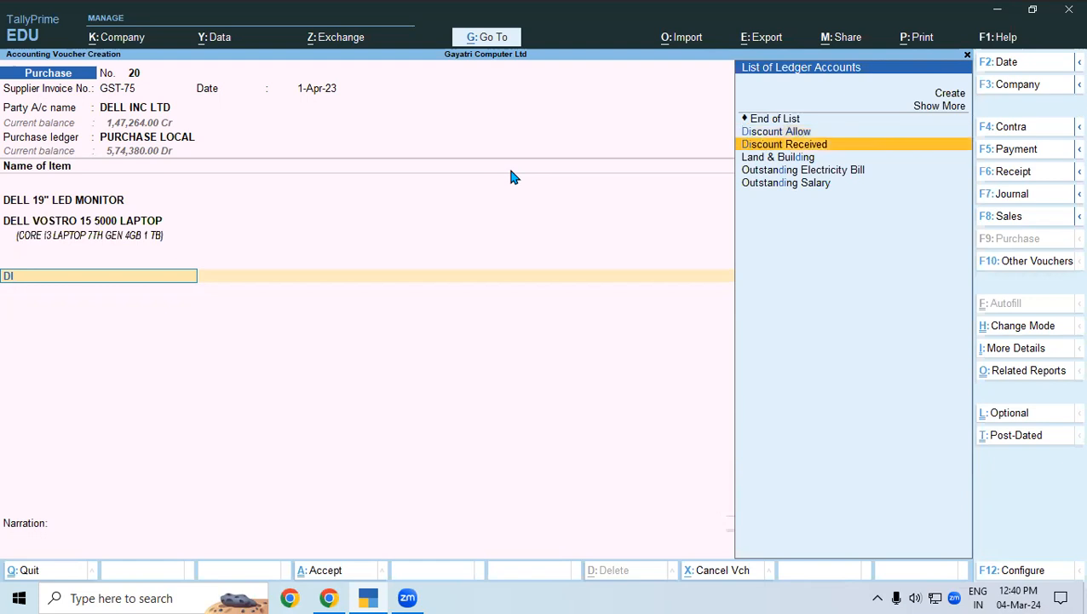
{"action": "key", "text": "Return"}
Alter the Discount Received ledger to include it in assessable value for GST, appropriate to Goods and Based on Value, and save.
{"action": "key", "text": "BackSpace"}
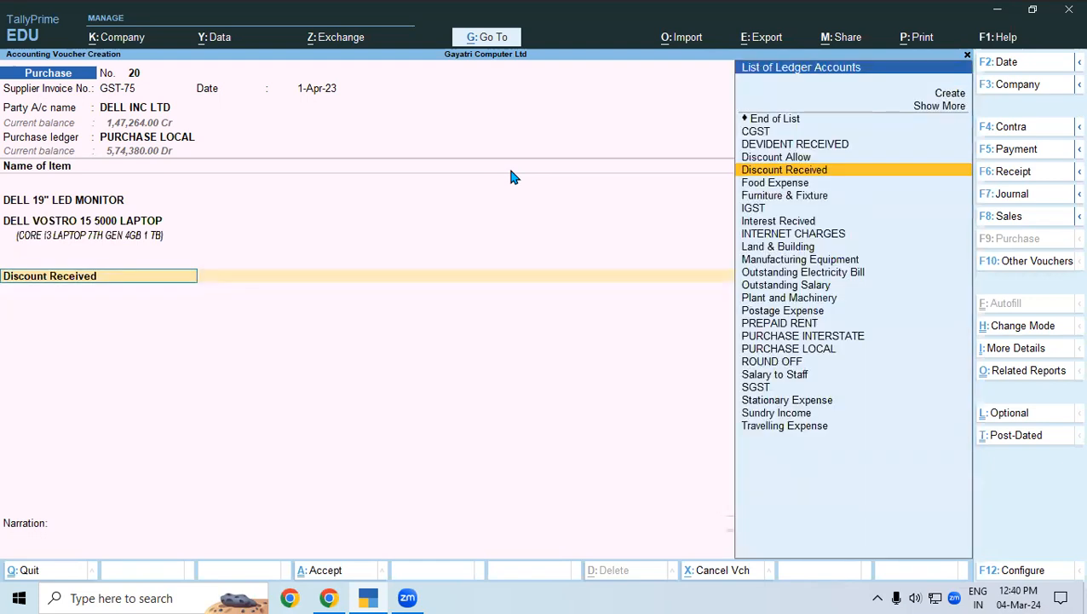
{"action": "key", "text": "ctrl+Return"}
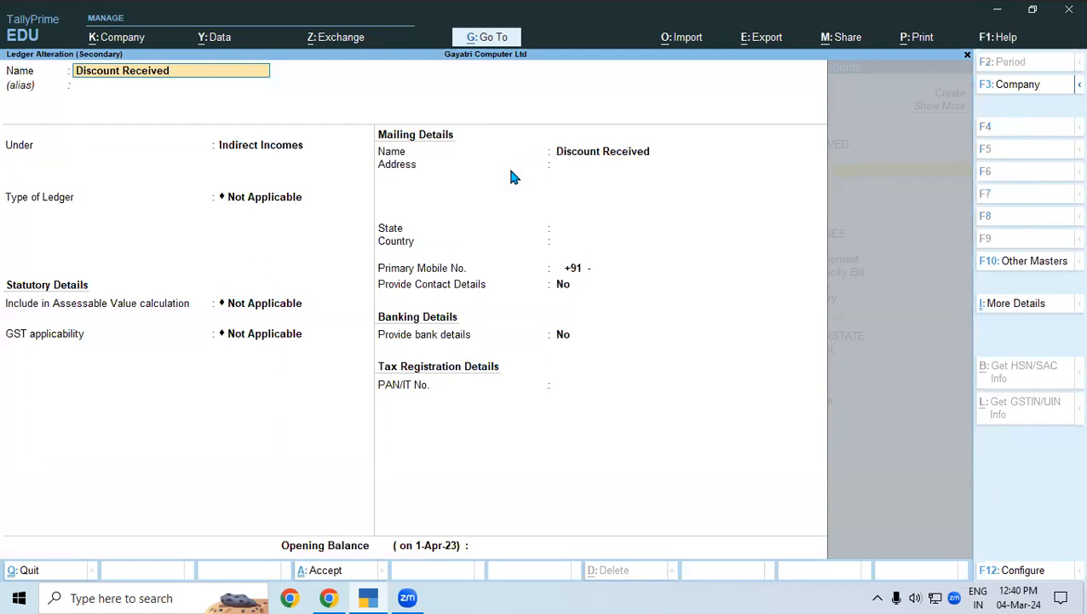
{"action": "key", "text": "Return"}
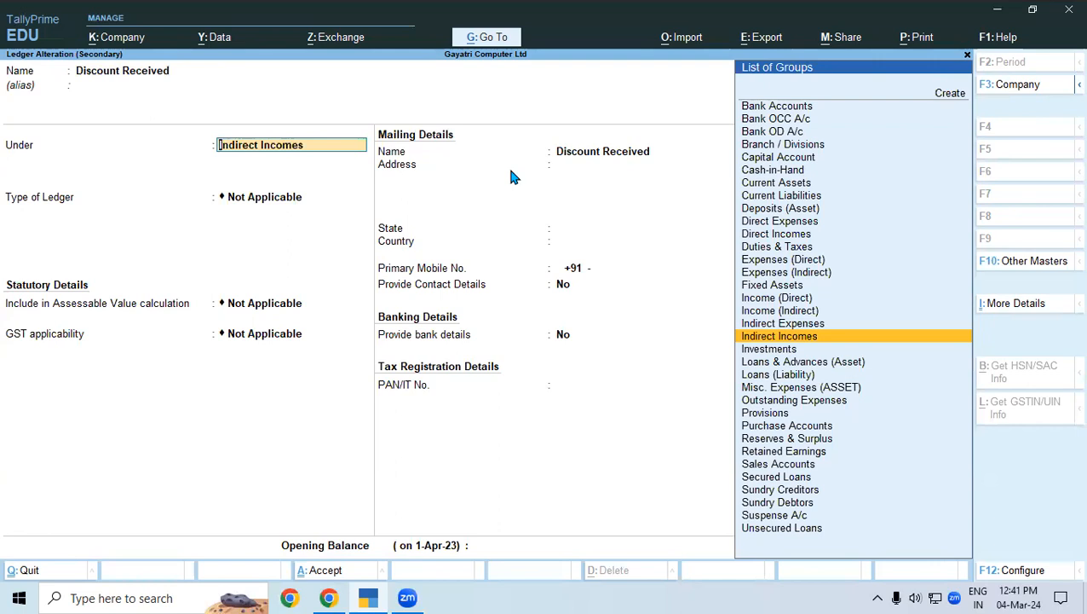
{"action": "key", "text": "Return"}
{"action": "key", "text": "Return"}
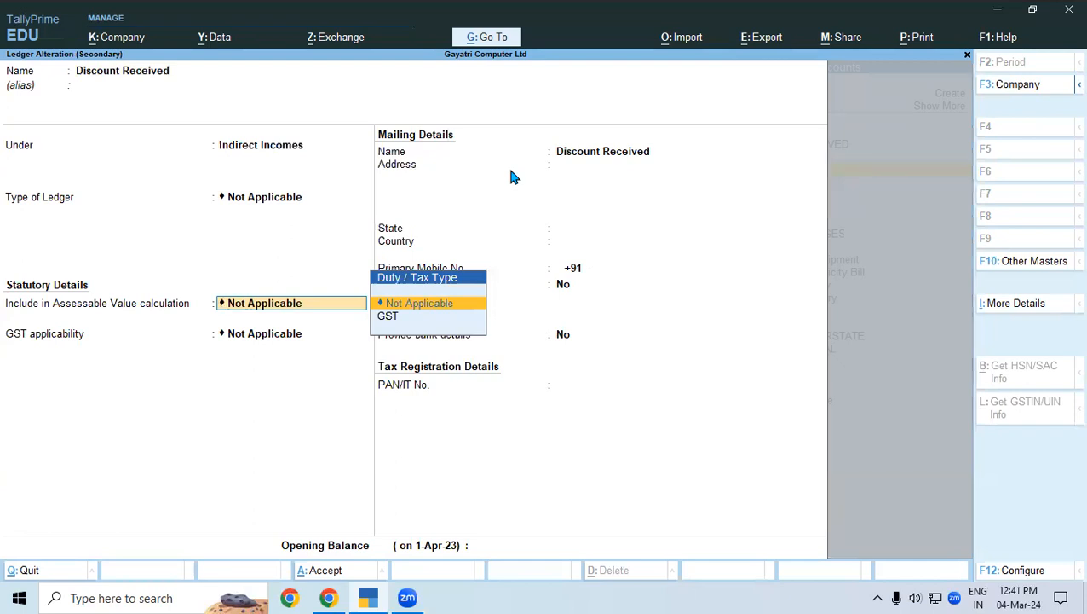
{"action": "key", "text": "Down"}
{"action": "key", "text": "Return"}
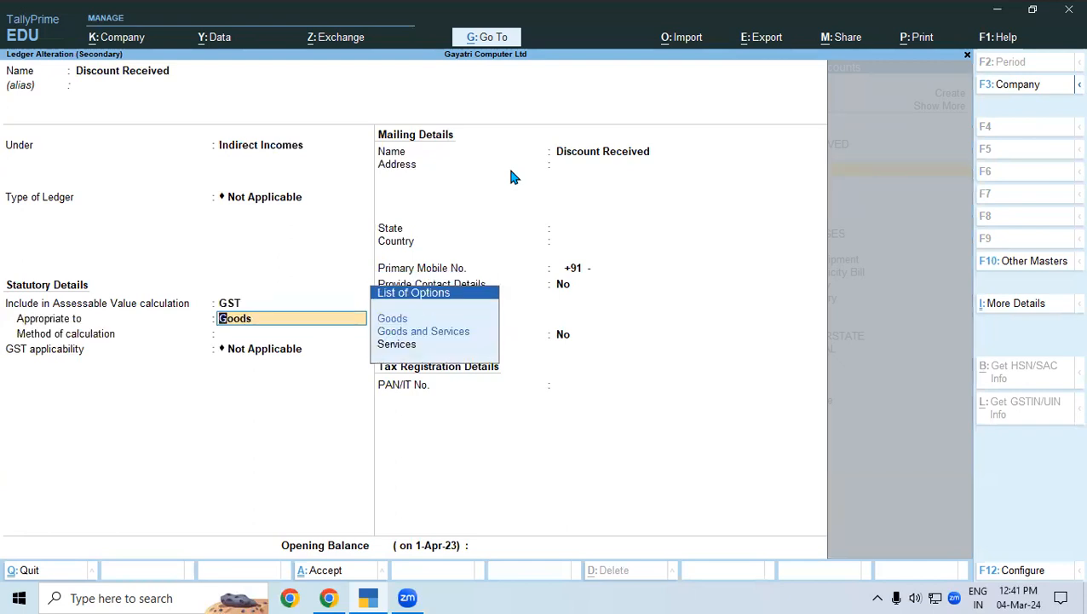
{"action": "key", "text": "Return"}
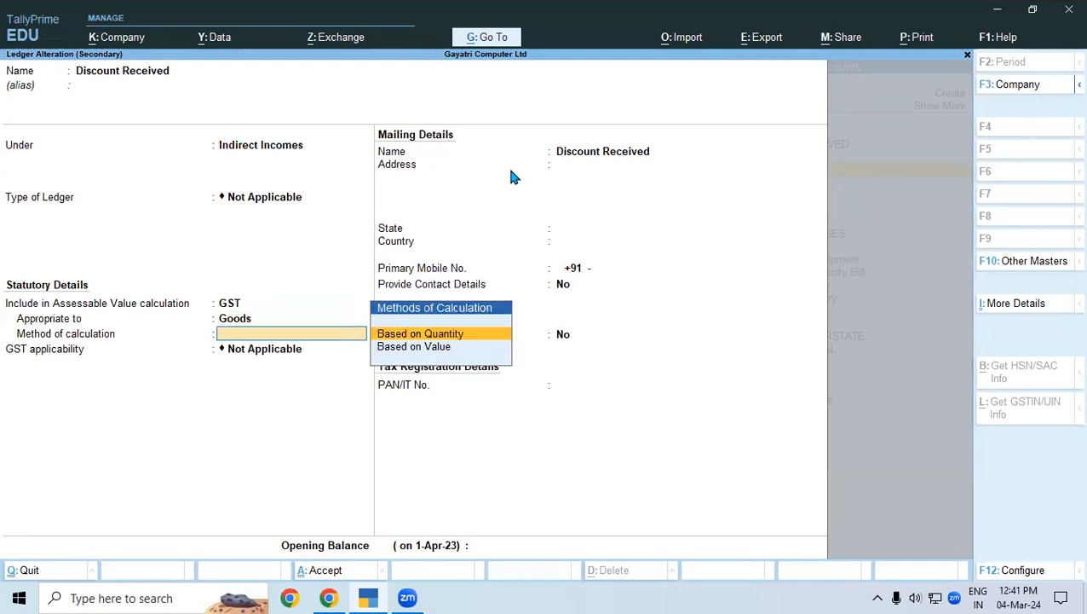
{"action": "key", "text": "Down"}
{"action": "key", "text": "Return"}
{"action": "key", "text": "Return"}
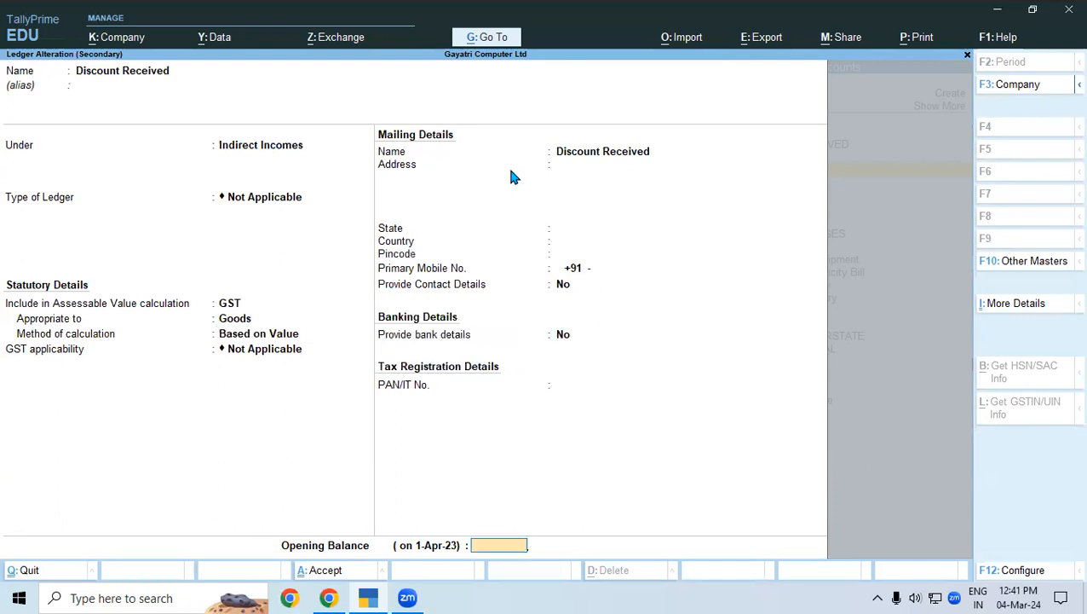
{"action": "key", "text": "Return"}
{"action": "key", "text": "Return"}
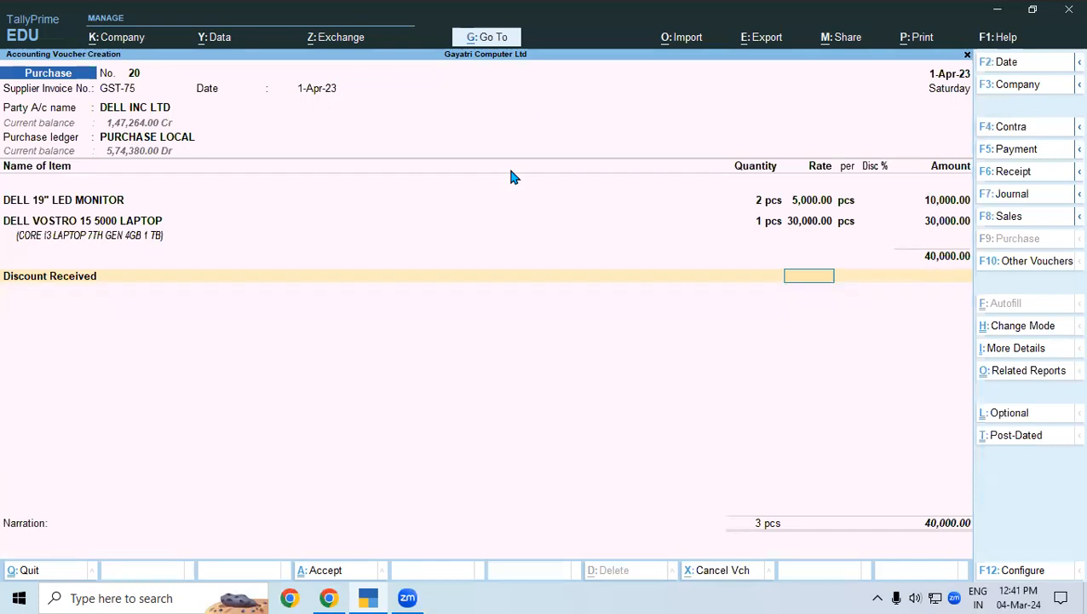
Set the Discount Received rate to -5 % and accept the calculated amount.
{"action": "type", "text": "-5"}
{"action": "key", "text": "Return"}
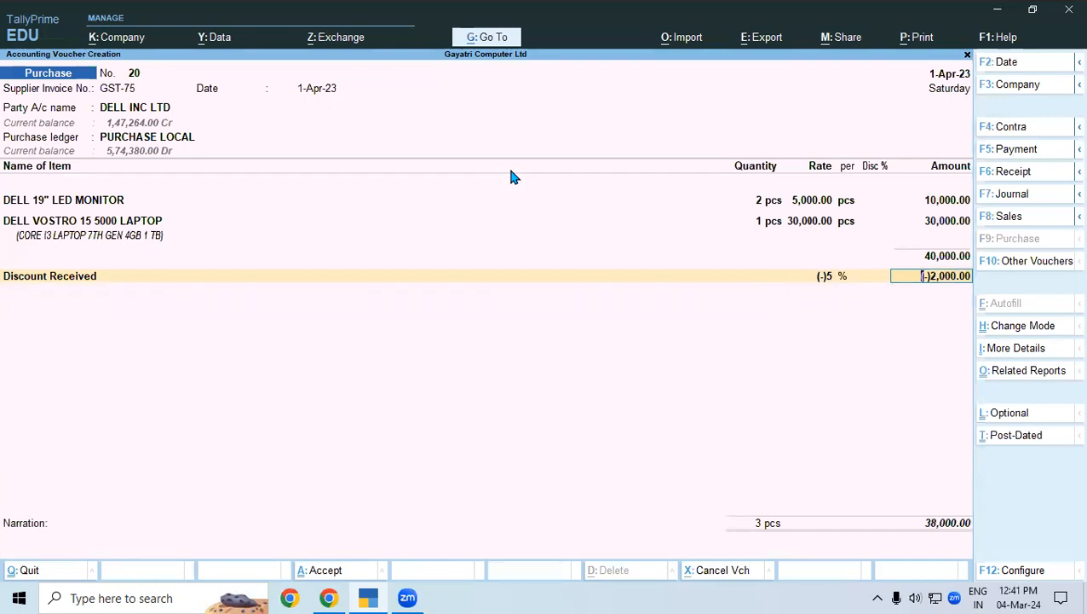
{"action": "key", "text": "Return"}
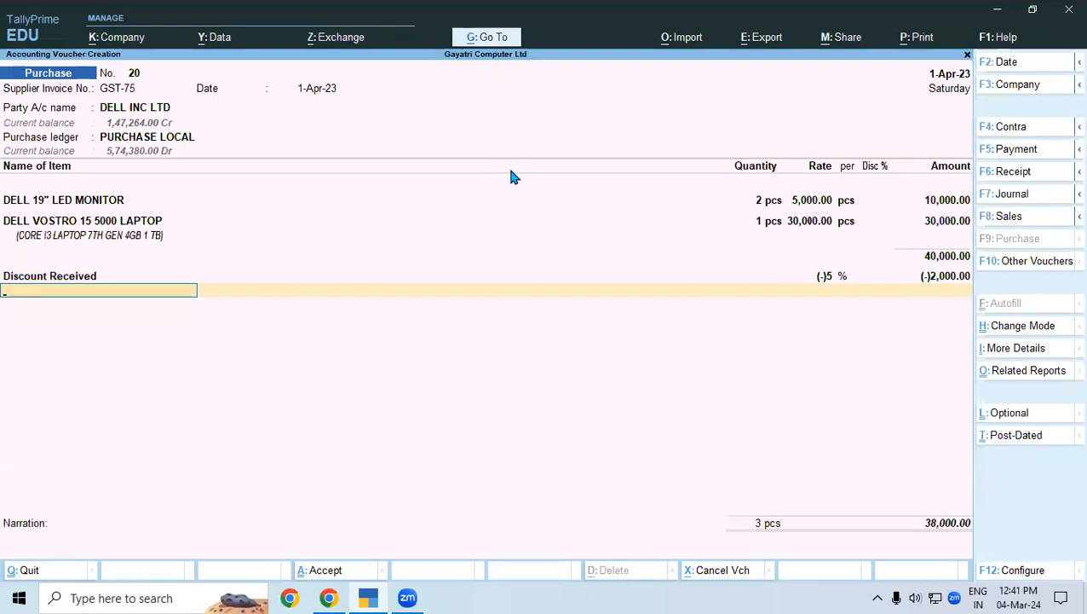
Create a new ledger named PACKING CHARGE under Indirect Expenses, keeping the type of ledger Not Applicable.
{"action": "type", "text": "PA"}
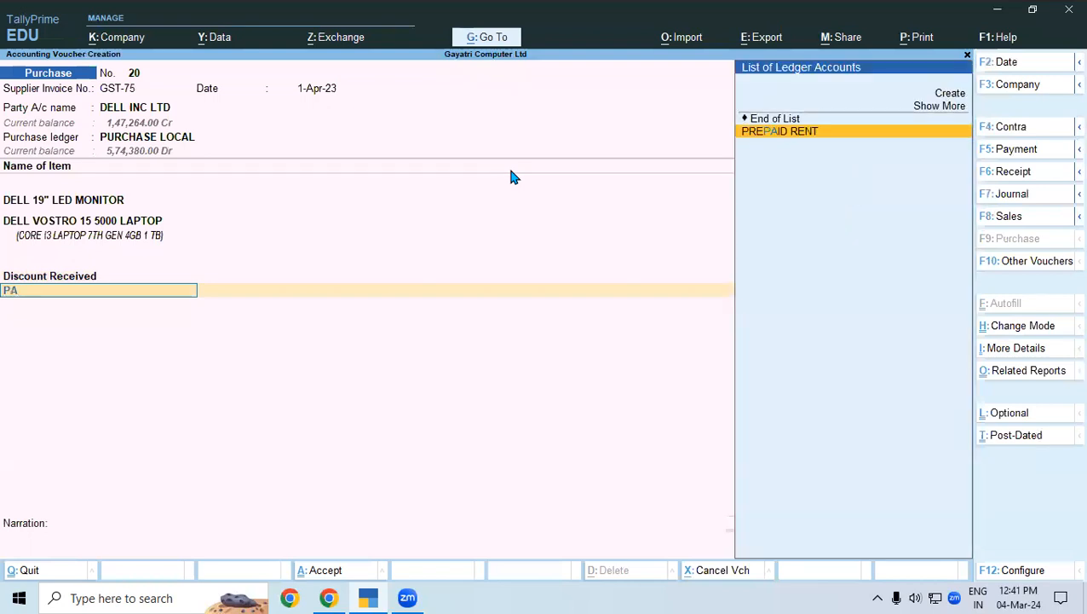
{"action": "key", "text": "alt+c"}
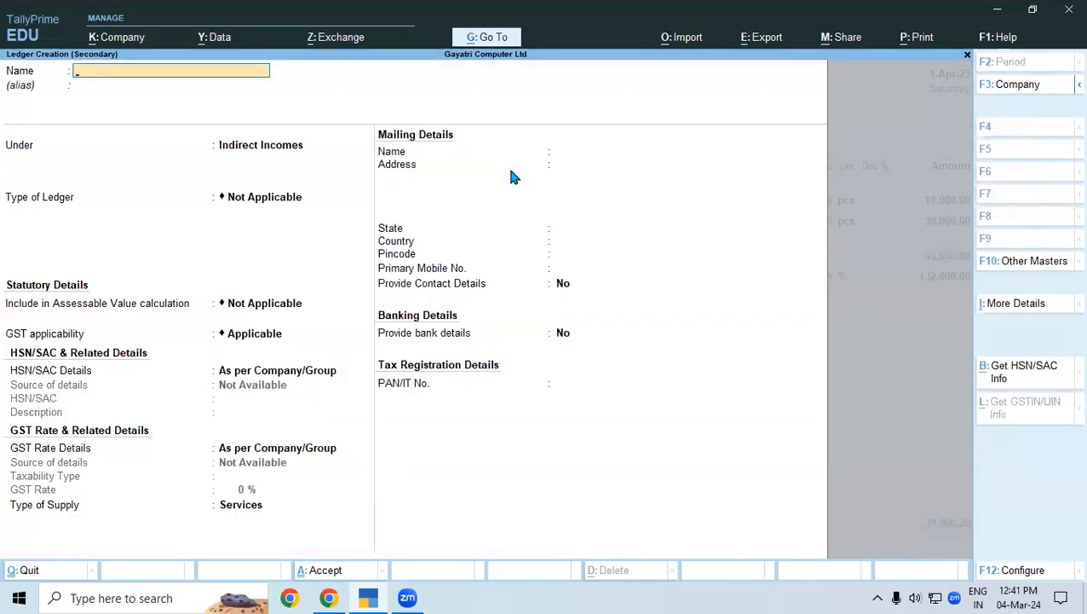
{"action": "type", "text": "PACKING CHARGE"}
{"action": "key", "text": "Return"}
{"action": "key", "text": "Return"}
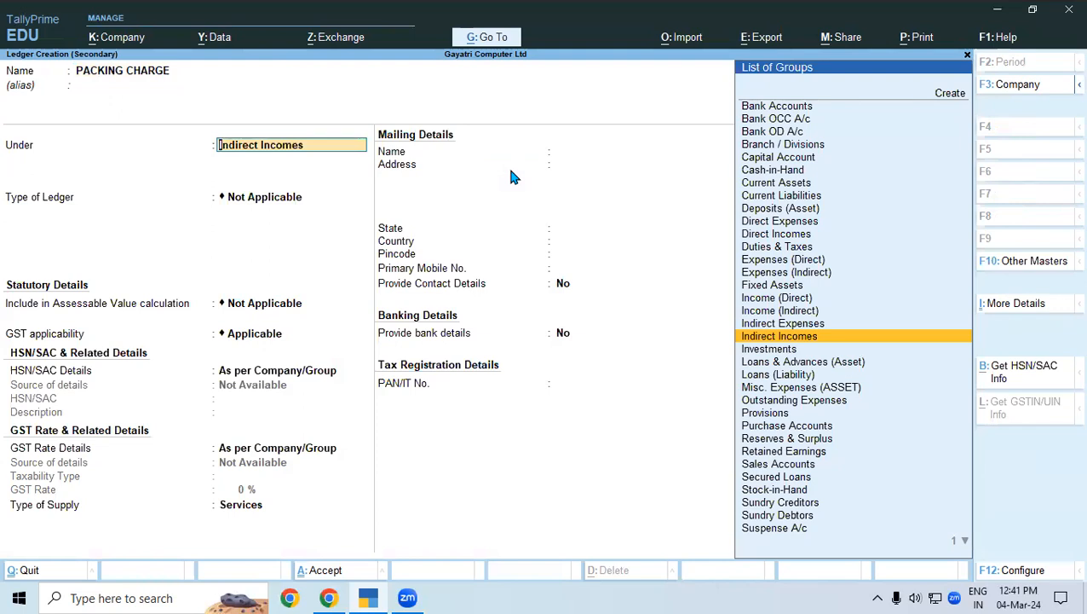
{"action": "type", "text": "IND"}
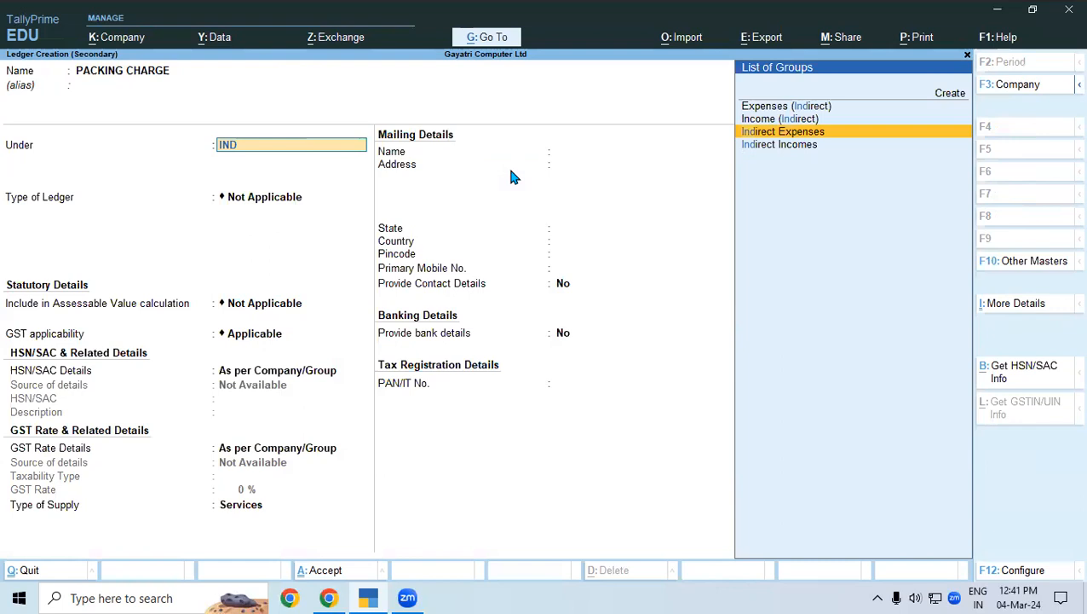
{"action": "key", "text": "Return"}
{"action": "key", "text": "Return"}
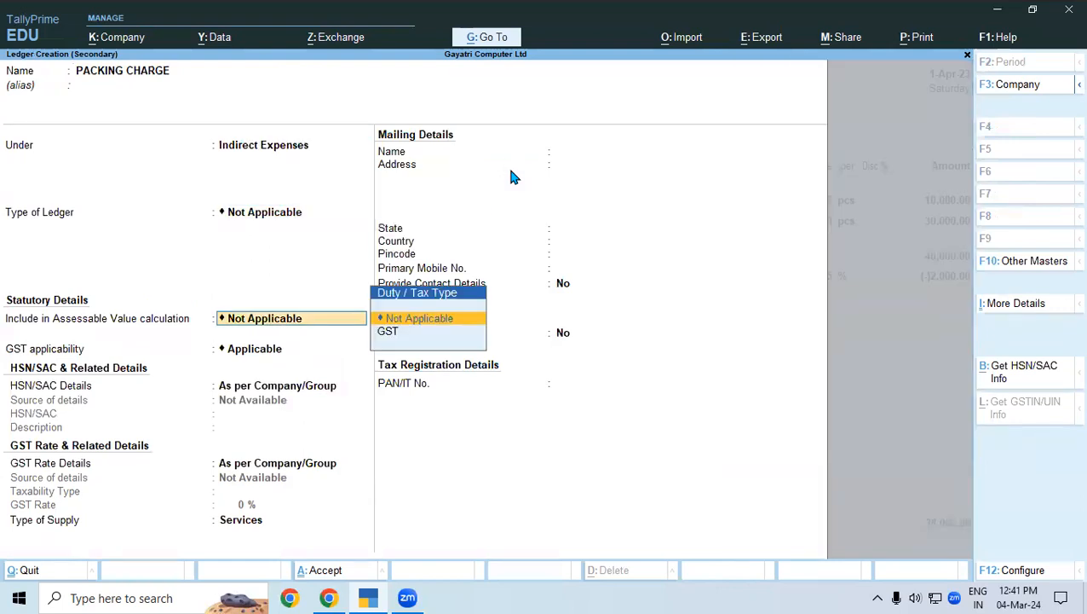
Include PACKING CHARGE in assessable value for GST, appropriate to Goods and Based on Value, then save it into the voucher.
{"action": "key", "text": "Down"}
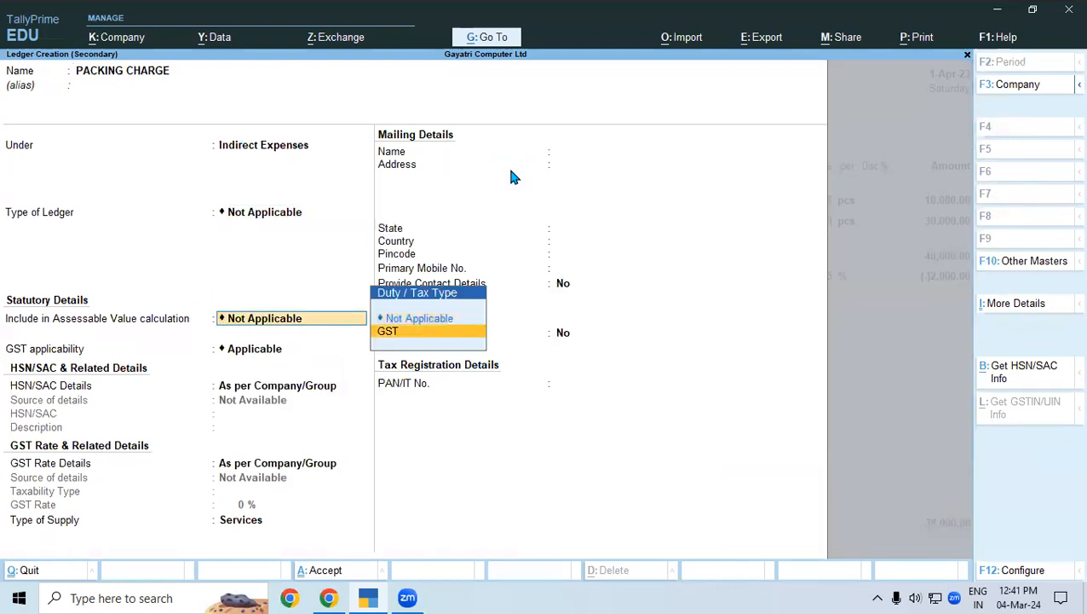
{"action": "key", "text": "Return"}
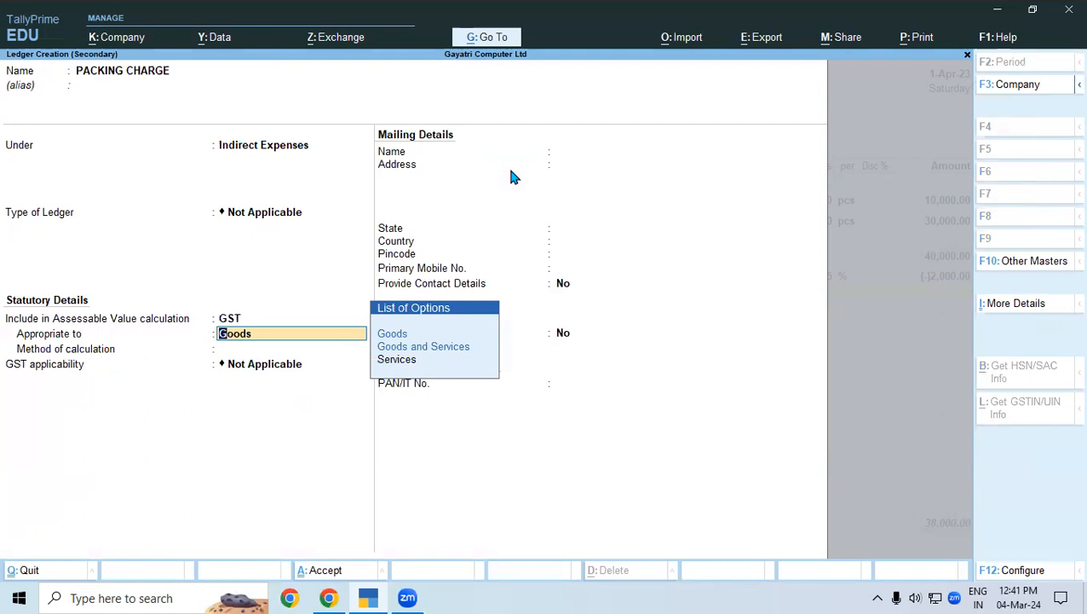
{"action": "key", "text": "Return"}
{"action": "key", "text": "Down"}
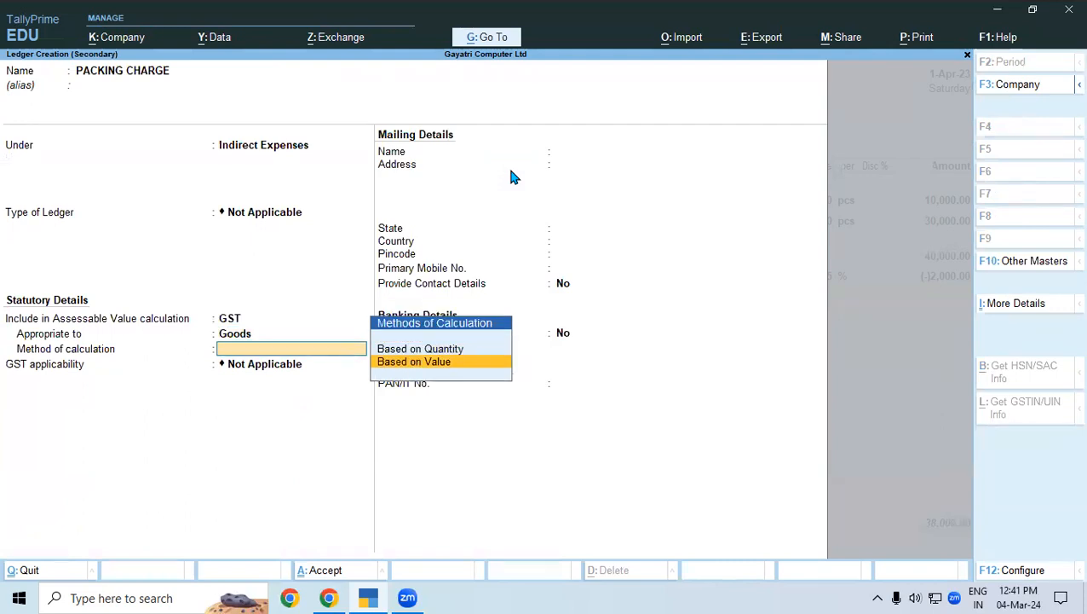
{"action": "key", "text": "Return"}
{"action": "key", "text": "ctrl+a"}
{"action": "key", "text": "Return"}
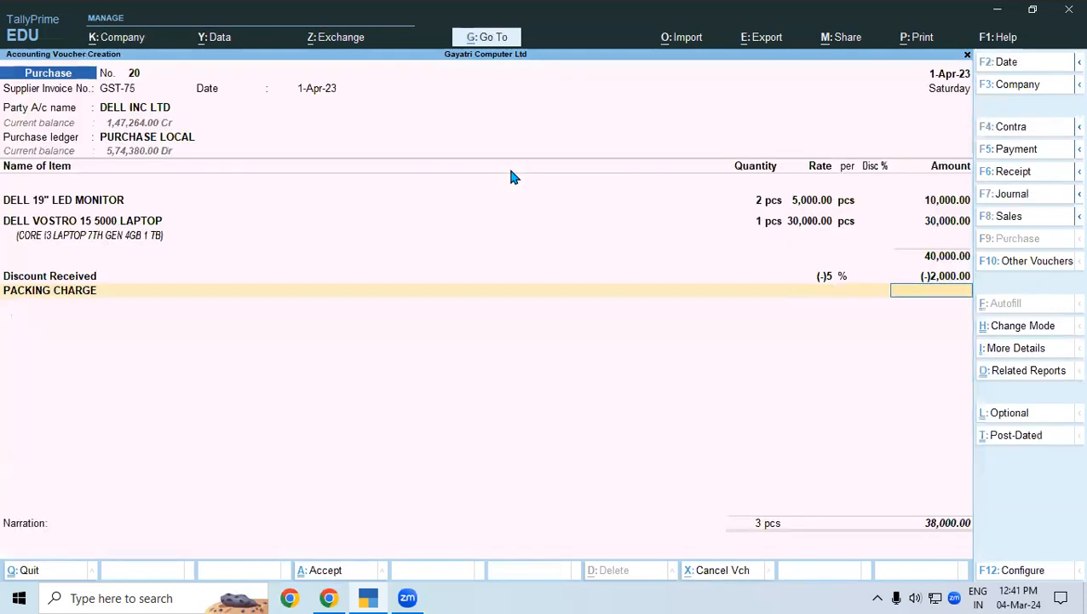
Set the PACKING CHARGE amount to 250 in the purchase voucher.
{"action": "key", "text": "BackSpace"}
{"action": "key", "text": "Return"}
{"action": "type", "text": "250"}
{"action": "key", "text": "Return"}
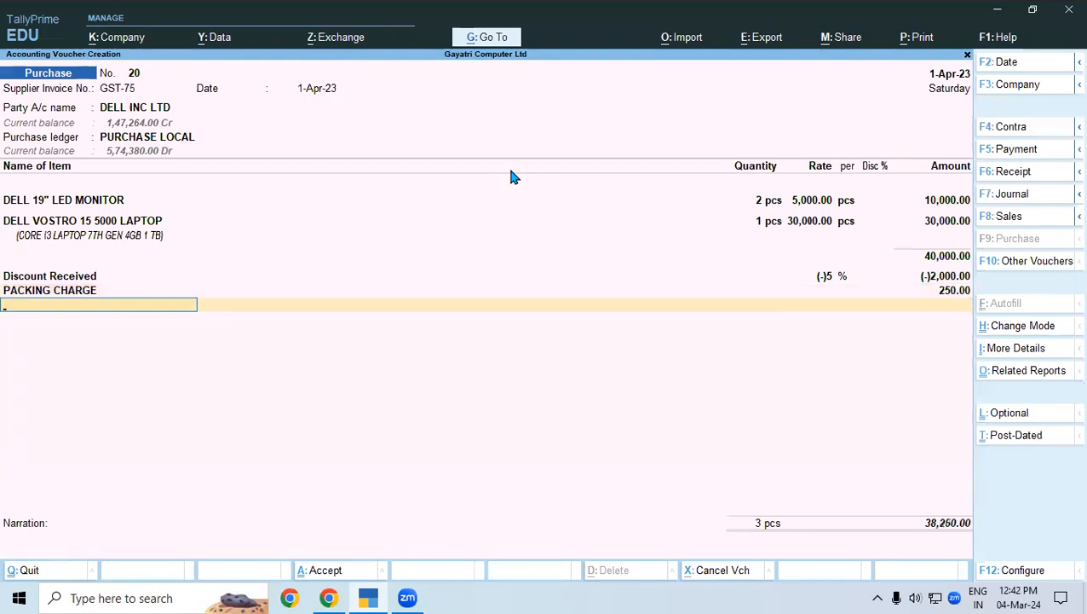
Add the CGST and SGST ledgers to the purchase voucher with their automatically calculated amounts.
{"action": "type", "text": "cg"}
{"action": "key", "text": "Return"}
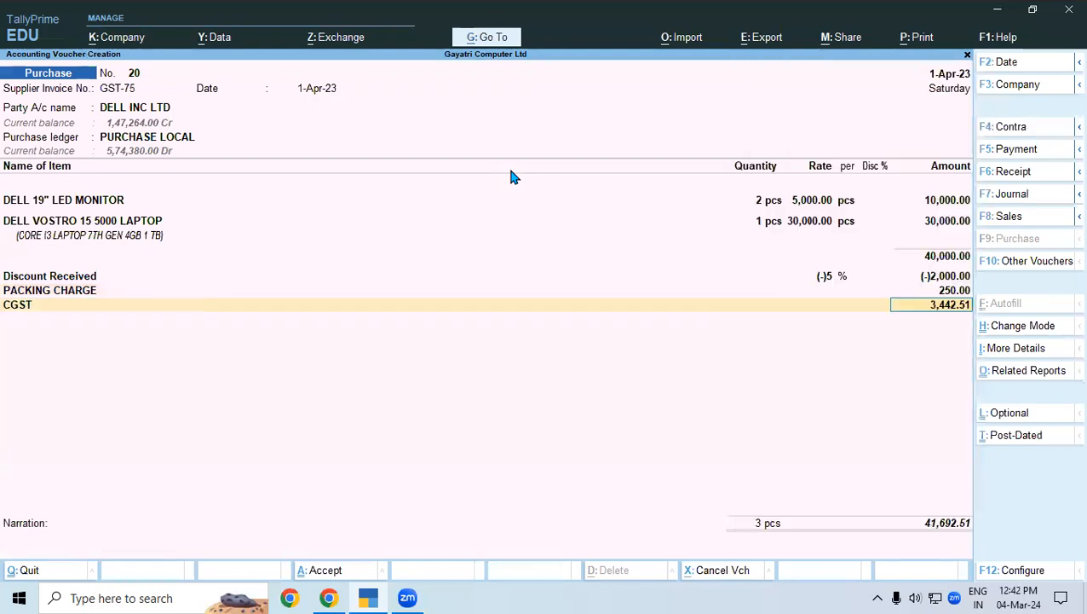
{"action": "key", "text": "Return"}
{"action": "type", "text": "sg"}
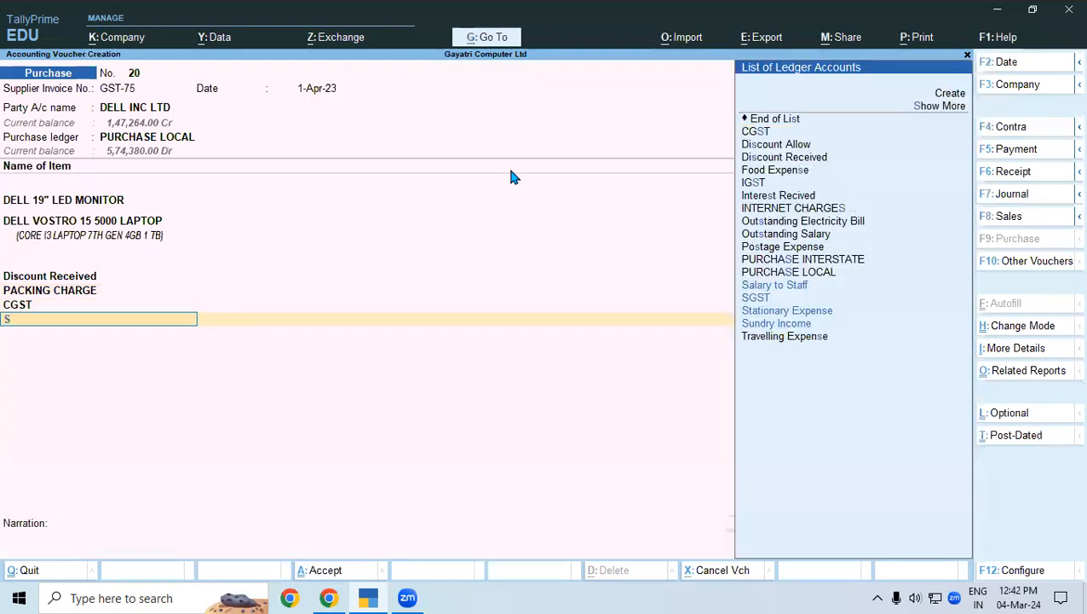
{"action": "key", "text": "Return"}
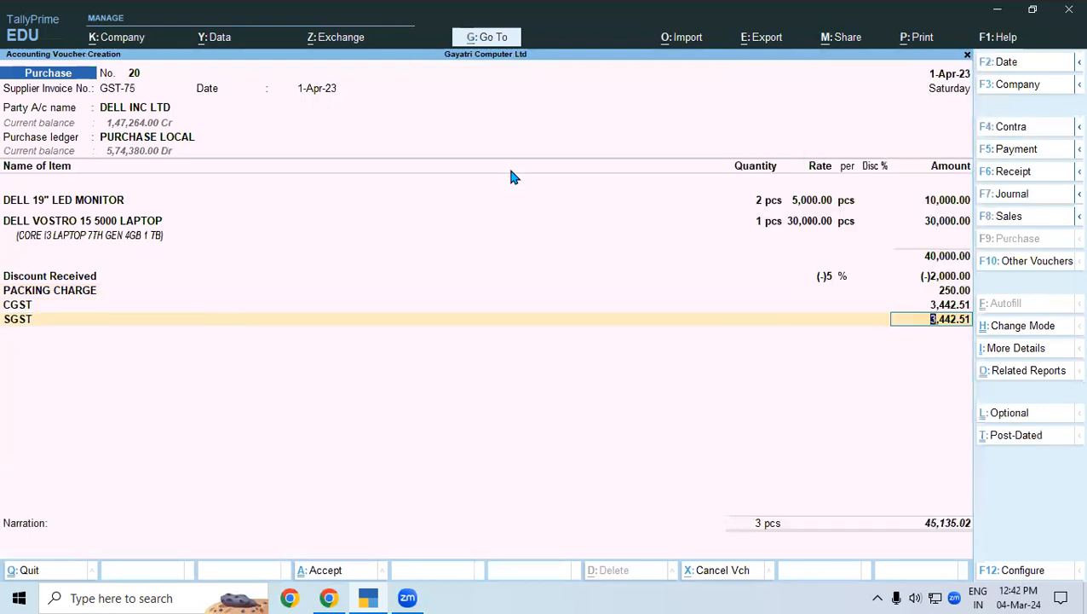
{"action": "key", "text": "Return"}
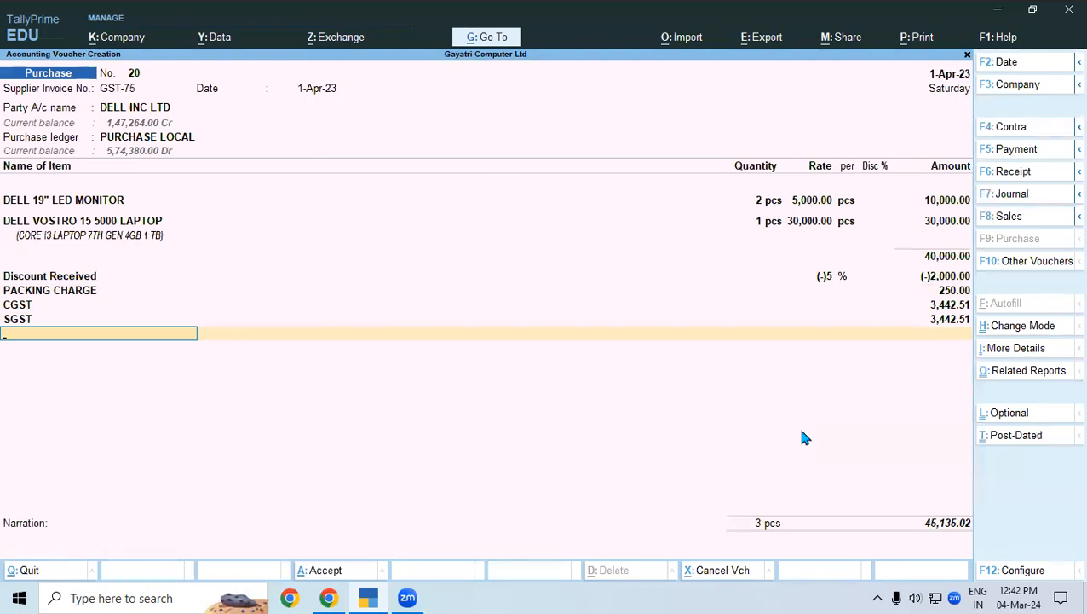
Add the ROUND OFF ledger with its calculated amount and save the purchase voucher.
{"action": "type", "text": "RO"}
{"action": "key", "text": "Return"}
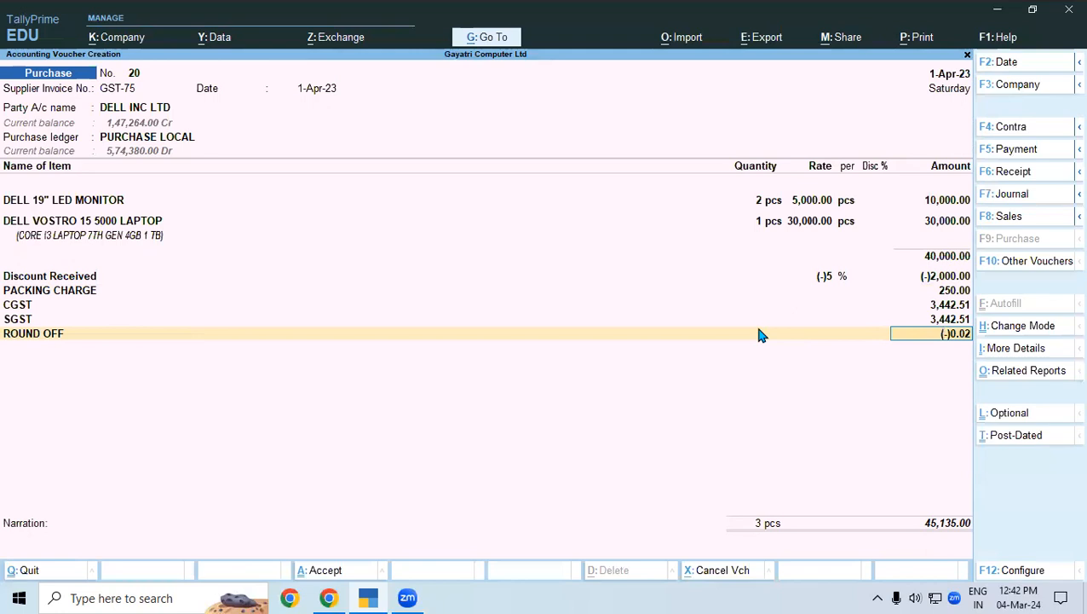
{"action": "key", "text": "ctrl+a"}
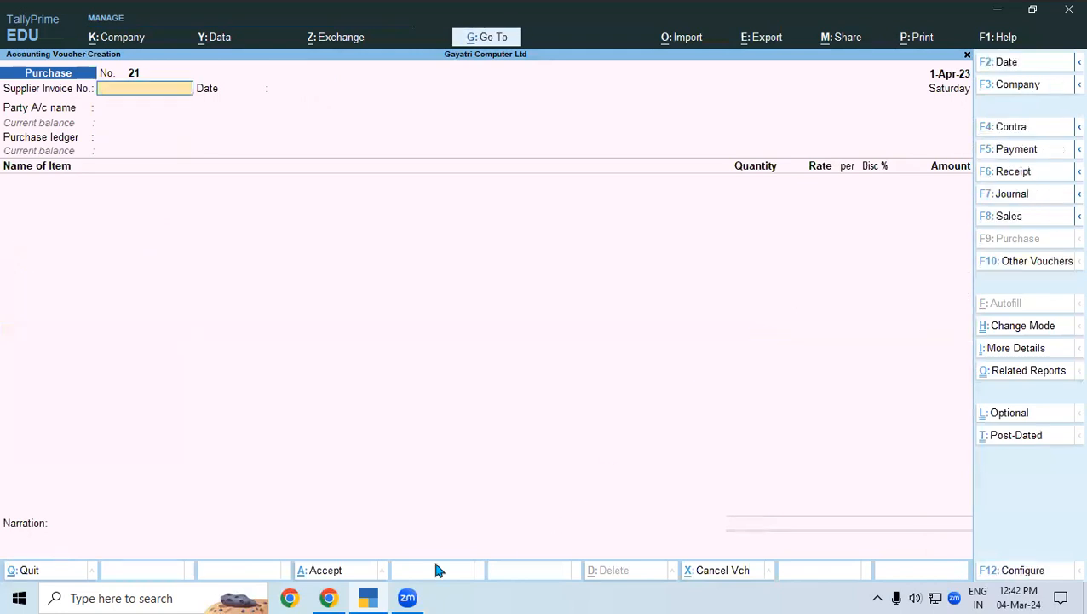
Switch to the course document in Chrome and read exercise 21 and the section on purchasing assets.
{"action": "left_click", "coordinate": [335, 594]}
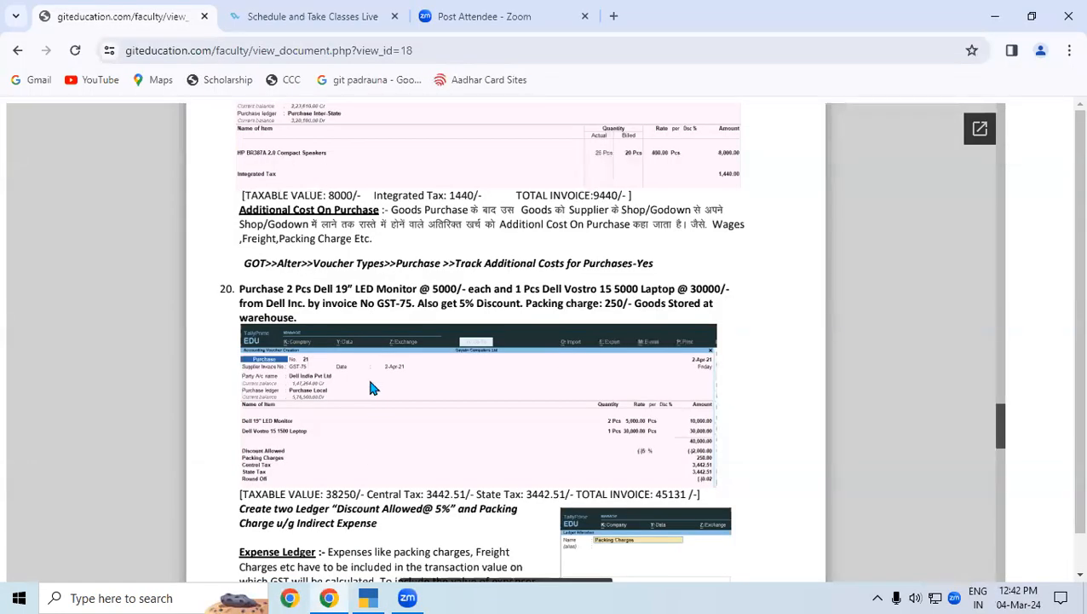
{"action": "scroll", "coordinate": [371, 388], "scroll_direction": "down", "scroll_amount": 8}
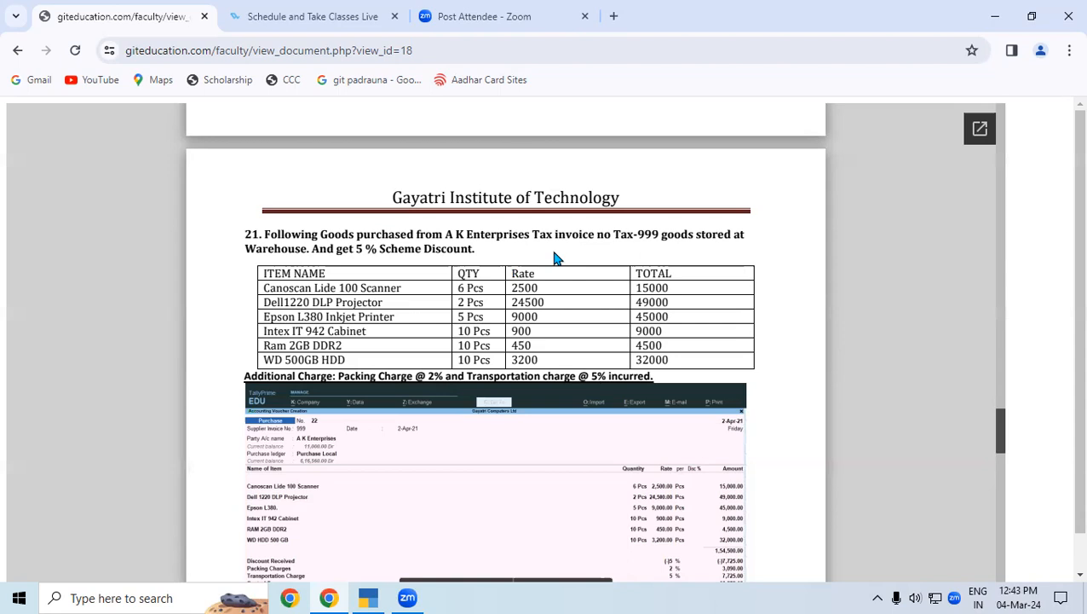
{"action": "scroll", "coordinate": [554, 259], "scroll_direction": "down", "scroll_amount": 1}
{"action": "scroll", "coordinate": [554, 259], "scroll_direction": "down", "scroll_amount": 5}
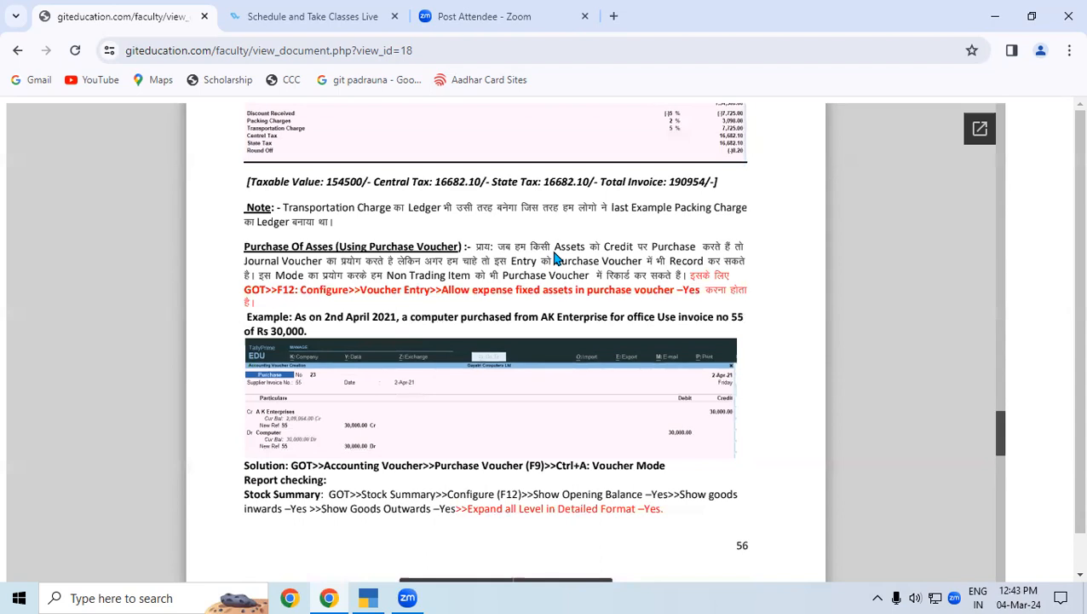
{"action": "scroll", "coordinate": [554, 258], "scroll_direction": "down", "scroll_amount": 1}
{"action": "scroll", "coordinate": [554, 258], "scroll_direction": "down", "scroll_amount": 1}
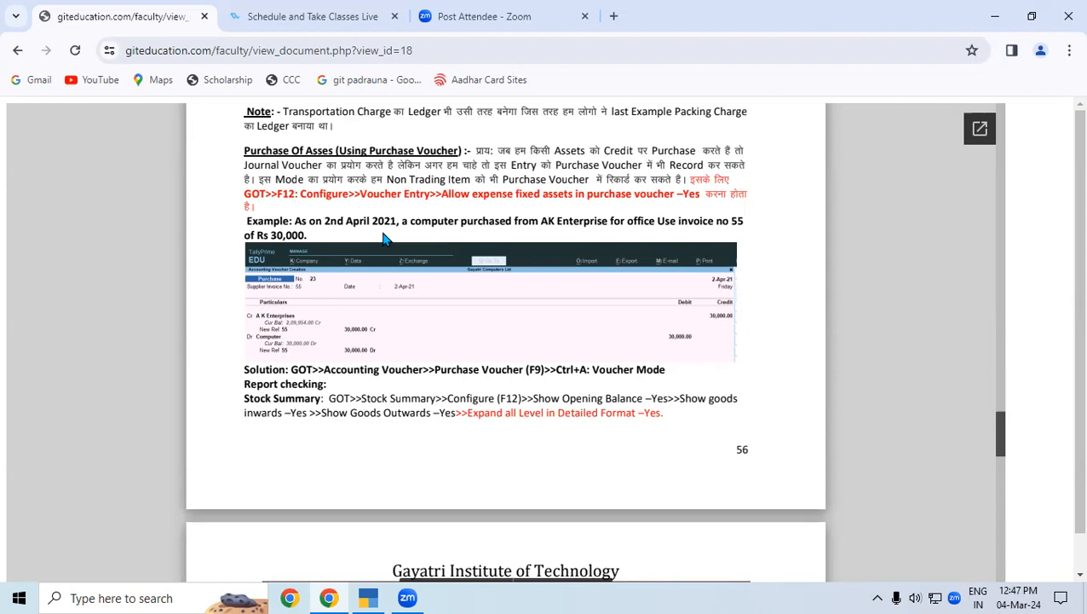
Switch back to TallyPrime, leave voucher entry and examine the Balance Sheet in detailed format.
{"action": "left_click", "coordinate": [368, 597]}
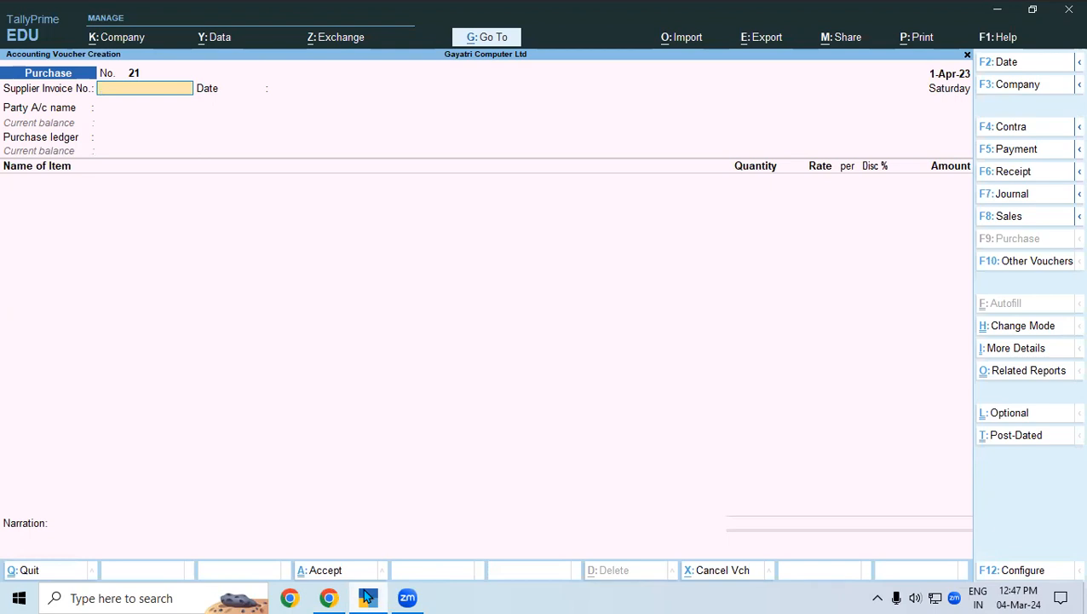
{"action": "key", "text": "Escape"}
{"action": "key", "text": "Escape"}
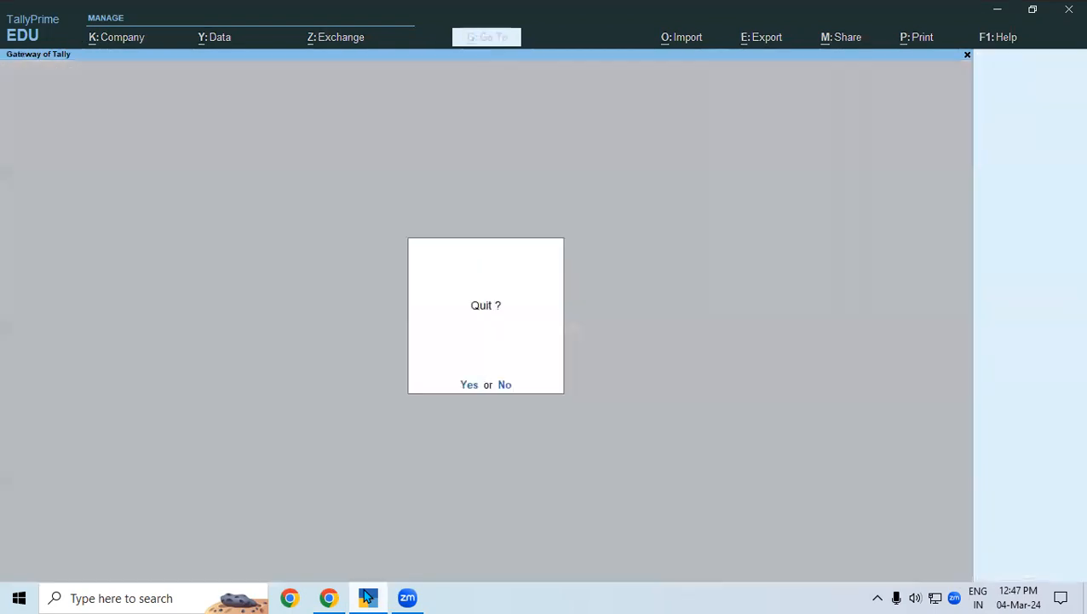
{"action": "key", "text": "Escape"}
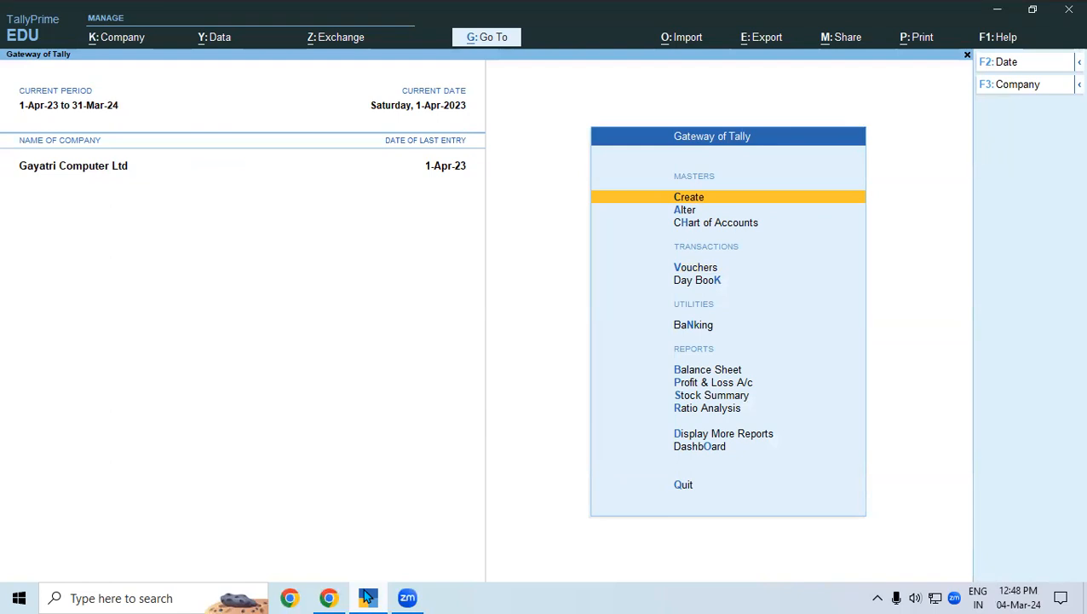
{"action": "key", "text": "b"}
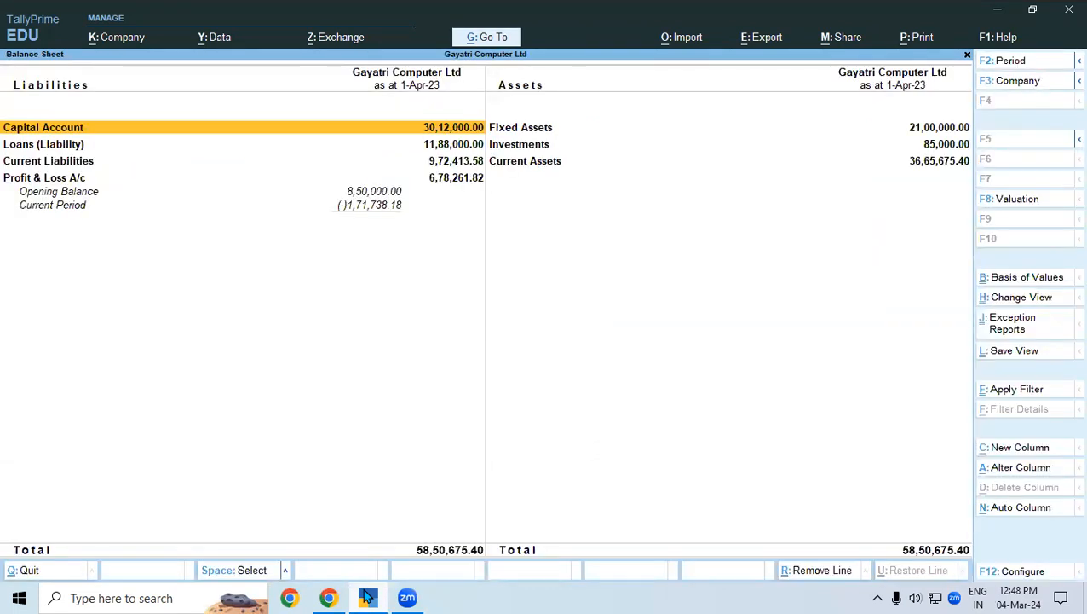
{"action": "key", "text": "alt"}
{"action": "key", "text": "alt+F5"}
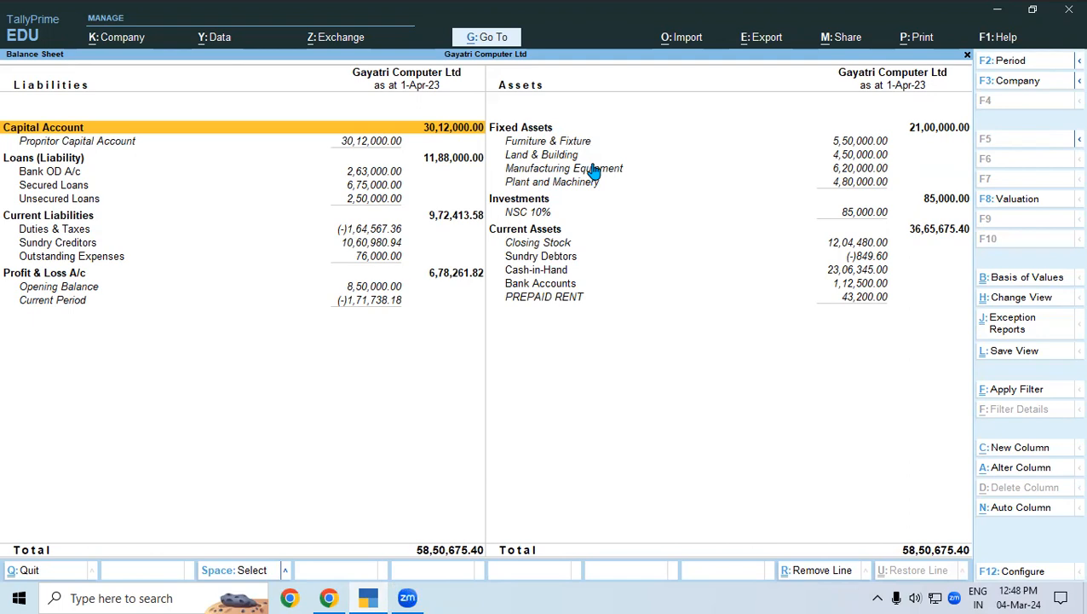
{"action": "left_click", "coordinate": [375, 596]}
{"action": "left_click", "coordinate": [368, 598]}
{"action": "key", "text": "Escape"}
{"action": "key", "text": "Escape"}
{"action": "key", "text": "Escape"}
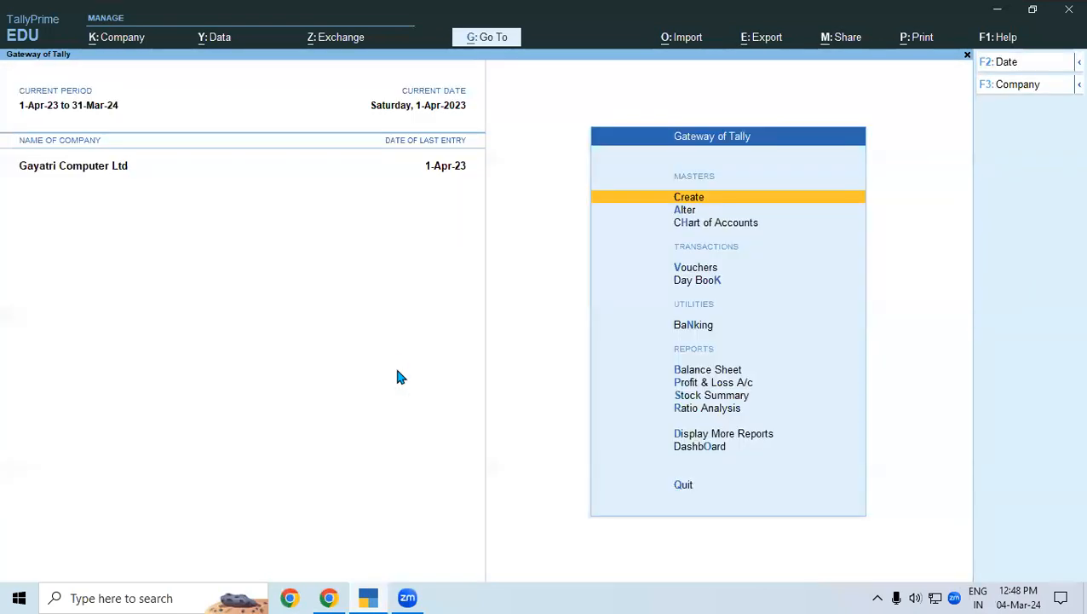
Start a Journal voucher with reference number 55 and date 1-Apr-23.
{"action": "key", "text": "v"}
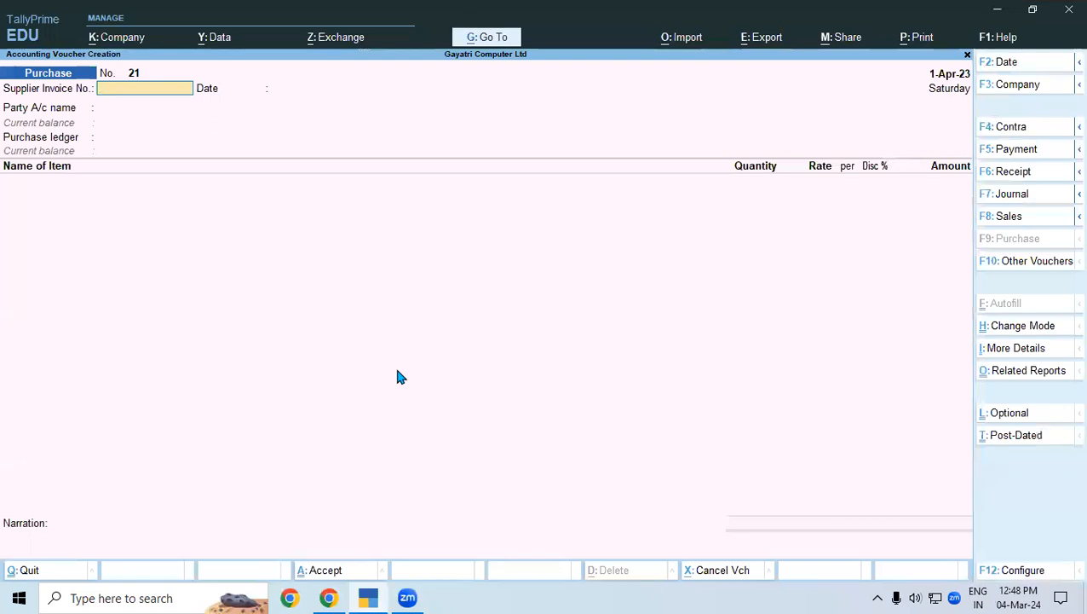
{"action": "key", "text": "F7"}
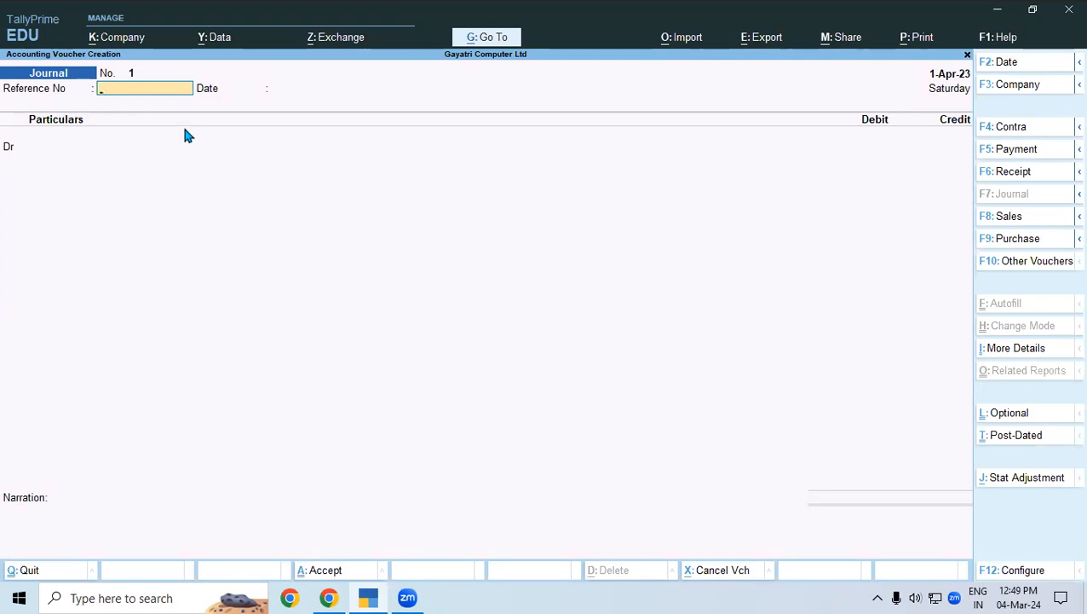
{"action": "type", "text": "55"}
{"action": "key", "text": "Return"}
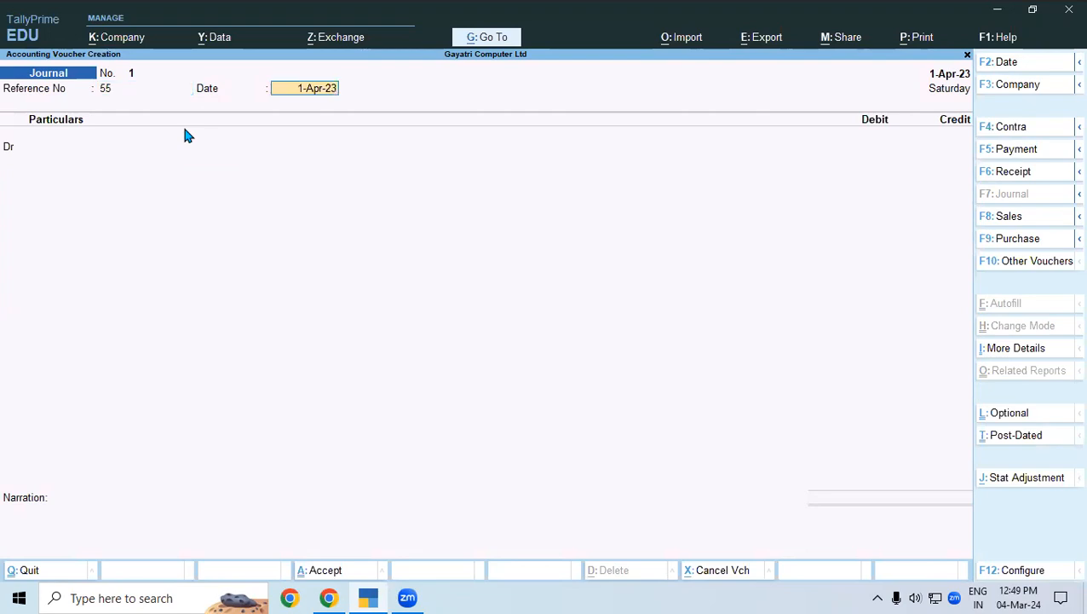
{"action": "key", "text": "Return"}
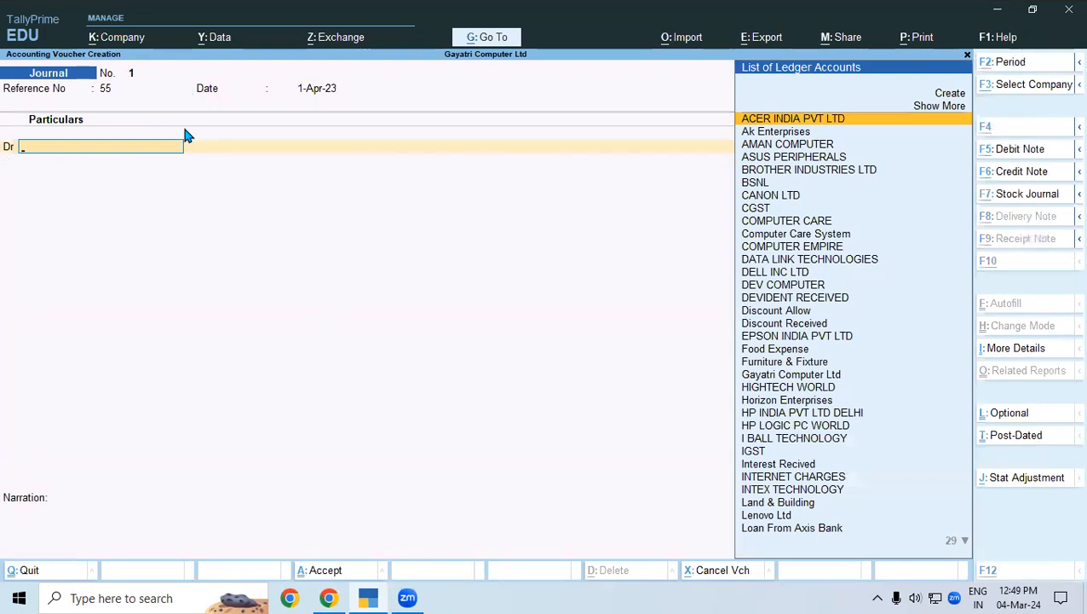
Create a new ledger named COMPUTER under Fixed Assets and save it into the journal's debit line.
{"action": "key", "text": "alt+c"}
{"action": "type", "text": "C"}
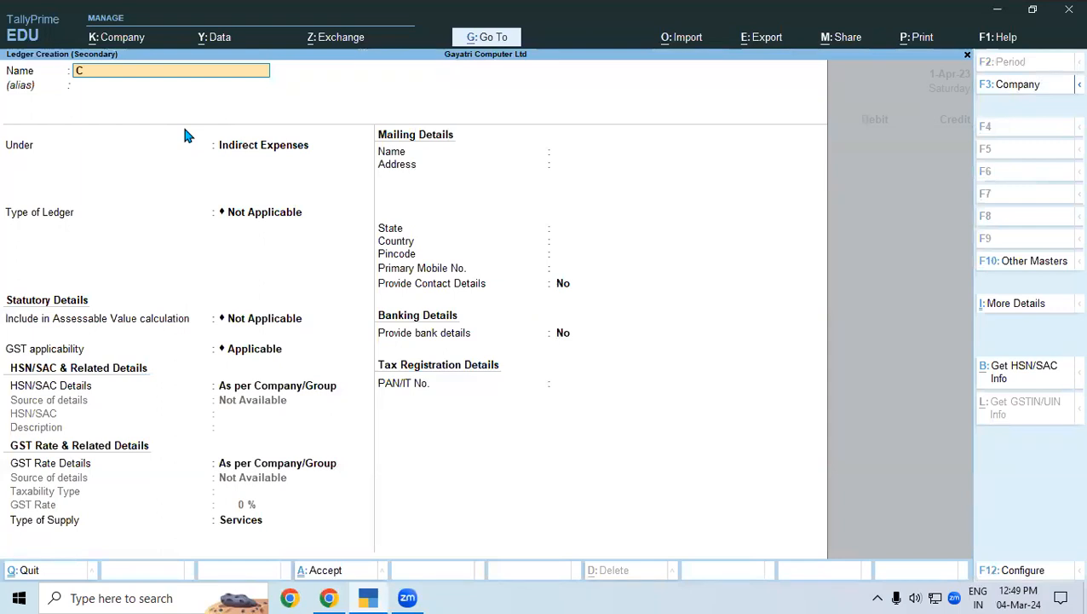
{"action": "type", "text": "OMPUTER"}
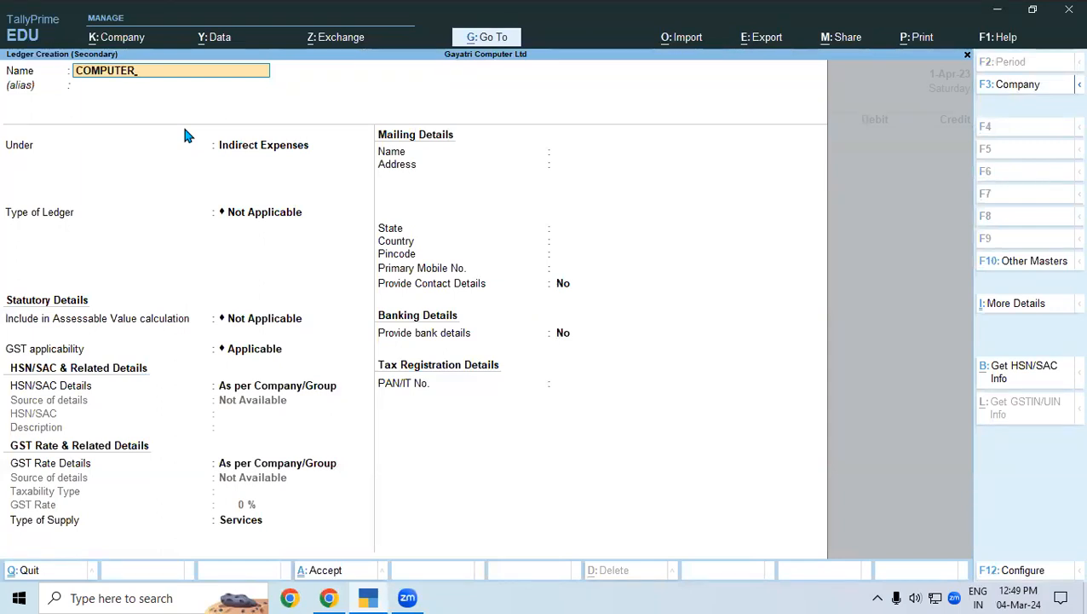
{"action": "key", "text": "Return"}
{"action": "key", "text": "Return"}
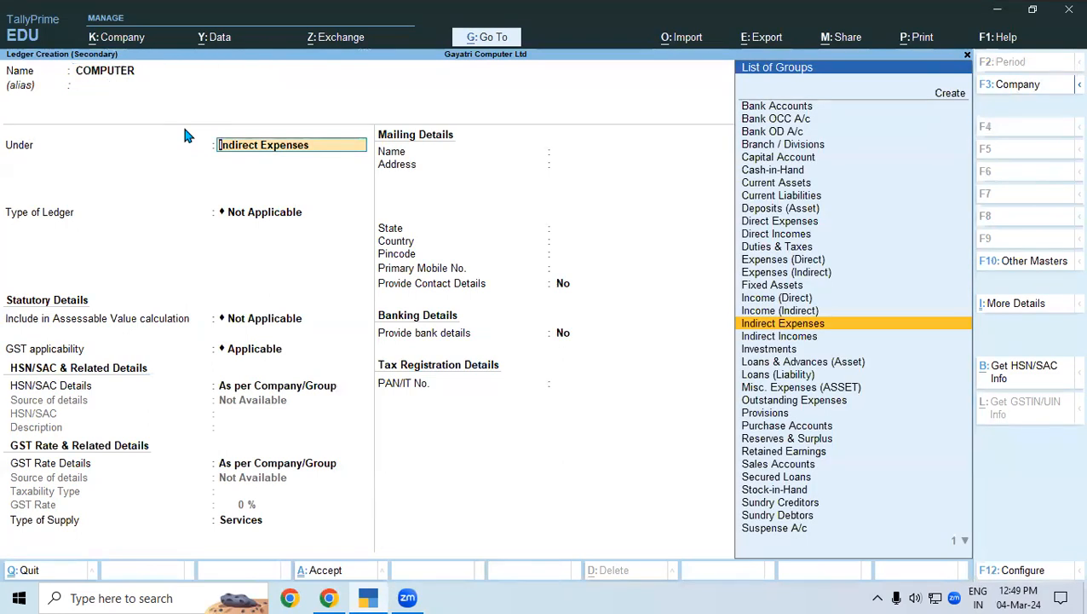
{"action": "type", "text": "FI"}
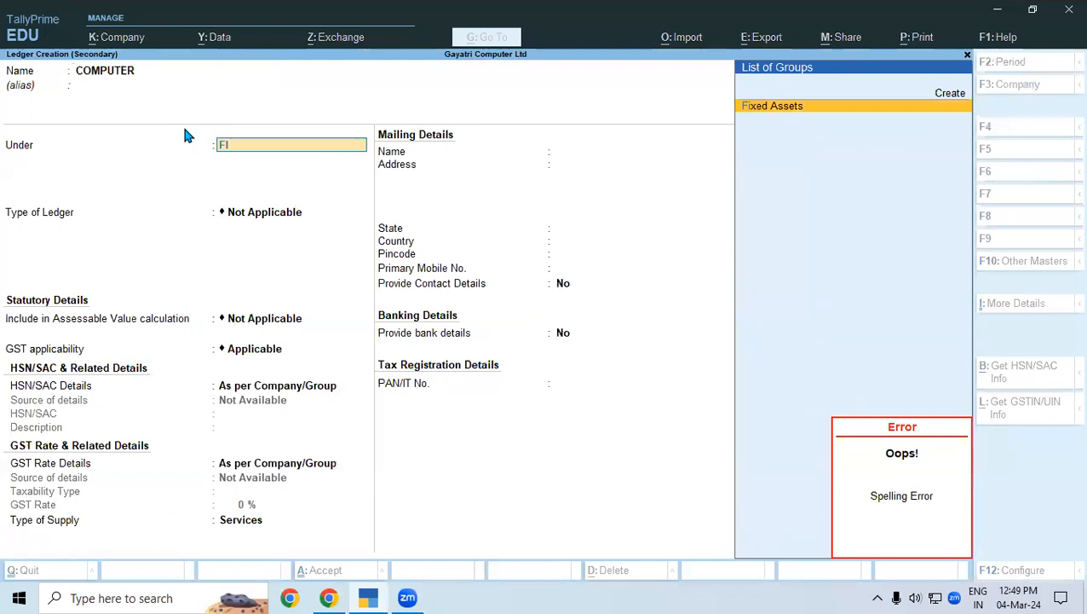
{"action": "key", "text": "Return"}
{"action": "key", "text": "Return"}
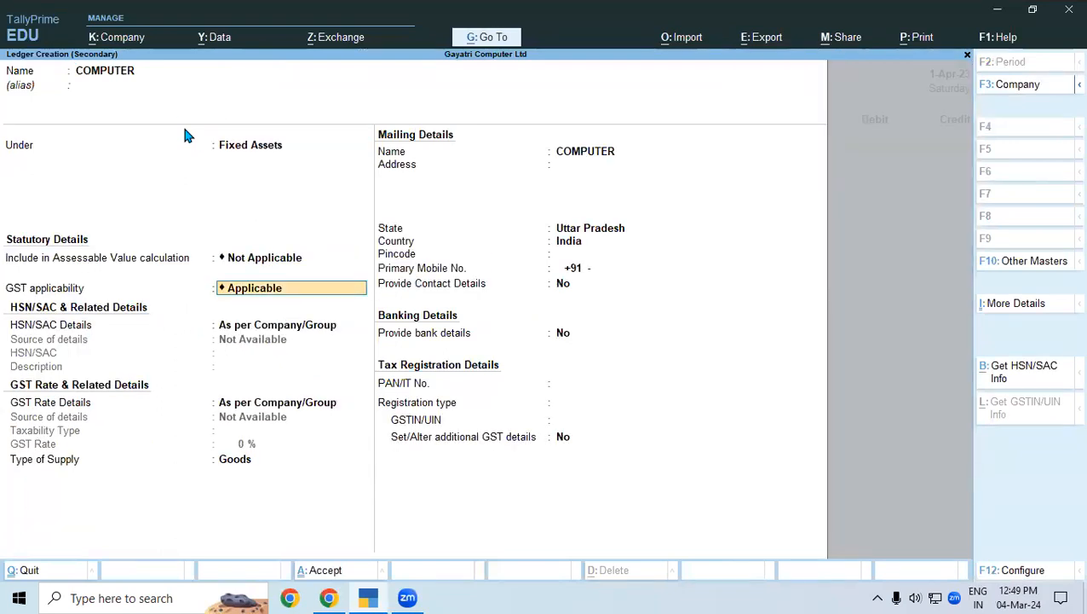
{"action": "key", "text": "ctrl+a"}
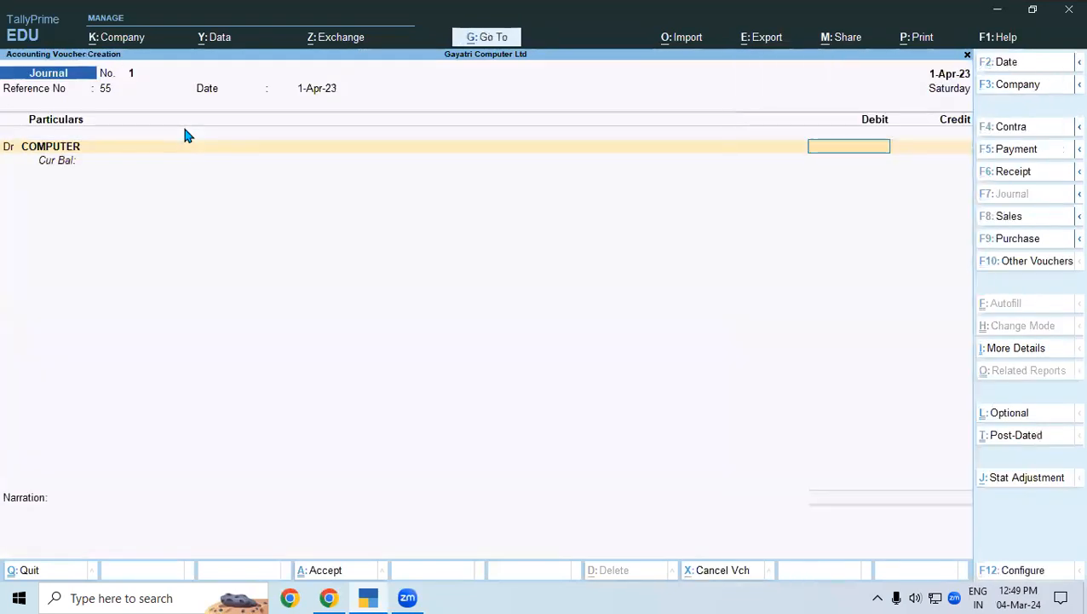
Debit COMPUTER with 30000, credit Ak Enterprises with the same amount, and save the journal voucher.
{"action": "type", "text": "30000"}
{"action": "key", "text": "Return"}
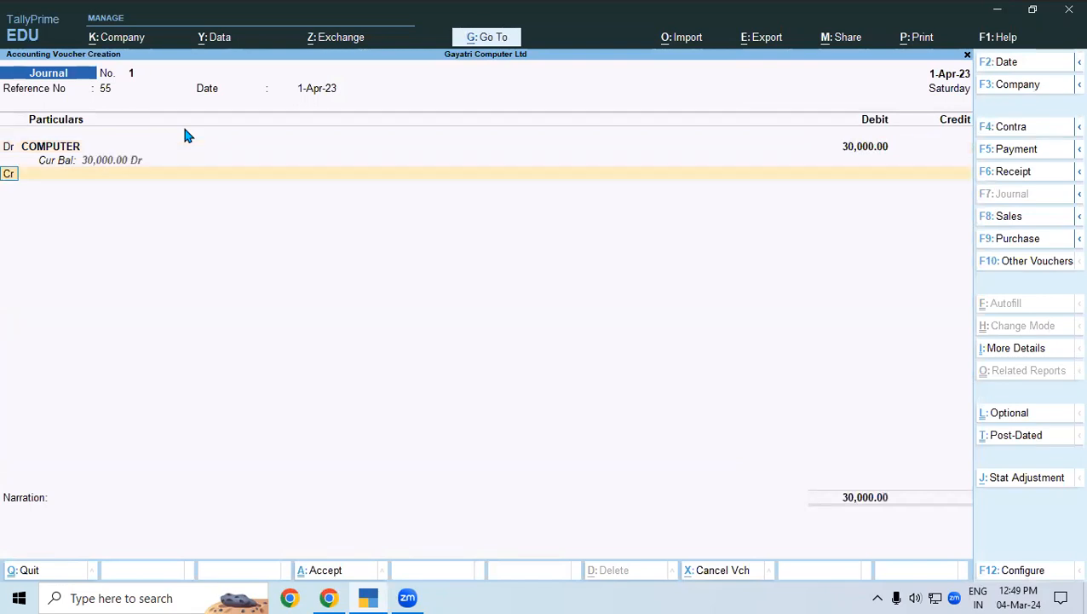
{"action": "key", "text": "Return"}
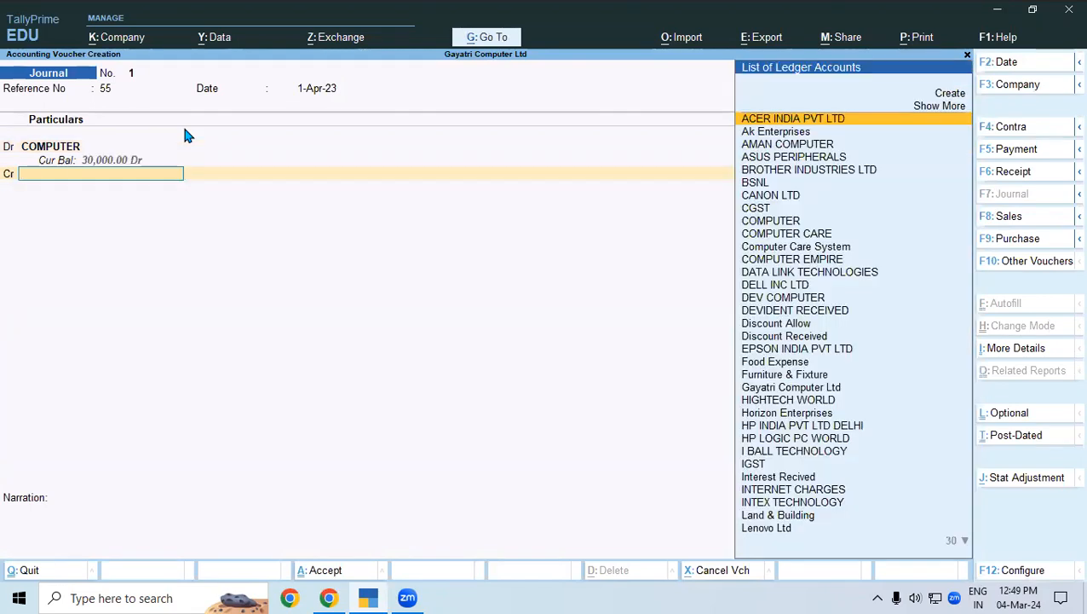
{"action": "type", "text": "AK"}
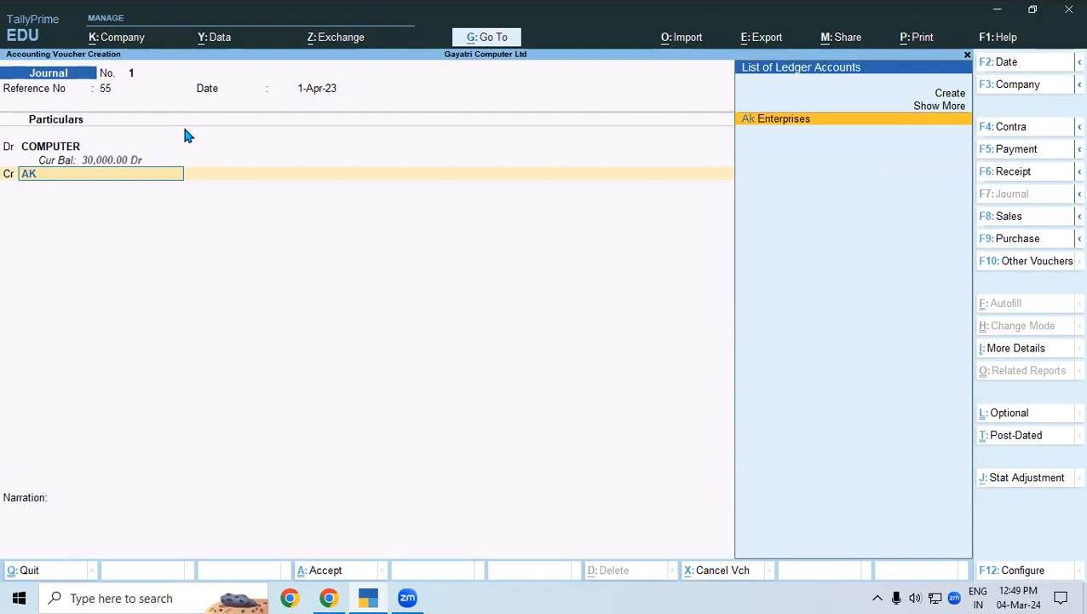
{"action": "key", "text": "Return"}
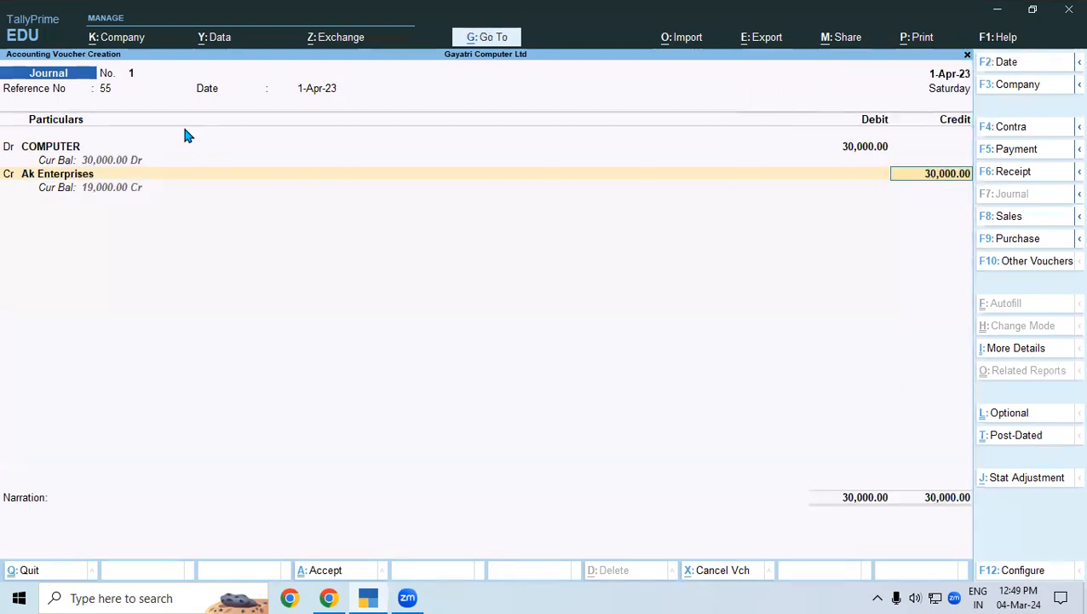
{"action": "key", "text": "ctrl+a"}
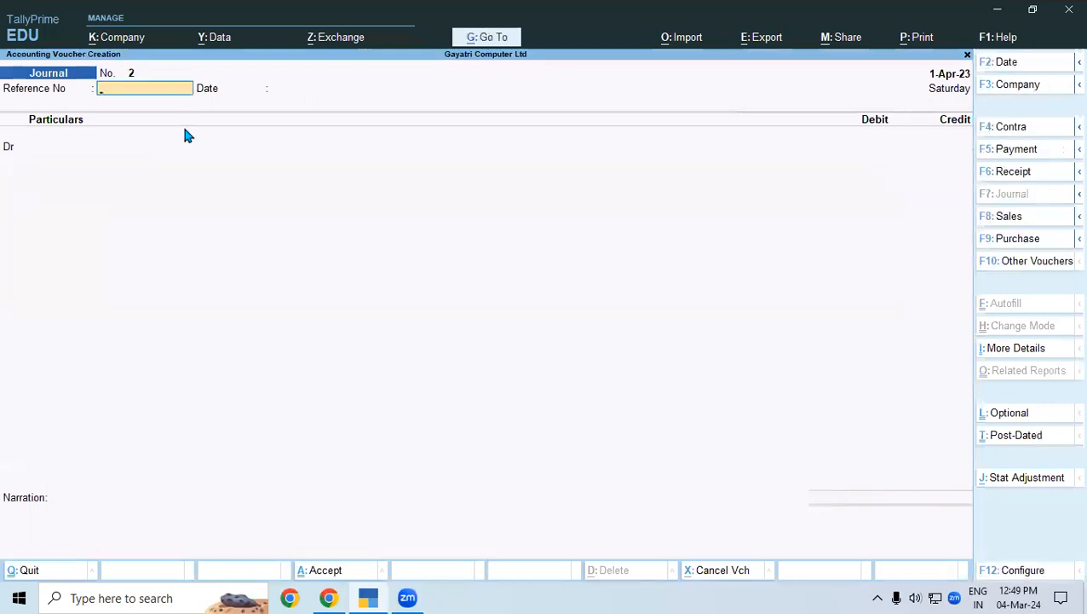
Leave voucher entry and check the fixed assets and creditors in the detailed Balance Sheet.
{"action": "key", "text": "Escape"}
{"action": "key", "text": "Up"}
{"action": "key", "text": "Up"}
{"action": "key", "text": "Up"}
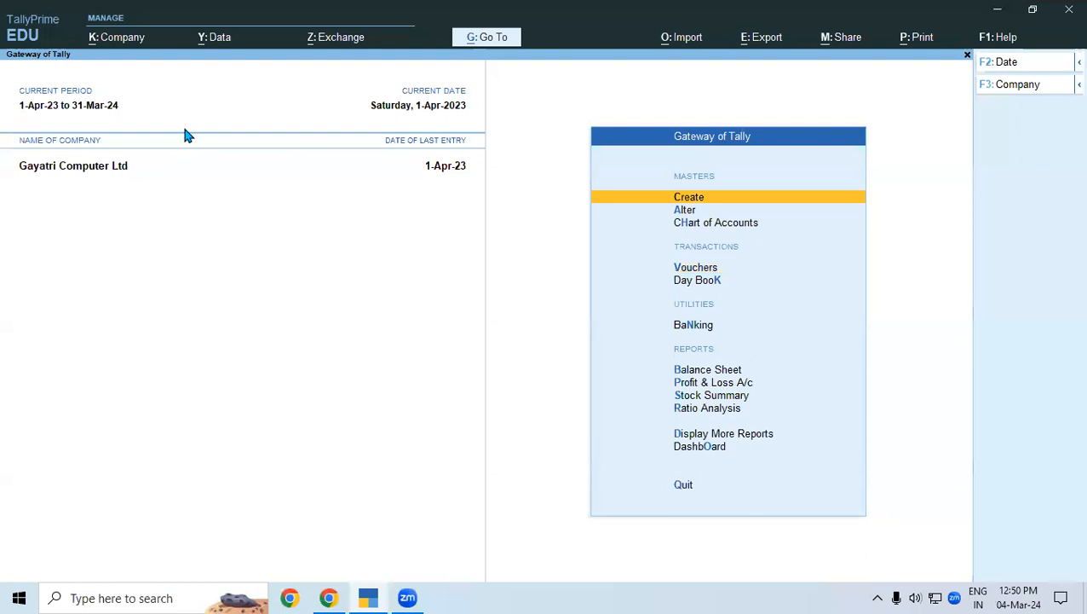
{"action": "key", "text": "b"}
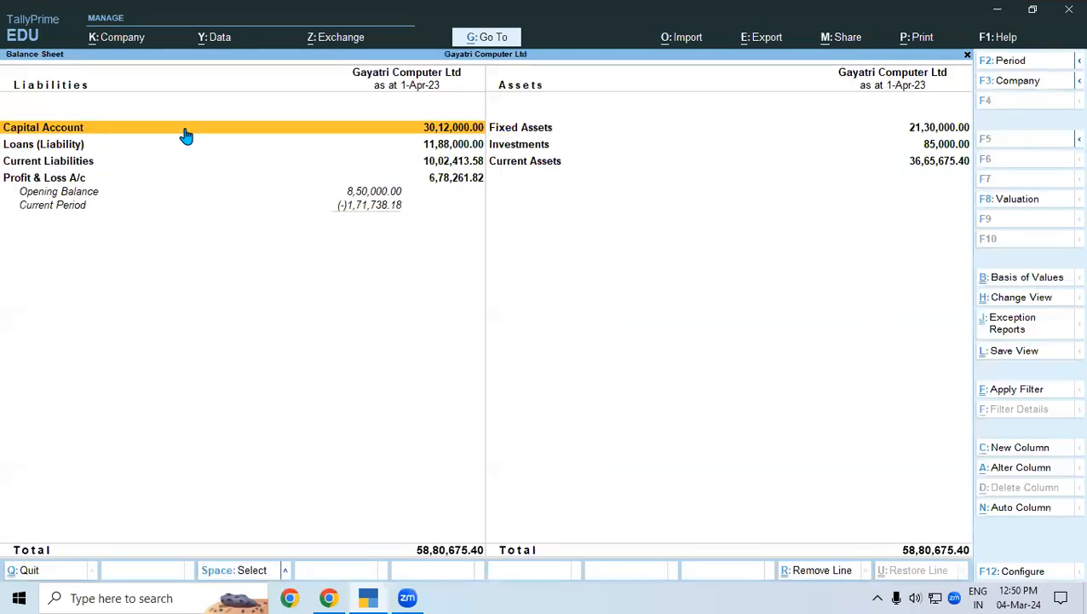
{"action": "key", "text": "alt"}
{"action": "key", "text": "alt+F5"}
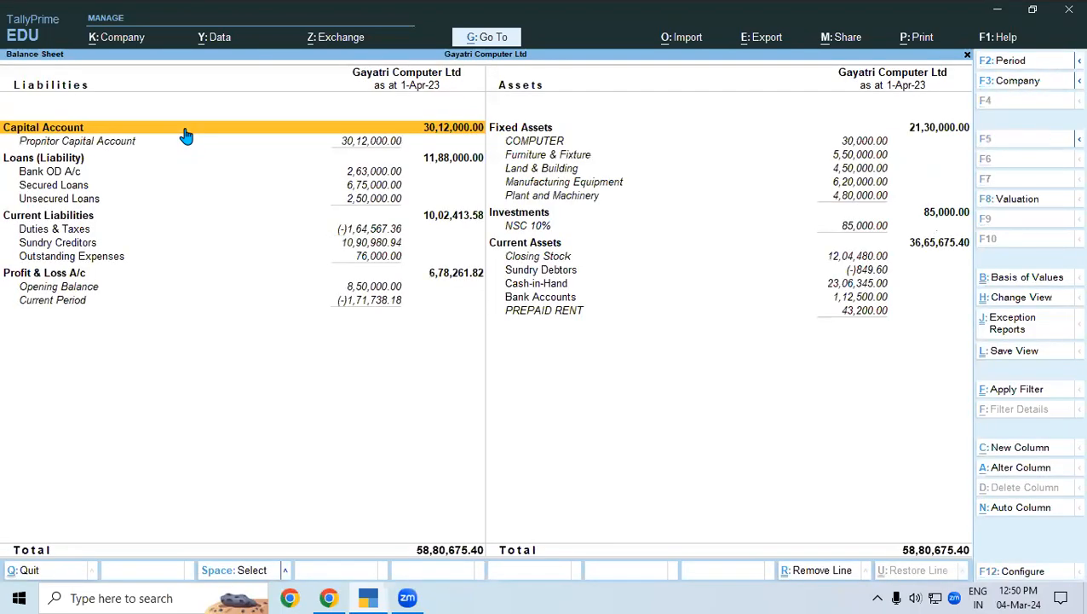
Leave the Balance Sheet, open the Day Book and restrict it to Journal vouchers.
{"action": "left_click", "coordinate": [518, 143]}
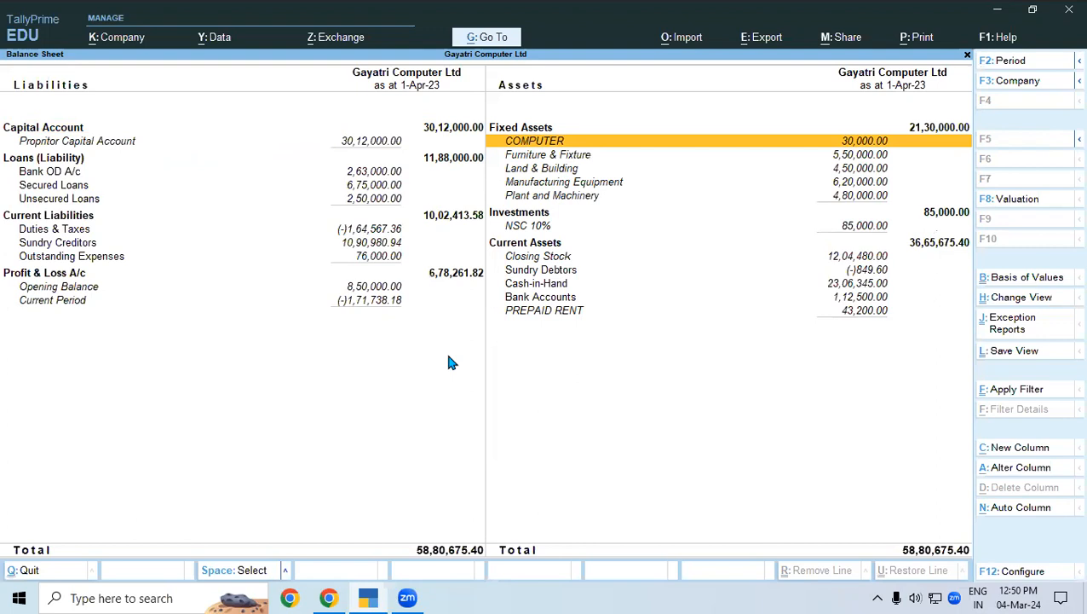
{"action": "key", "text": "Escape"}
{"action": "key", "text": "Escape"}
{"action": "key", "text": "Escape"}
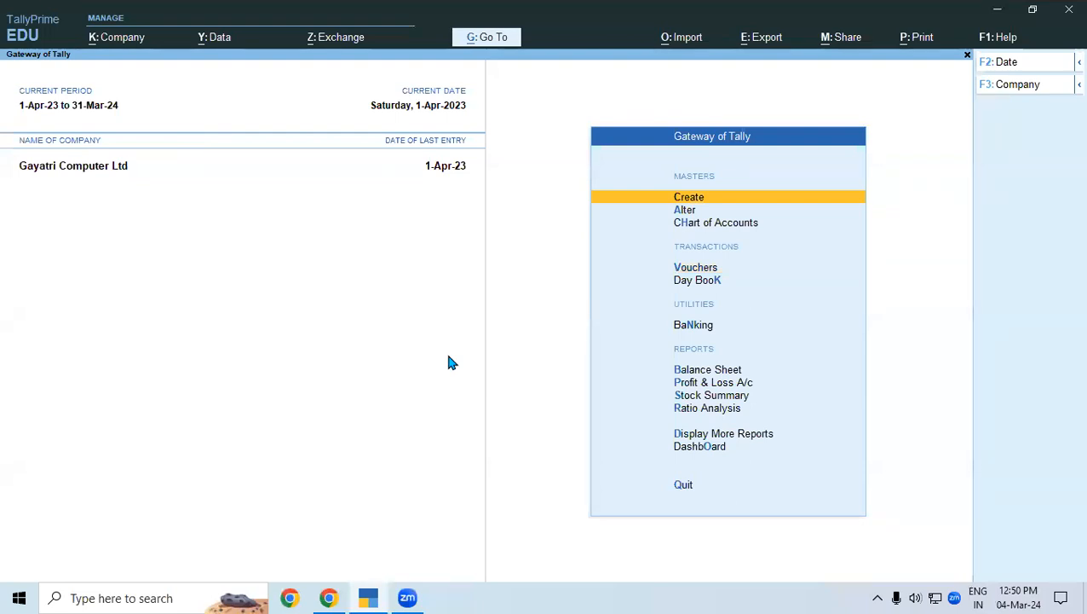
{"action": "key", "text": "d"}
{"action": "key", "text": "k"}
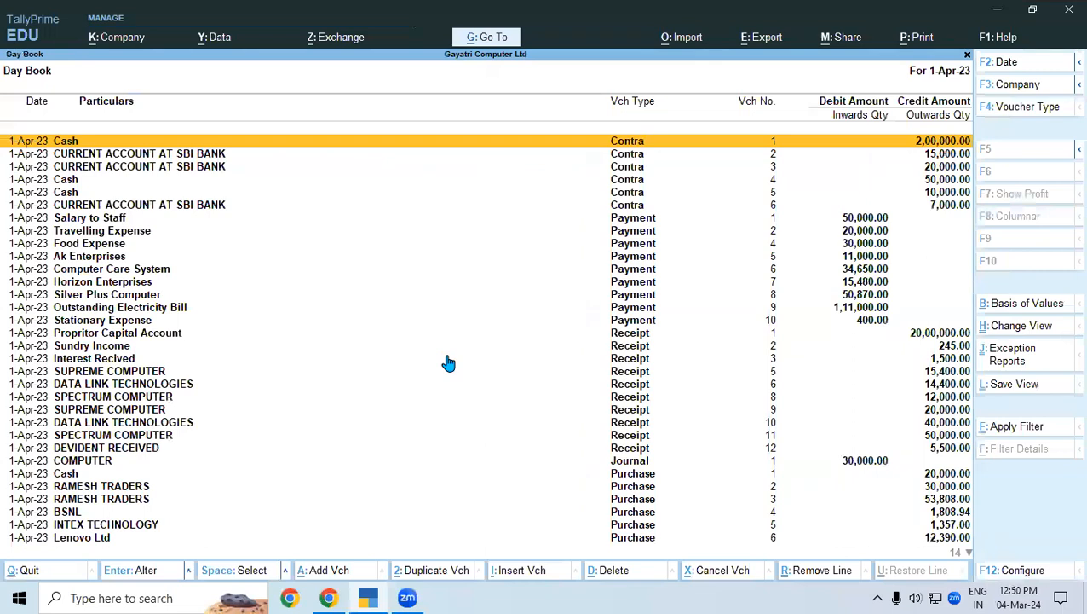
{"action": "key", "text": "F4"}
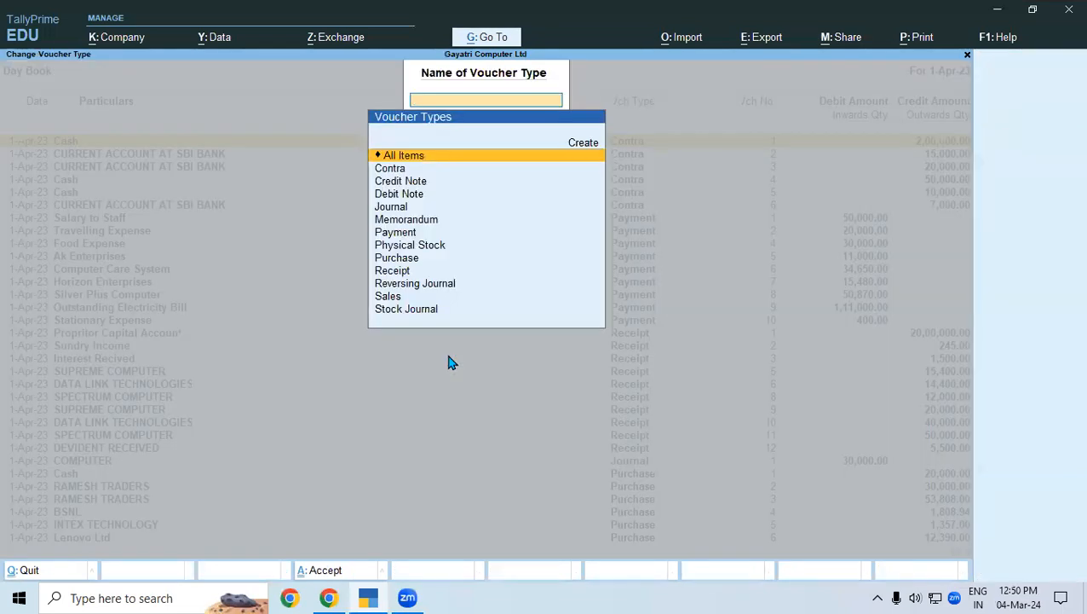
{"action": "key", "text": "Down"}
{"action": "key", "text": "Down"}
{"action": "key", "text": "Down"}
{"action": "key", "text": "Down"}
{"action": "key", "text": "Return"}
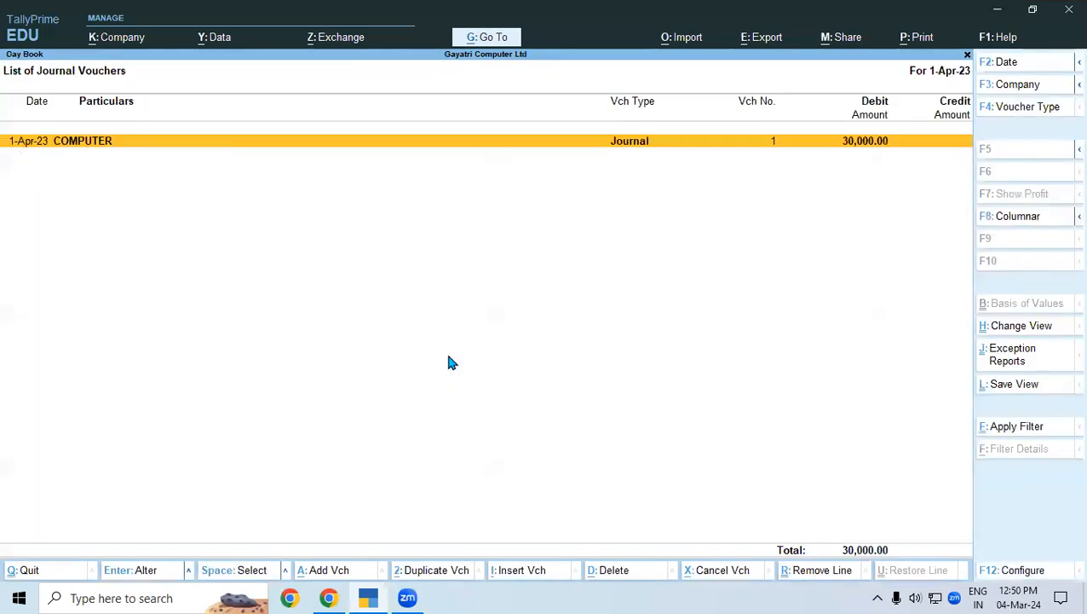
Delete the journal voucher that records the COMPUTER purchase from Ak Enterprises, and return to the Gateway of Tally.
{"action": "key", "text": "Return"}
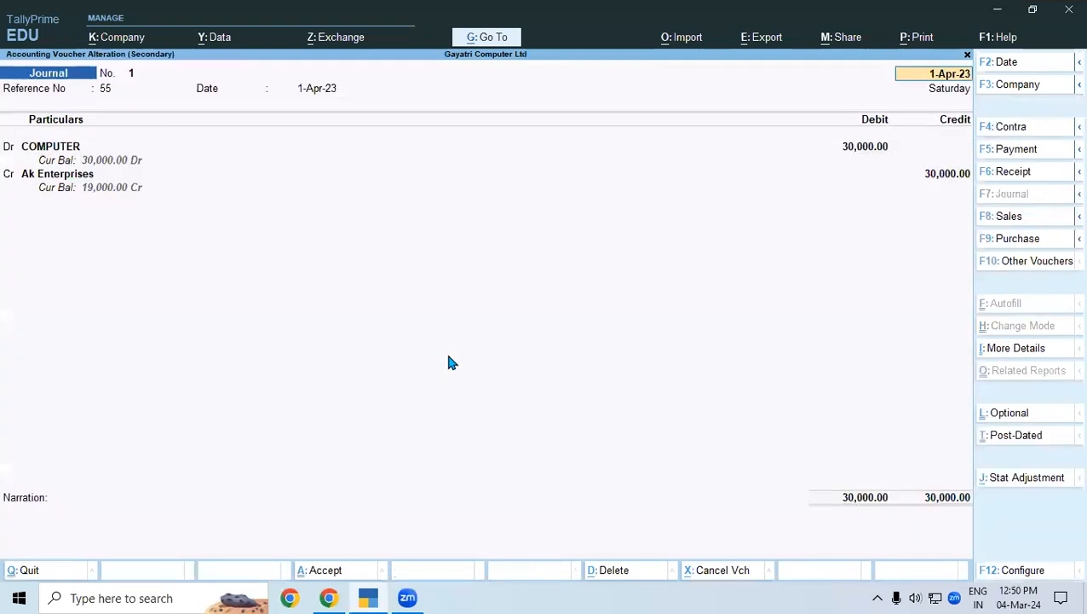
{"action": "key", "text": "alt+d"}
{"action": "key", "text": "y"}
{"action": "key", "text": "Escape"}
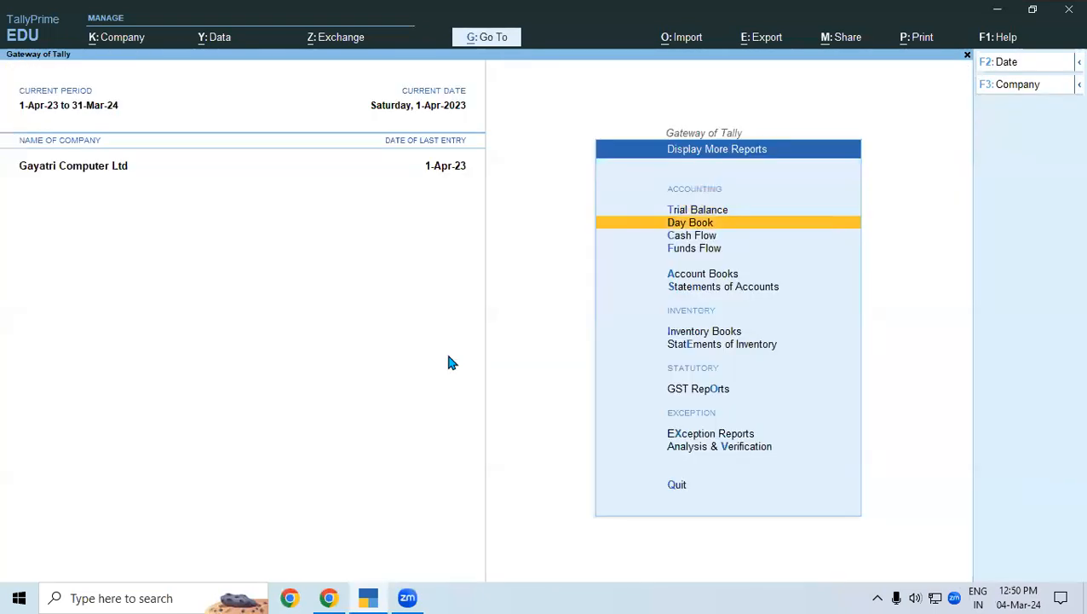
{"action": "key", "text": "Escape"}
{"action": "key", "text": "Escape"}
{"action": "key", "text": "Escape"}
Open the COMPUTER ledger for alteration and delete it.
{"action": "key", "text": "Down"}
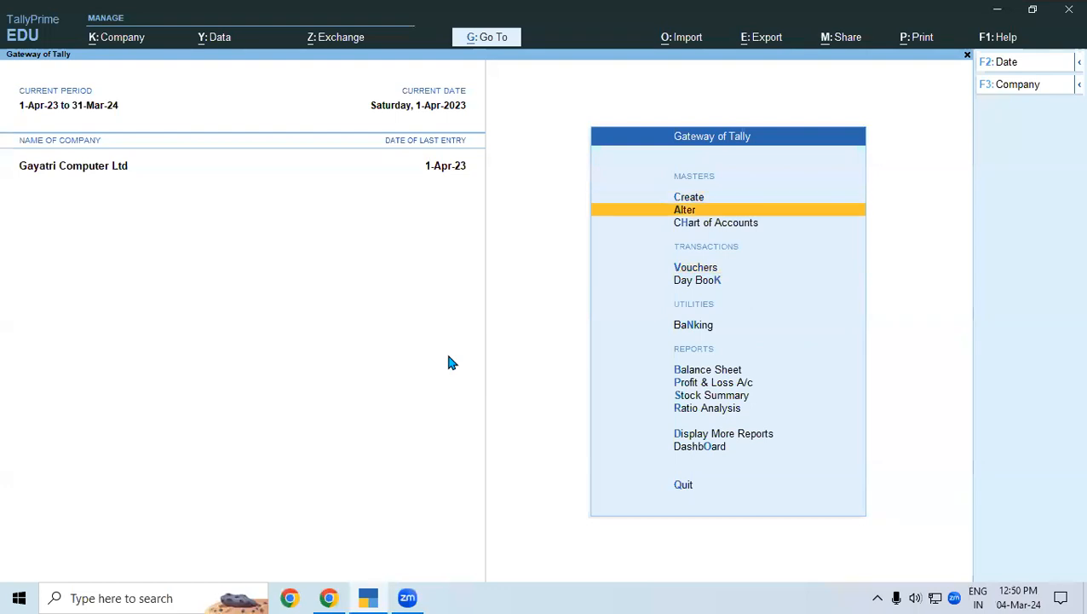
{"action": "key", "text": "Return"}
{"action": "key", "text": "Down"}
{"action": "key", "text": "Return"}
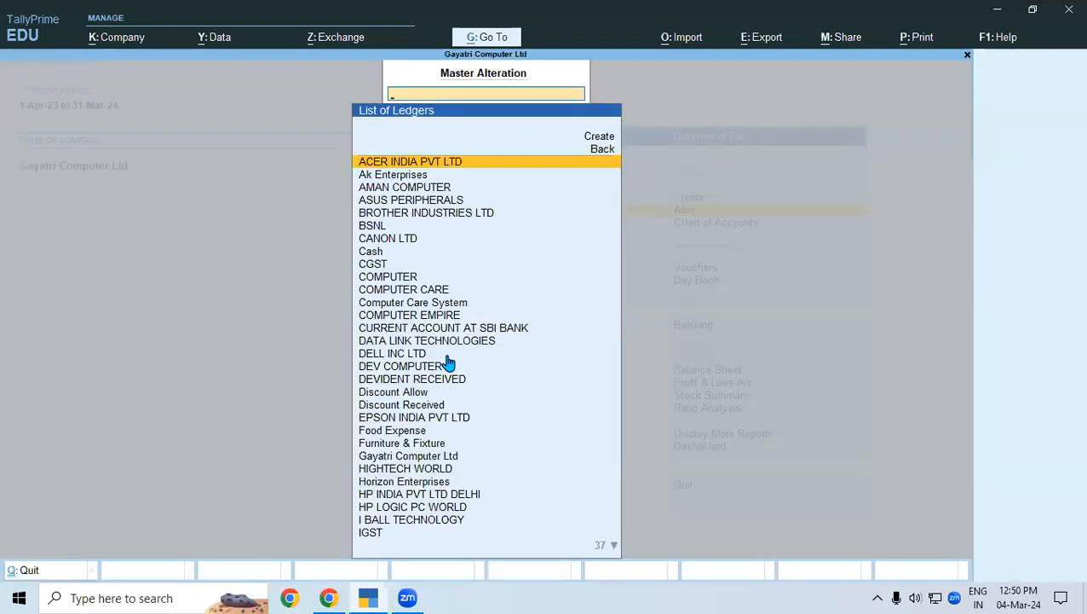
{"action": "type", "text": "COM"}
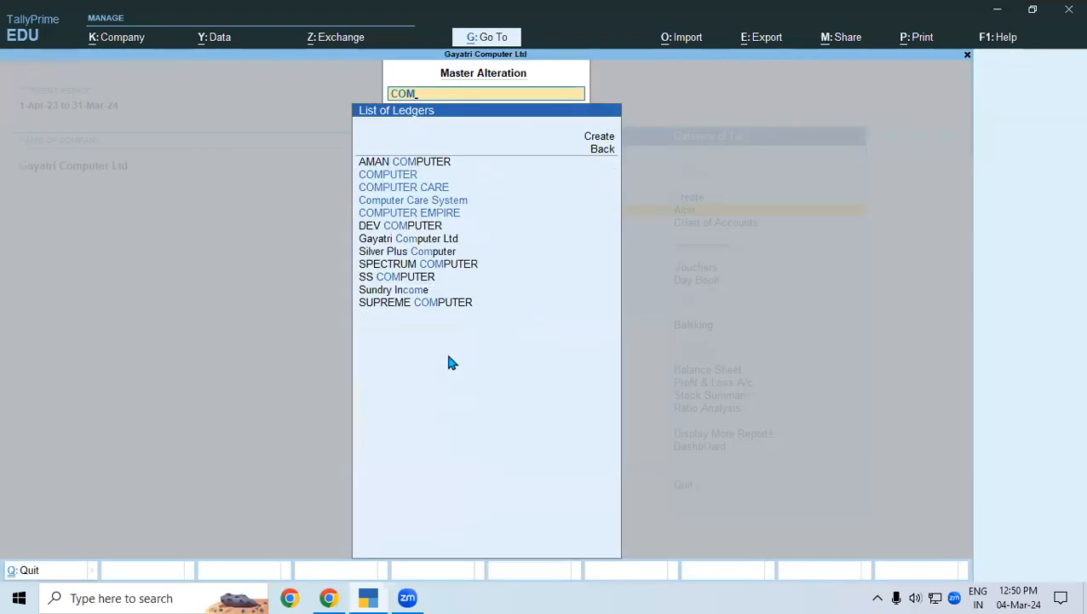
{"action": "key", "text": "Down"}
{"action": "key", "text": "Up"}
{"action": "key", "text": "Return"}
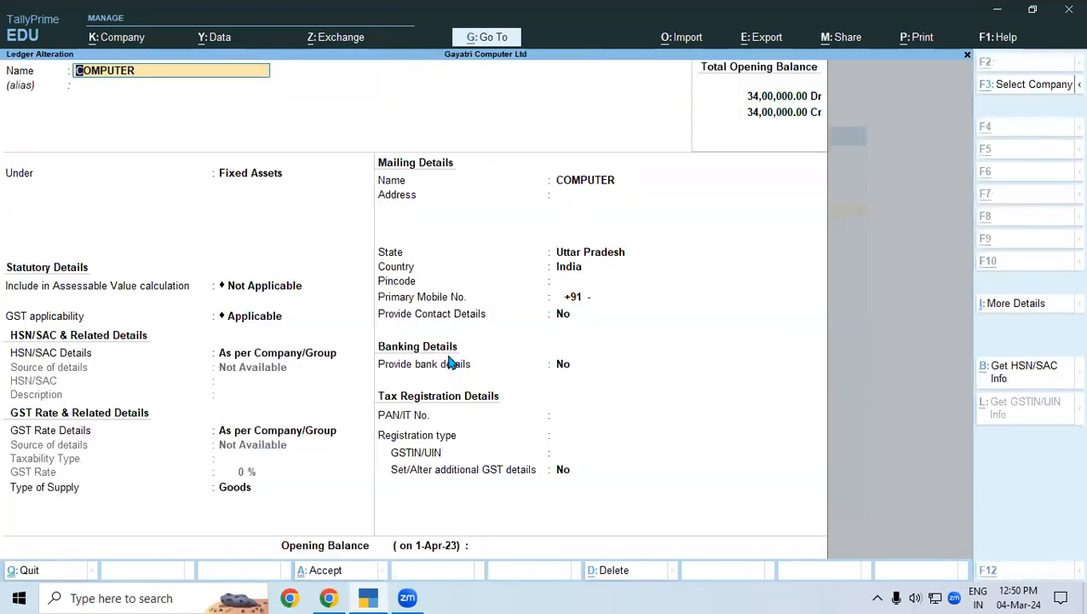
{"action": "key", "text": "alt+d"}
{"action": "key", "text": "y"}
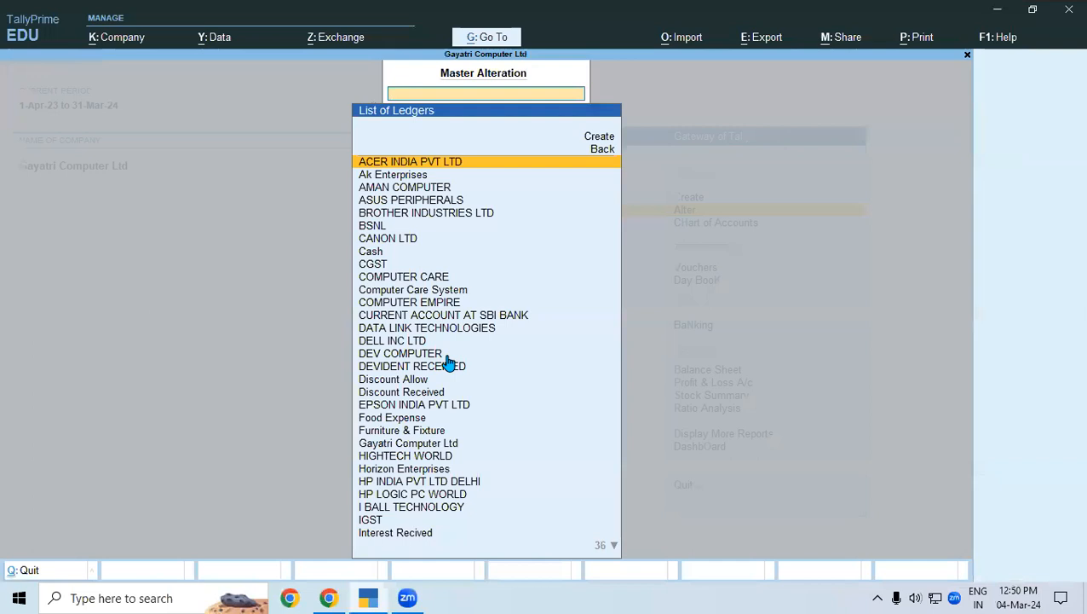
Check the fixed assets and creditors in the detailed Balance Sheet after the deletions.
{"action": "key", "text": "Escape"}
{"action": "key", "text": "Escape"}
{"action": "key", "text": "Up"}
{"action": "key", "text": "Down"}
{"action": "key", "text": "Down"}
{"action": "key", "text": "Down"}
{"action": "key", "text": "Down"}
{"action": "key", "text": "Down"}
{"action": "key", "text": "Down"}
{"action": "key", "text": "Down"}
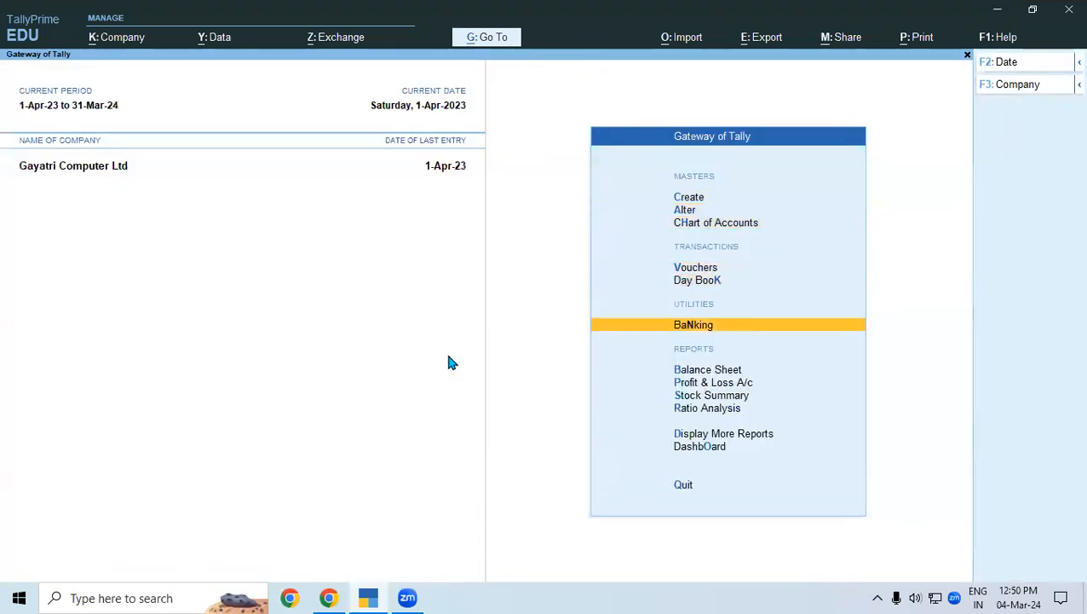
{"action": "key", "text": "Up"}
{"action": "key", "text": "Return"}
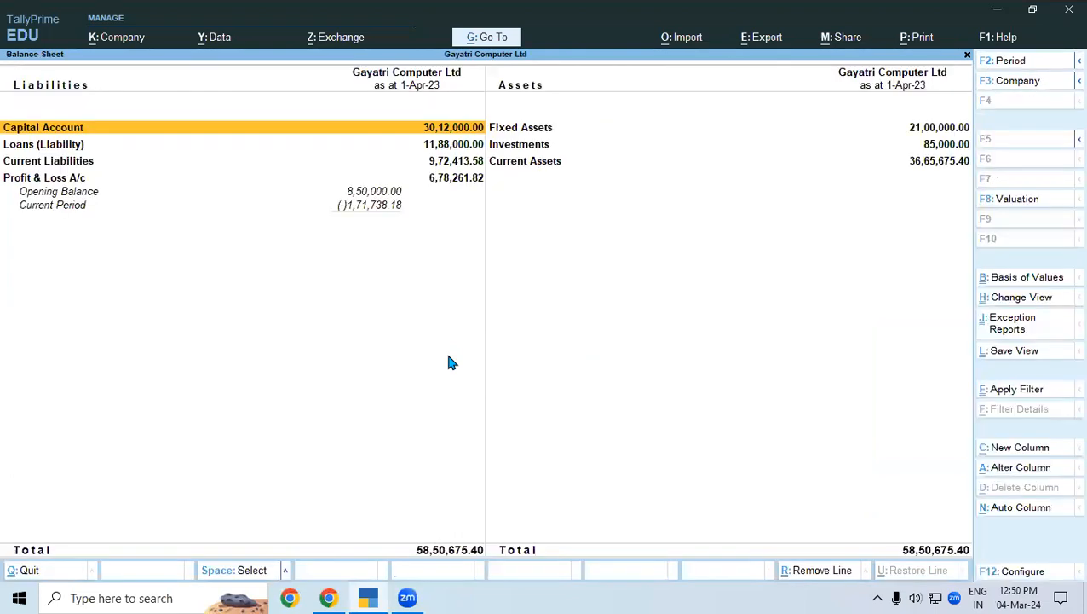
{"action": "key", "text": "alt+F5"}
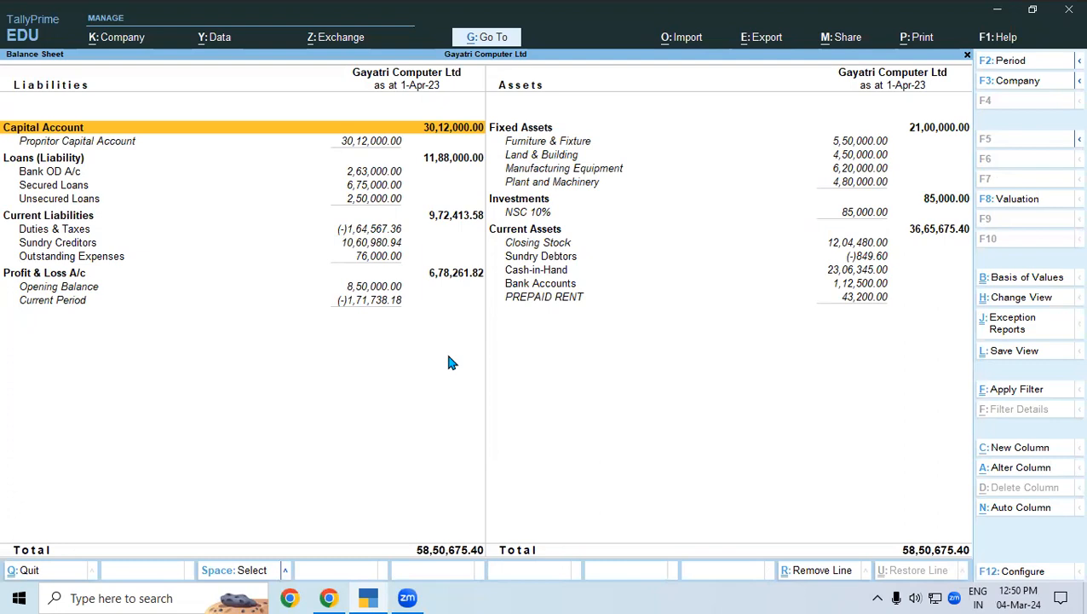
Start a Purchase voucher in As Voucher mode with supplier invoice number 55 and date 1-Apr-23.
{"action": "key", "text": "Escape"}
{"action": "key", "text": "Home"}
{"action": "key", "text": "v"}
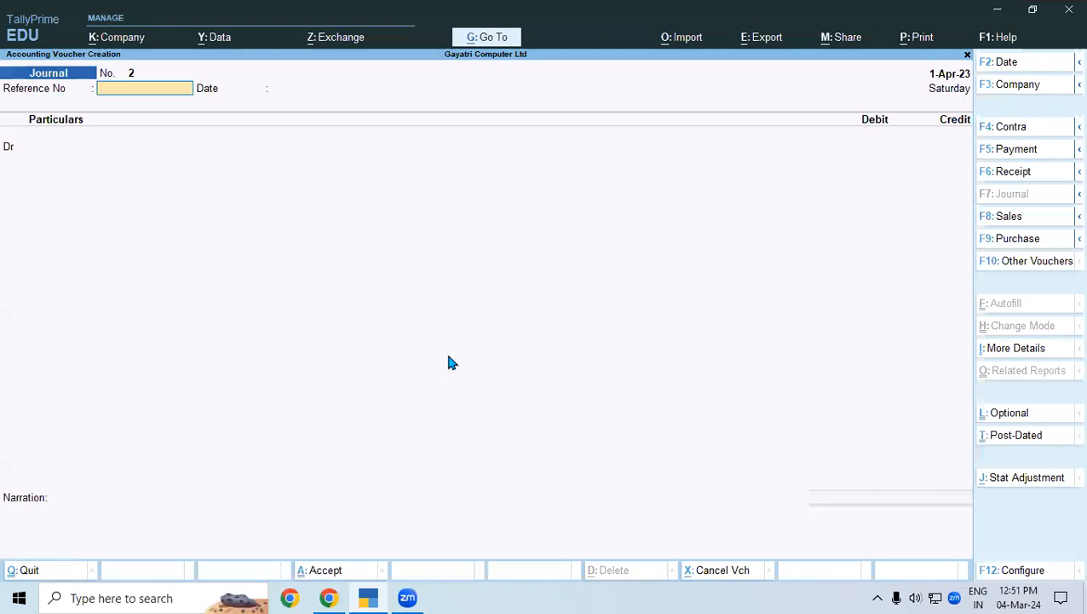
{"action": "key", "text": "F9"}
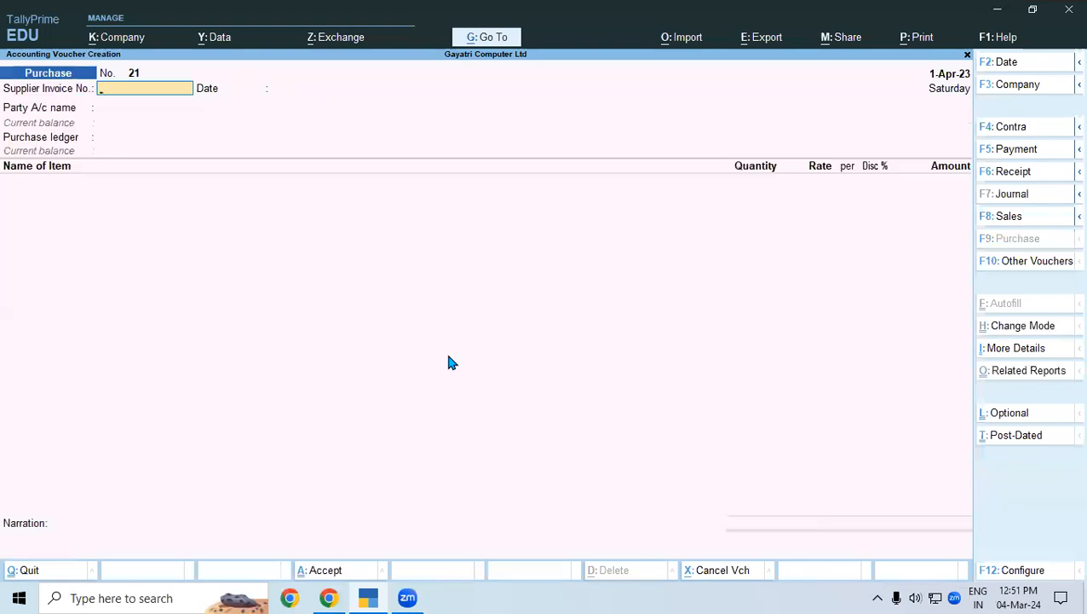
{"action": "key", "text": "ctrl+h"}
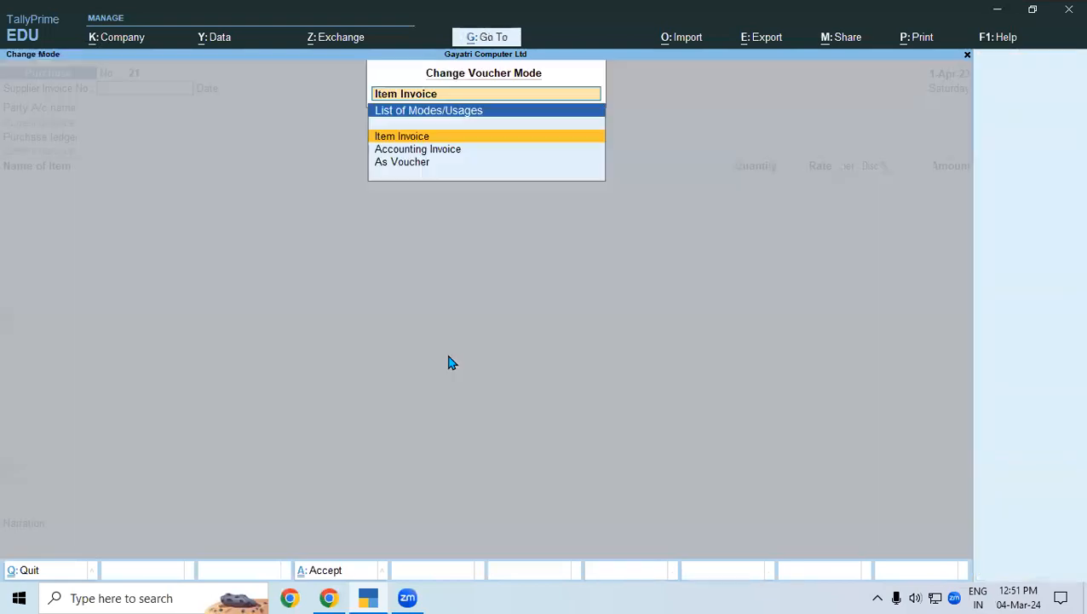
{"action": "key", "text": "Down"}
{"action": "key", "text": "Down"}
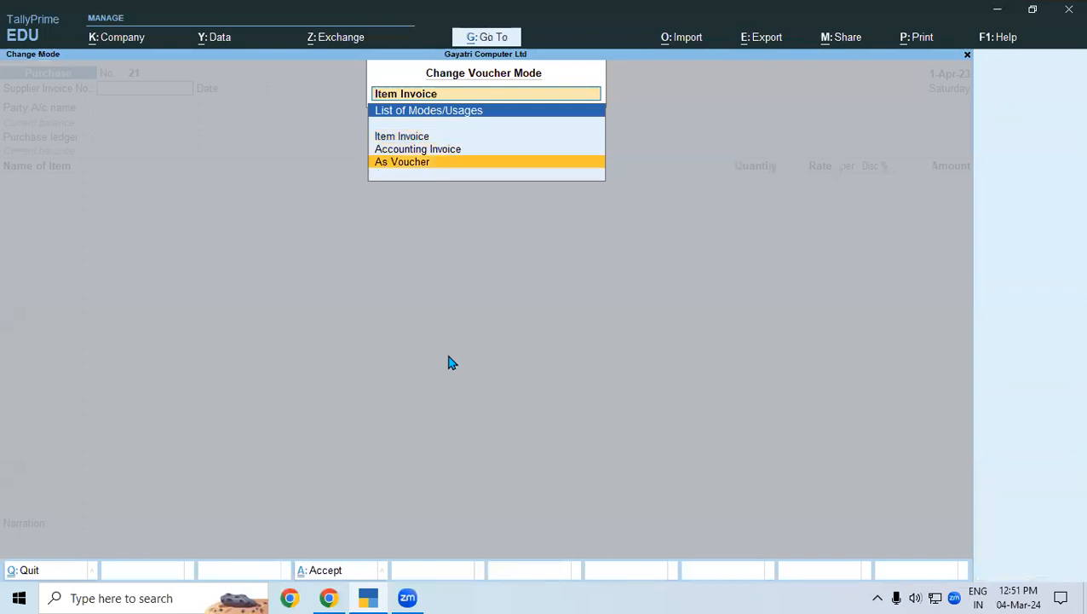
{"action": "key", "text": "Return"}
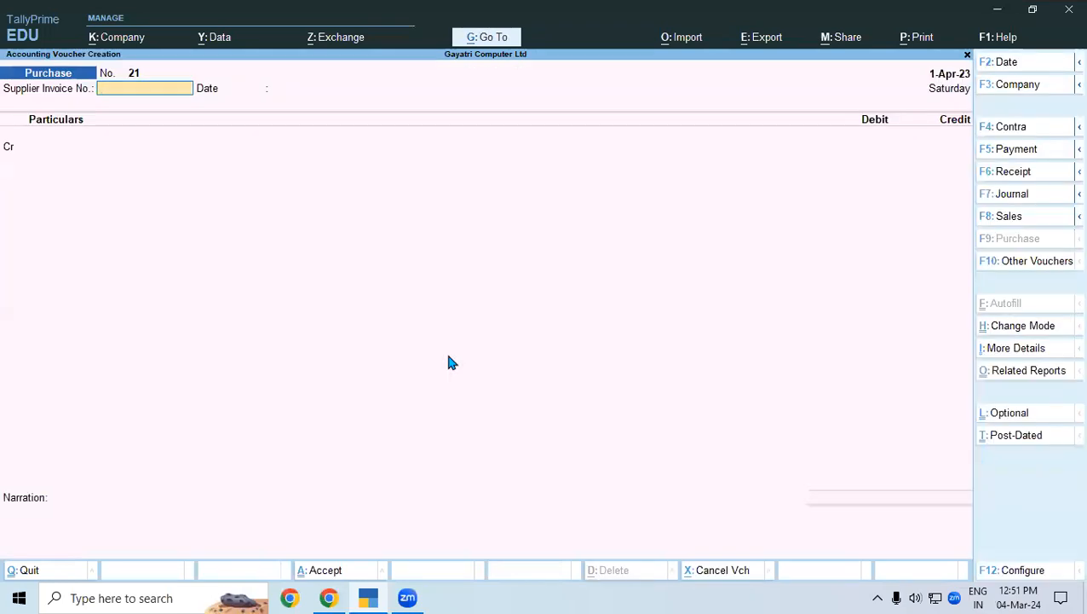
{"action": "type", "text": "55"}
{"action": "key", "text": "Return"}
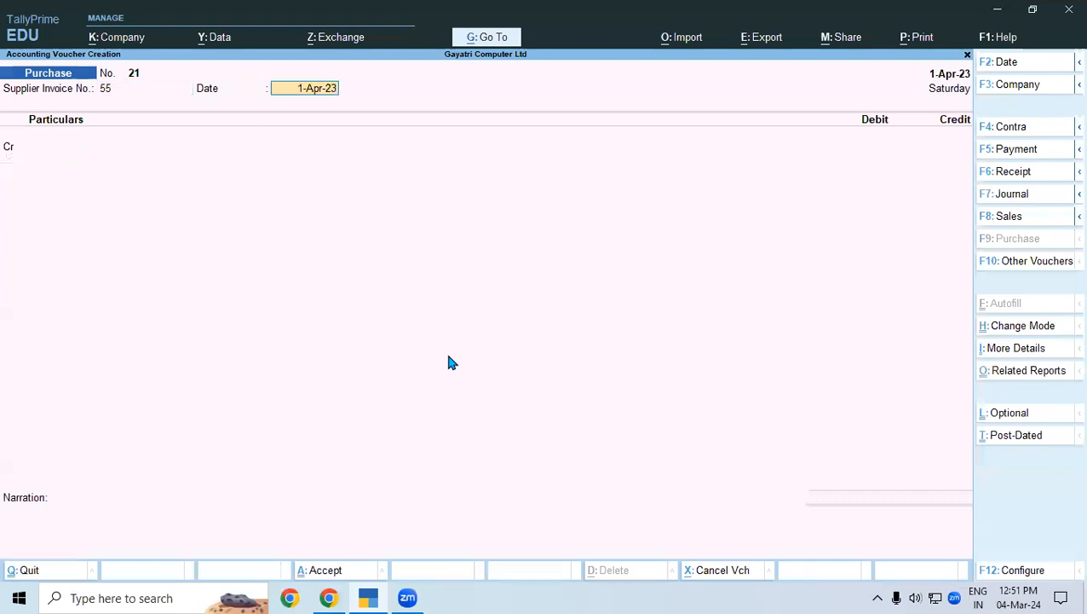
{"action": "key", "text": "Return"}
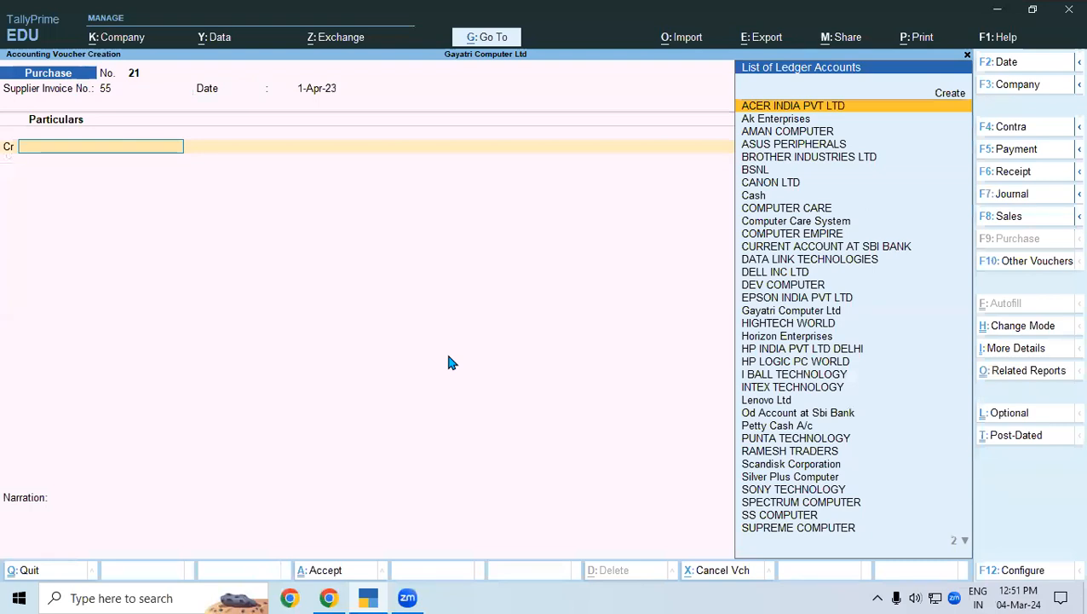
Credit Ak Enterprises with 30000, accepting its receipt and party details without changes.
{"action": "type", "text": "AK"}
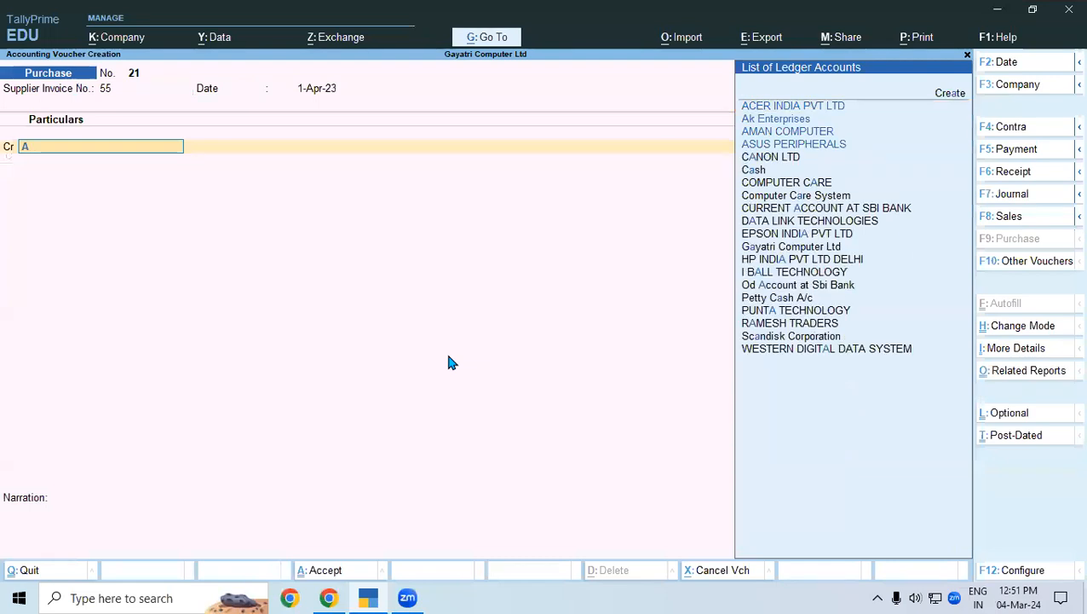
{"action": "key", "text": "Return"}
{"action": "key", "text": "Return"}
{"action": "key", "text": "Return"}
{"action": "key", "text": "Return"}
{"action": "key", "text": "Return"}
{"action": "key", "text": "Return"}
{"action": "key", "text": "Return"}
{"action": "key", "text": "Return"}
{"action": "key", "text": "Return"}
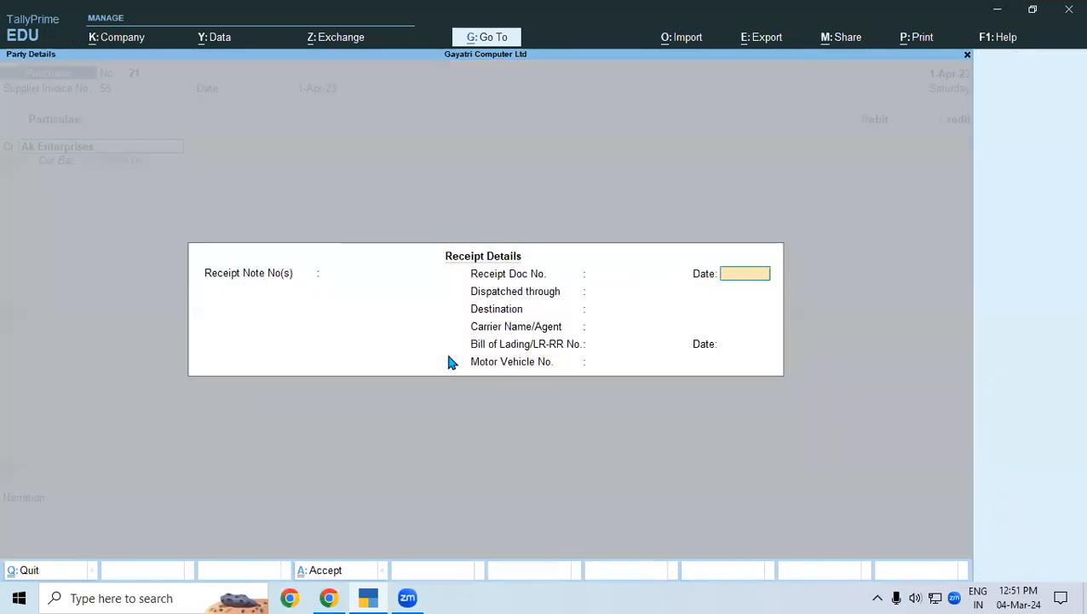
{"action": "key", "text": "Return"}
{"action": "key", "text": "Return"}
{"action": "key", "text": "Return"}
{"action": "key", "text": "Return"}
{"action": "key", "text": "Return"}
{"action": "key", "text": "Return"}
{"action": "key", "text": "Return"}
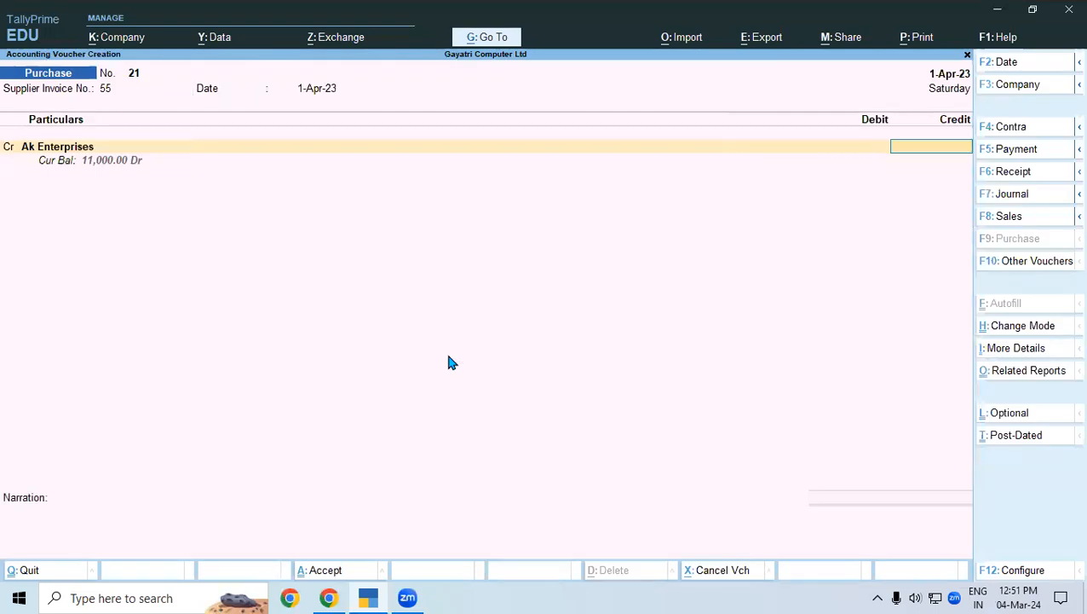
{"action": "type", "text": "300000"}
{"action": "key", "text": "Return"}
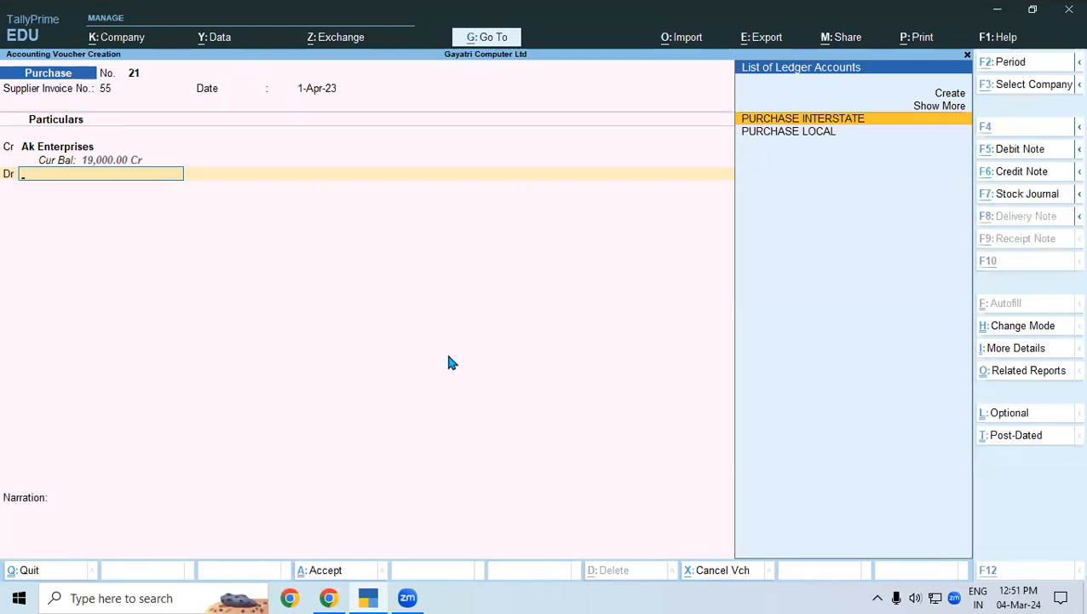
Create a COMPUTER ledger under Fixed Assets for the debit line, accept the 30000 debit, and save the purchase voucher.
{"action": "key", "text": "alt+c"}
{"action": "type", "text": "C"}
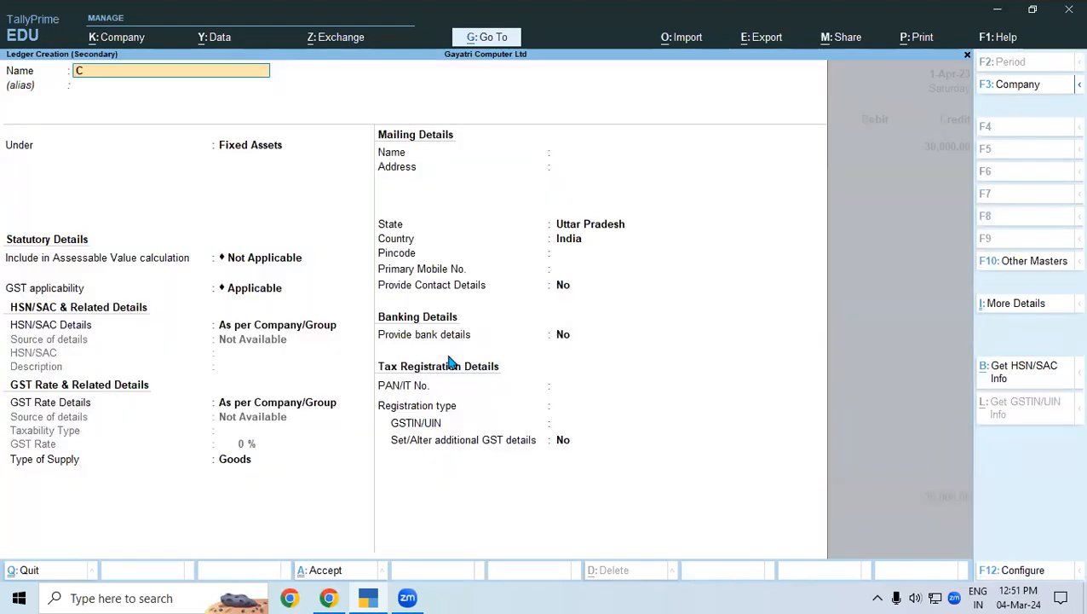
{"action": "type", "text": "OMPUTER"}
{"action": "key", "text": "Return"}
{"action": "key", "text": "Return"}
{"action": "key", "text": "Return"}
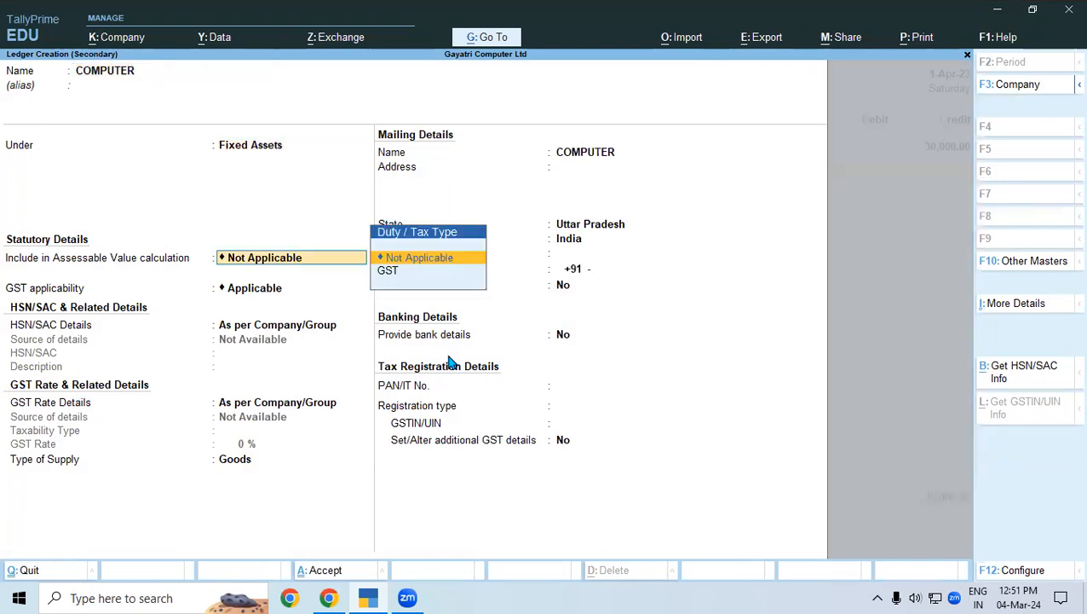
{"action": "key", "text": "ctrl+a"}
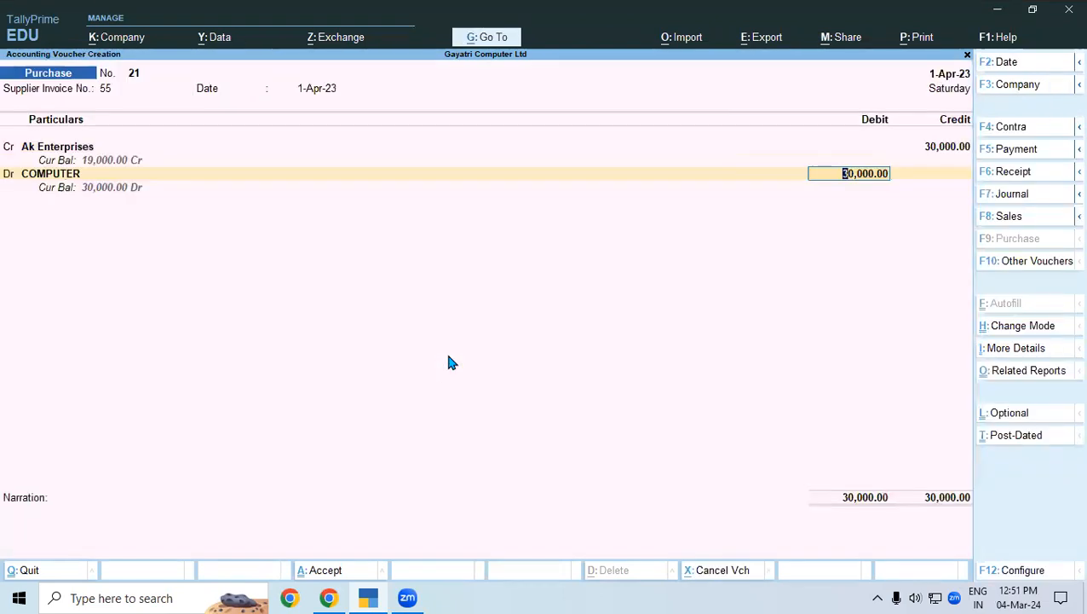
{"action": "key", "text": "ctrl"}
{"action": "key", "text": "ctrl+a"}
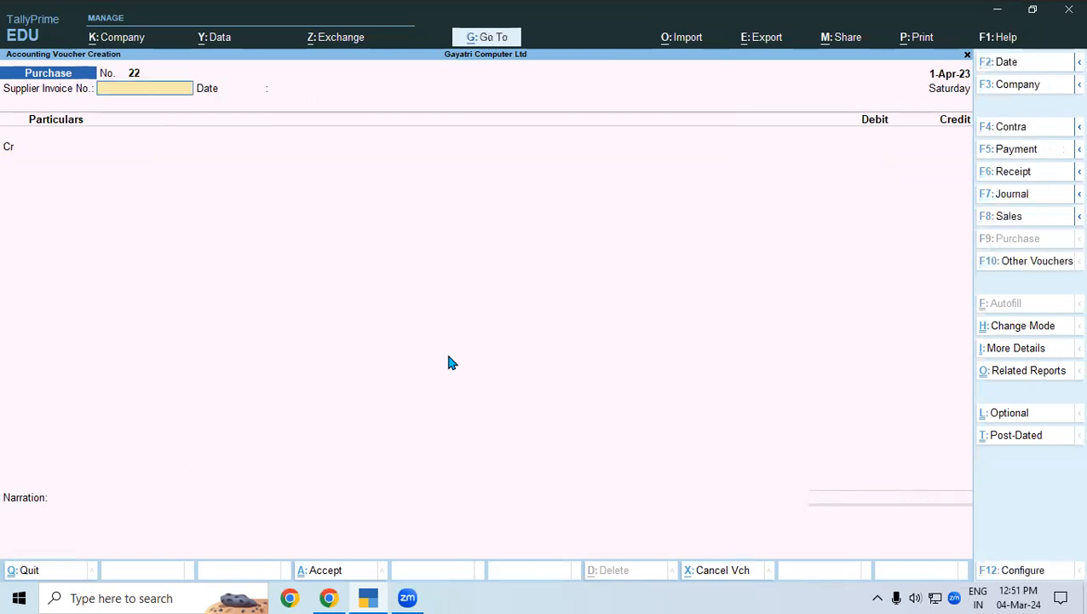
Review the detailed Balance Sheet for the computer purchase, and consult the course document's asset purchase example in Chrome before returning to TallyPrime.
{"action": "key", "text": "Escape"}
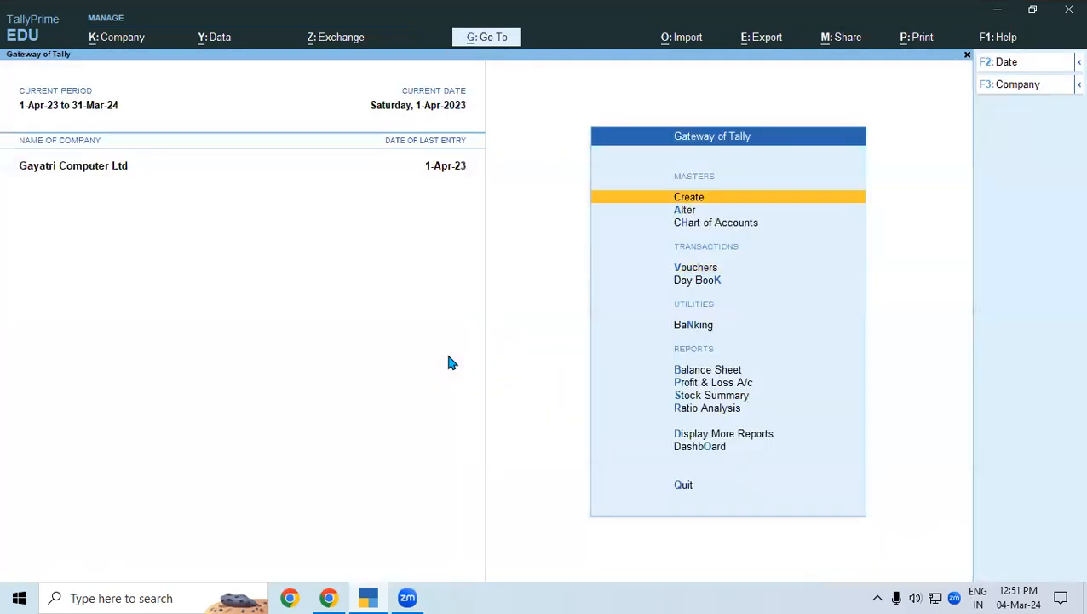
{"action": "key", "text": "b"}
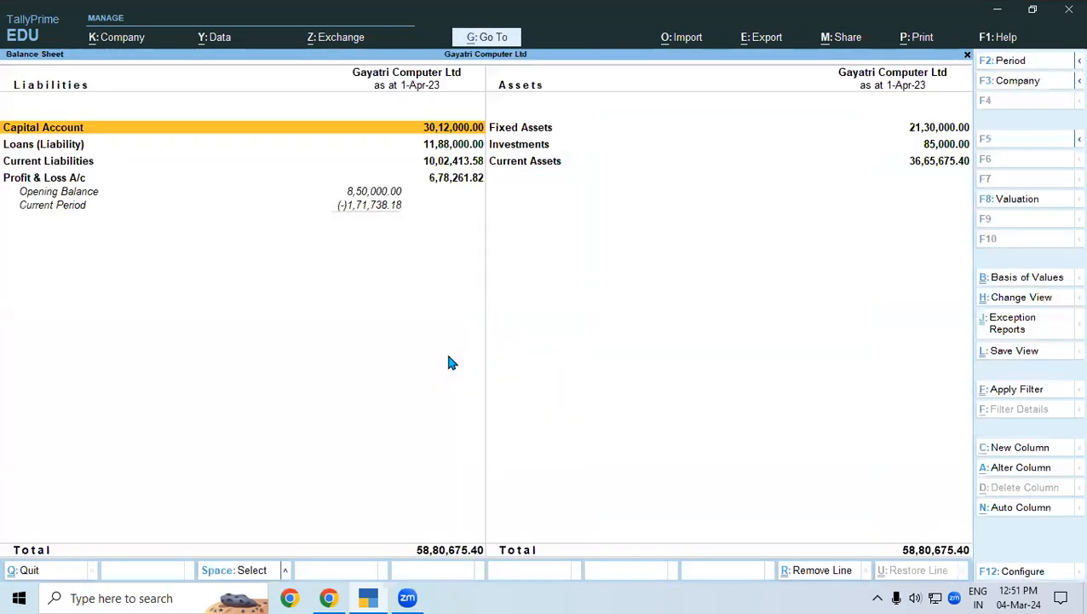
{"action": "key", "text": "alt+F5"}
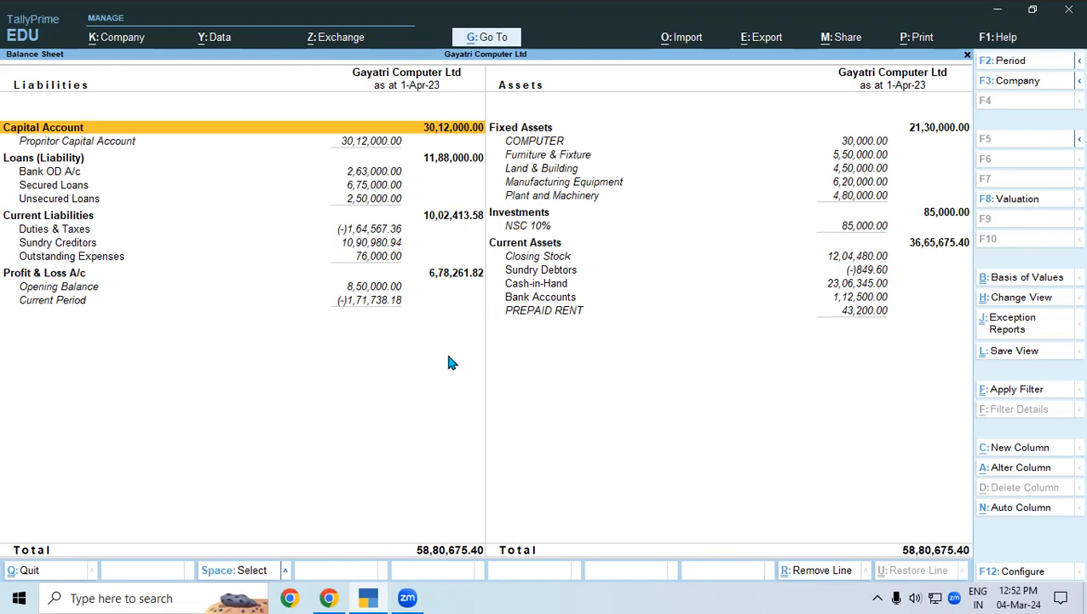
{"action": "left_click", "coordinate": [329, 597]}
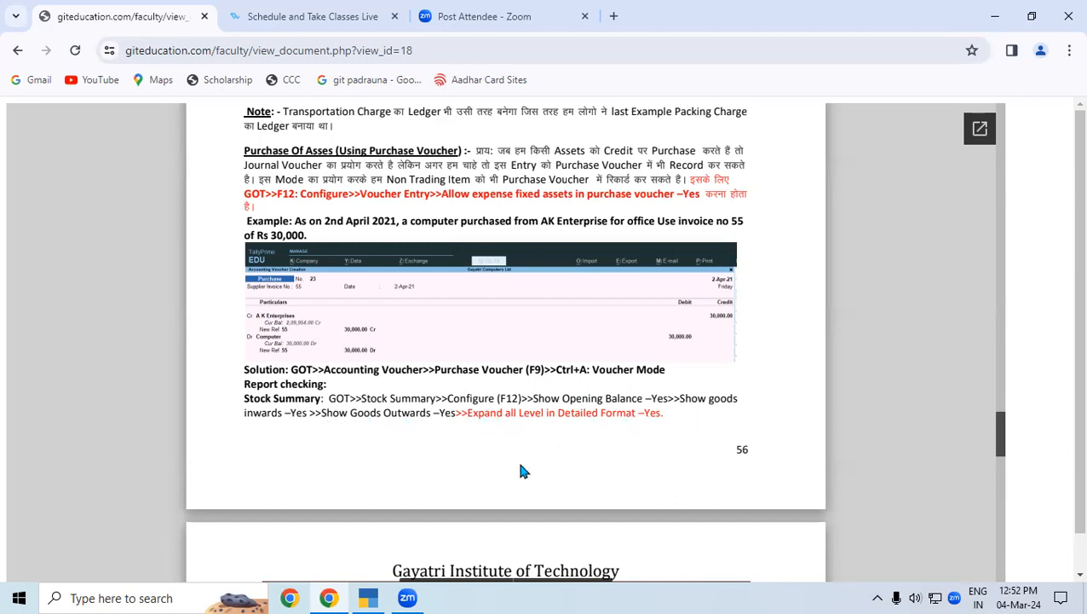
{"action": "left_click", "coordinate": [366, 597]}
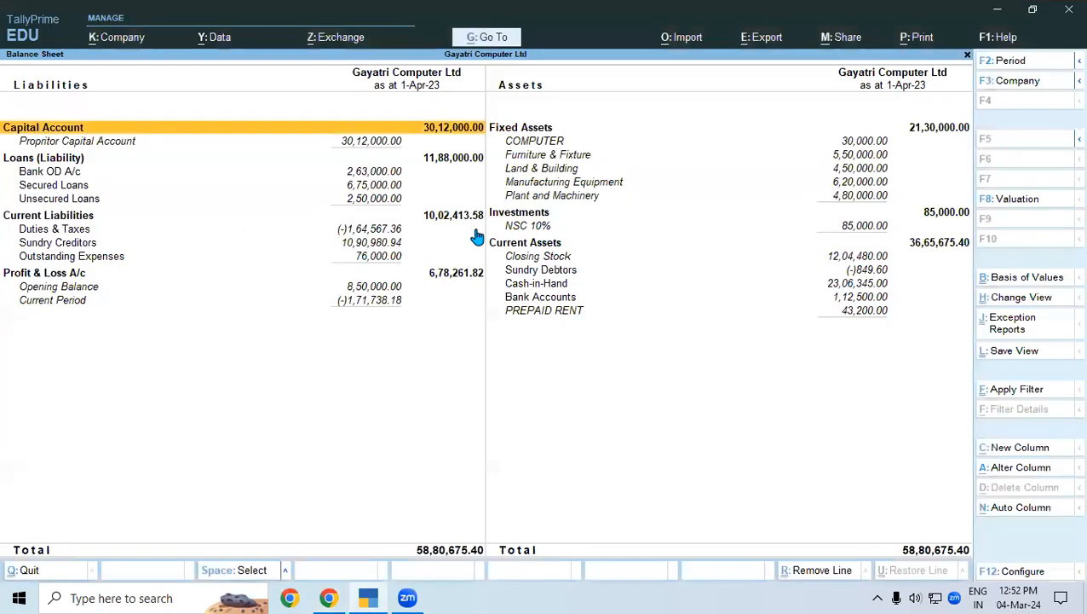
Leave the Balance Sheet and open the Stock Summary report from the Gateway of Tally.
{"action": "key", "text": "Escape"}
{"action": "key", "text": "Escape"}
{"action": "key", "text": "Escape"}
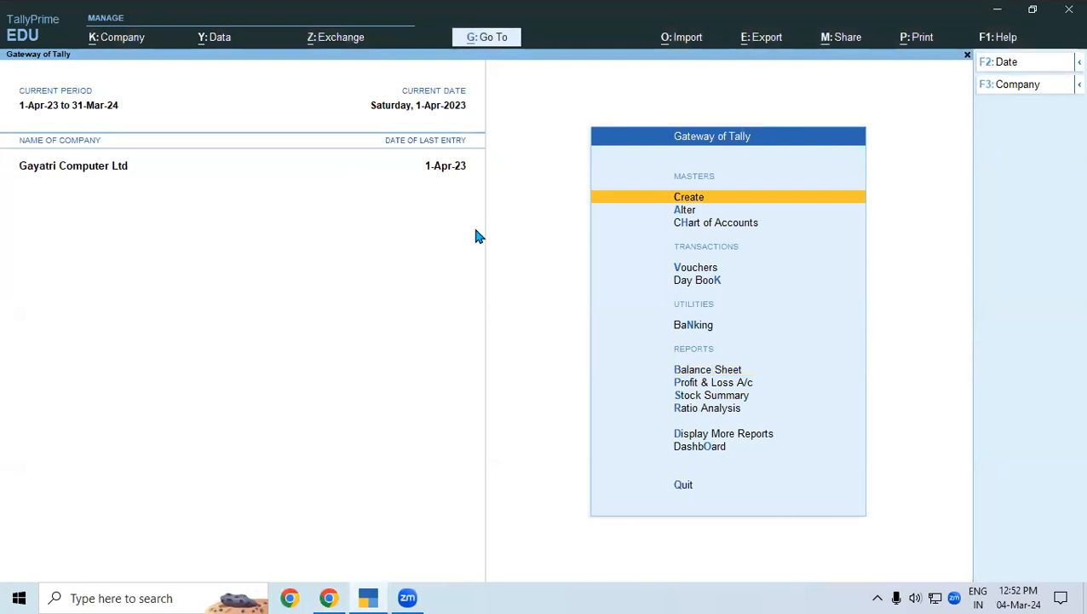
{"action": "key", "text": "Down"}
{"action": "key", "text": "Down"}
{"action": "key", "text": "Down"}
{"action": "key", "text": "Down"}
{"action": "key", "text": "Down"}
{"action": "key", "text": "Down"}
{"action": "key", "text": "Down"}
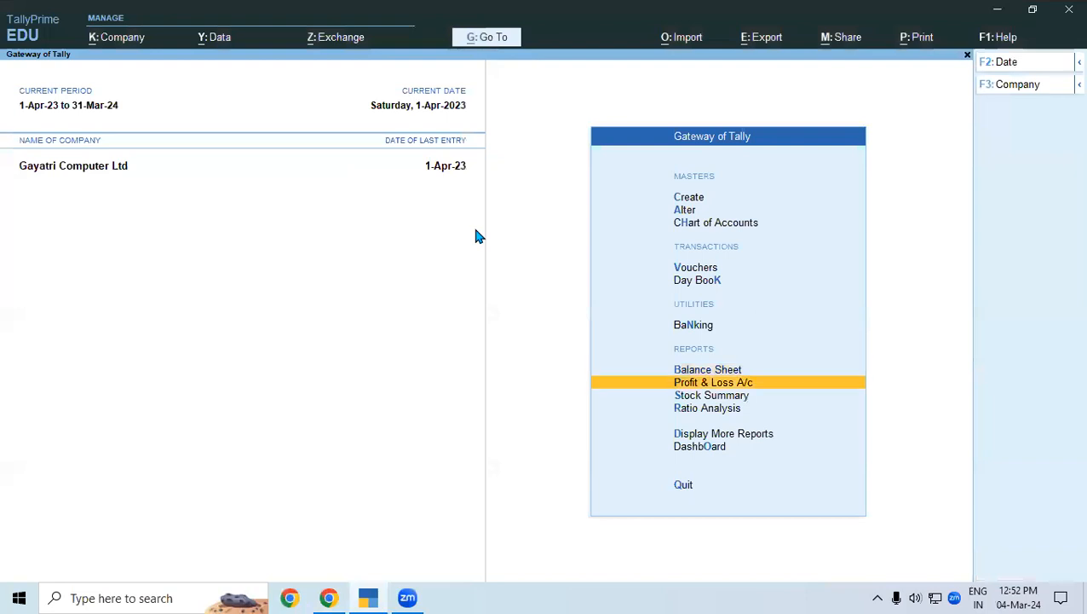
{"action": "key", "text": "Down"}
{"action": "key", "text": "Return"}
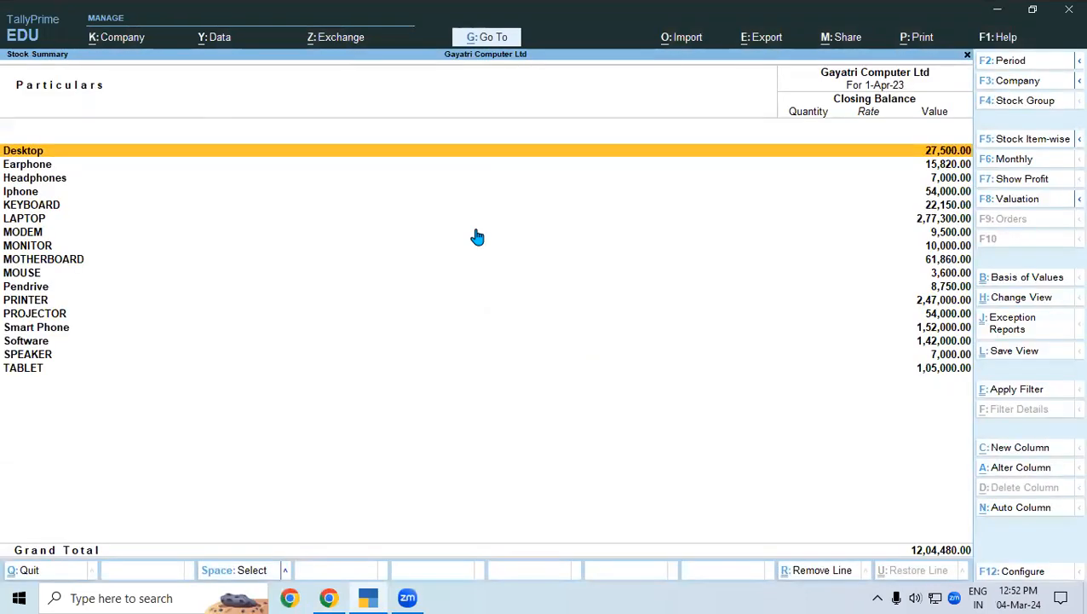
Configure the Stock Summary to show the opening balance, goods inwards and goods outwards.
{"action": "key", "text": "F12"}
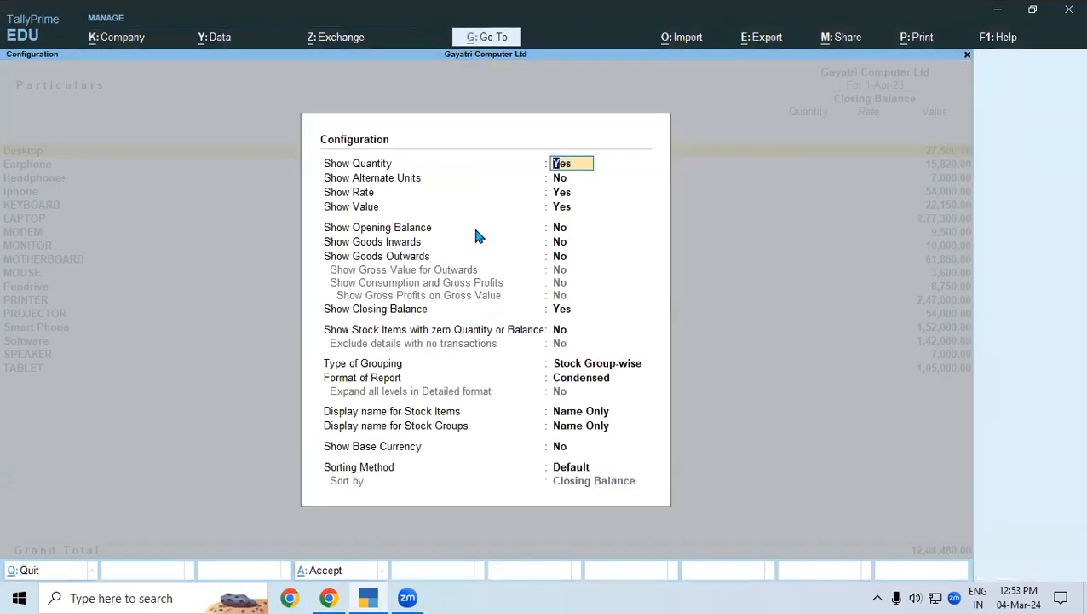
{"action": "key", "text": "Return"}
{"action": "key", "text": "Return"}
{"action": "key", "text": "Return"}
{"action": "key", "text": "Return"}
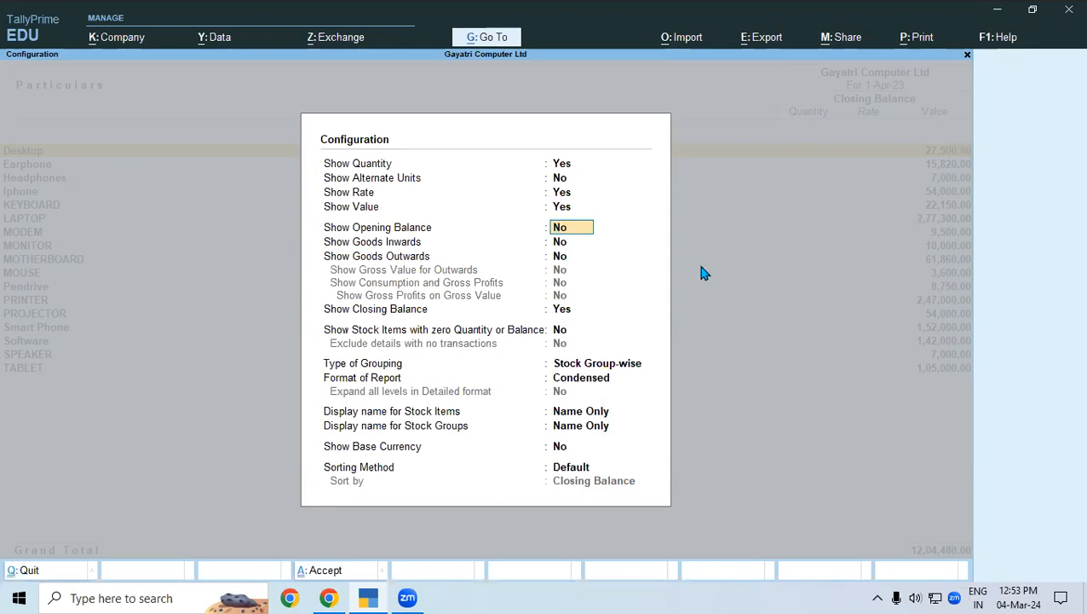
{"action": "key", "text": "y"}
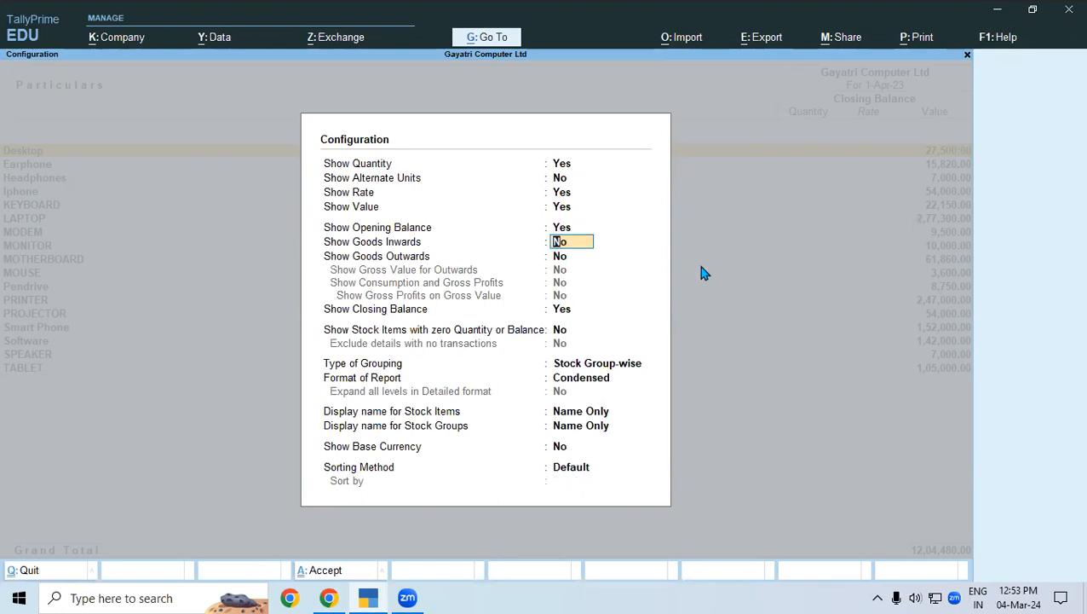
{"action": "key", "text": "y"}
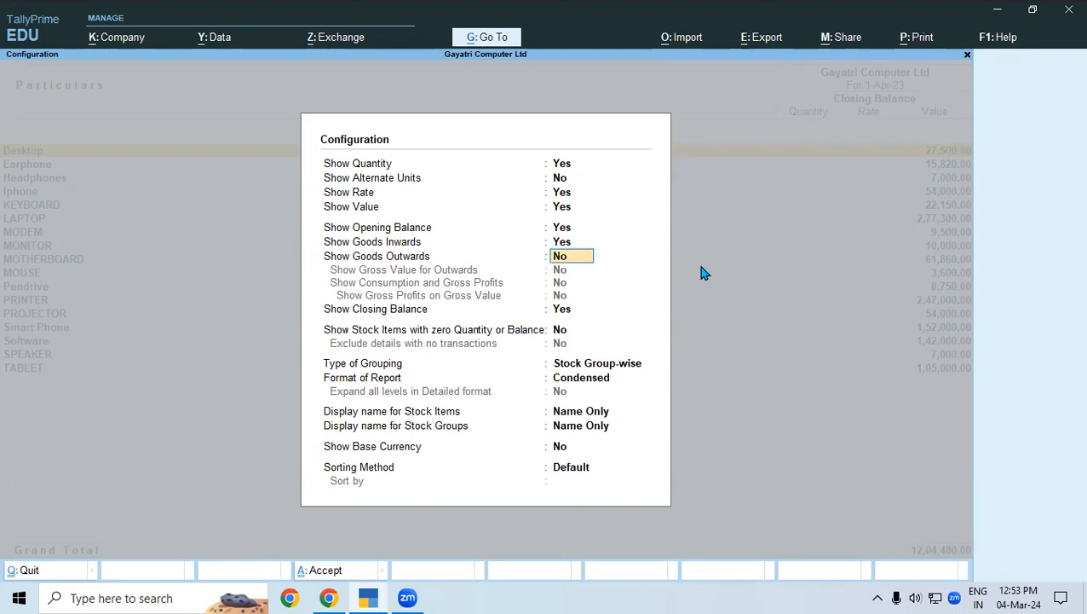
{"action": "key", "text": "y"}
{"action": "key", "text": "Return"}
{"action": "key", "text": "Return"}
{"action": "key", "text": "Return"}
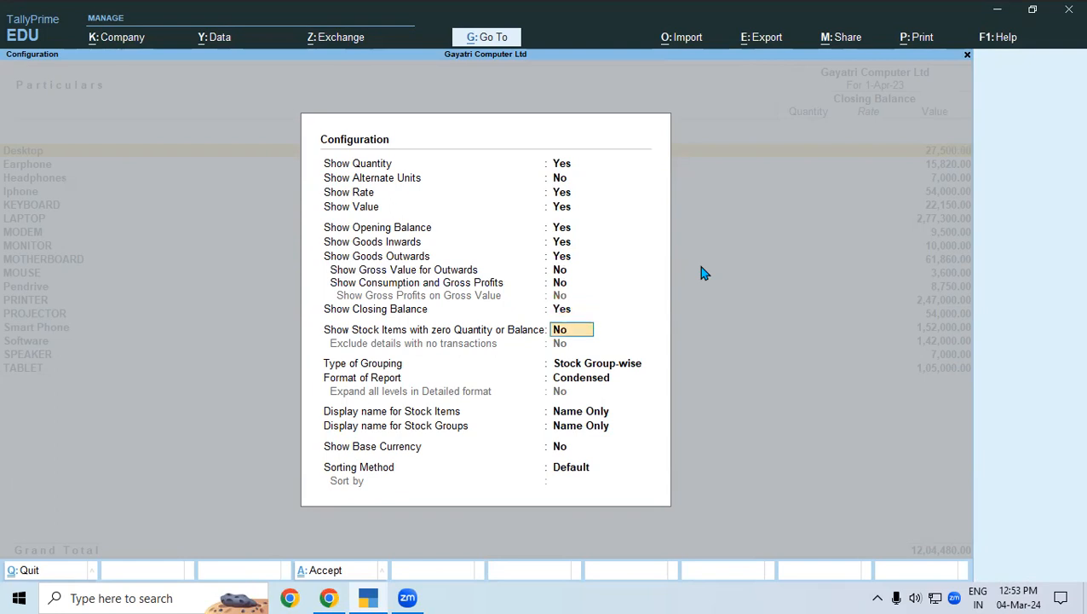
Set the report grouping to Stock Item-wise and the format to Detailed with all levels expanded, and accept the configuration.
{"action": "key", "text": "Return"}
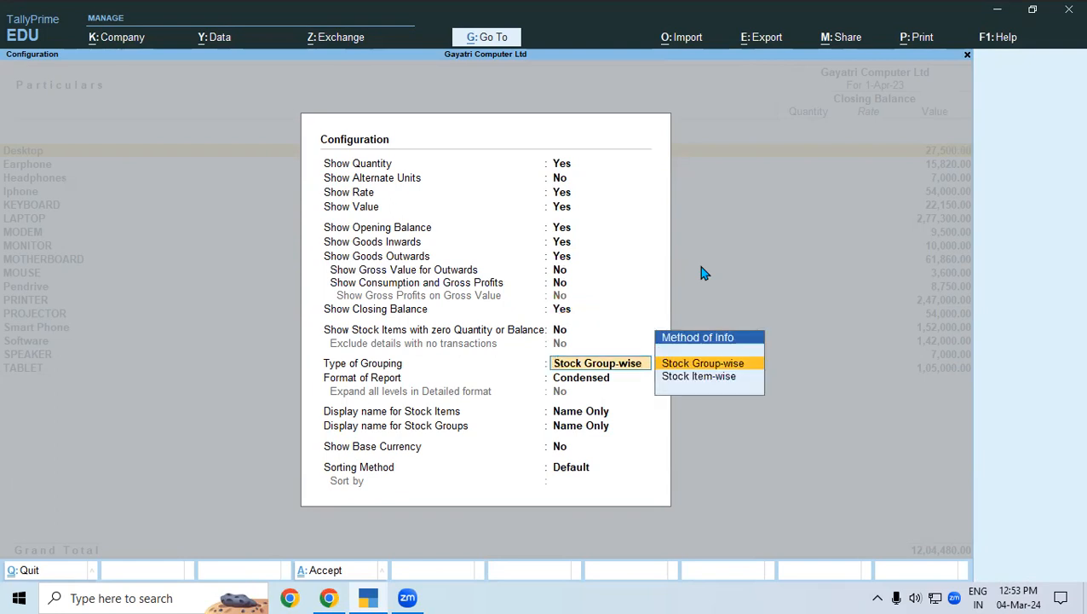
{"action": "key", "text": "Down"}
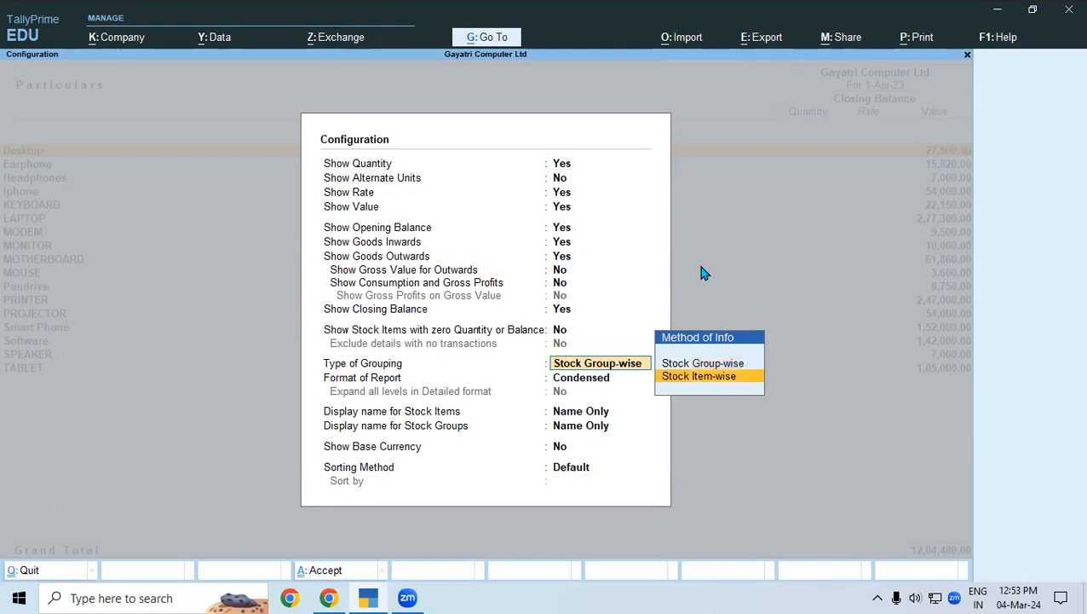
{"action": "key", "text": "Return"}
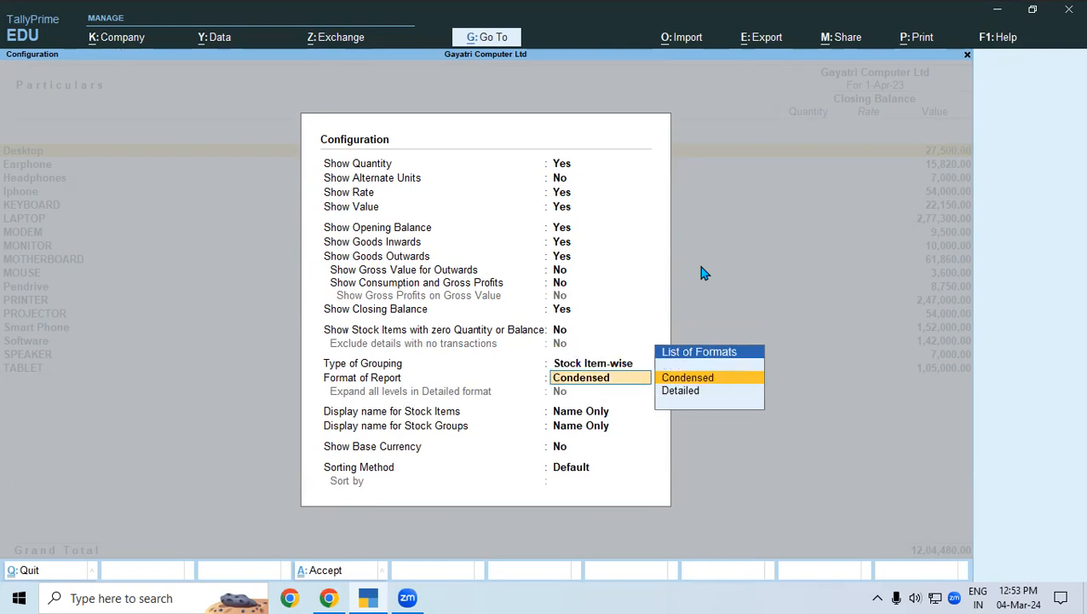
{"action": "key", "text": "Down"}
{"action": "key", "text": "Return"}
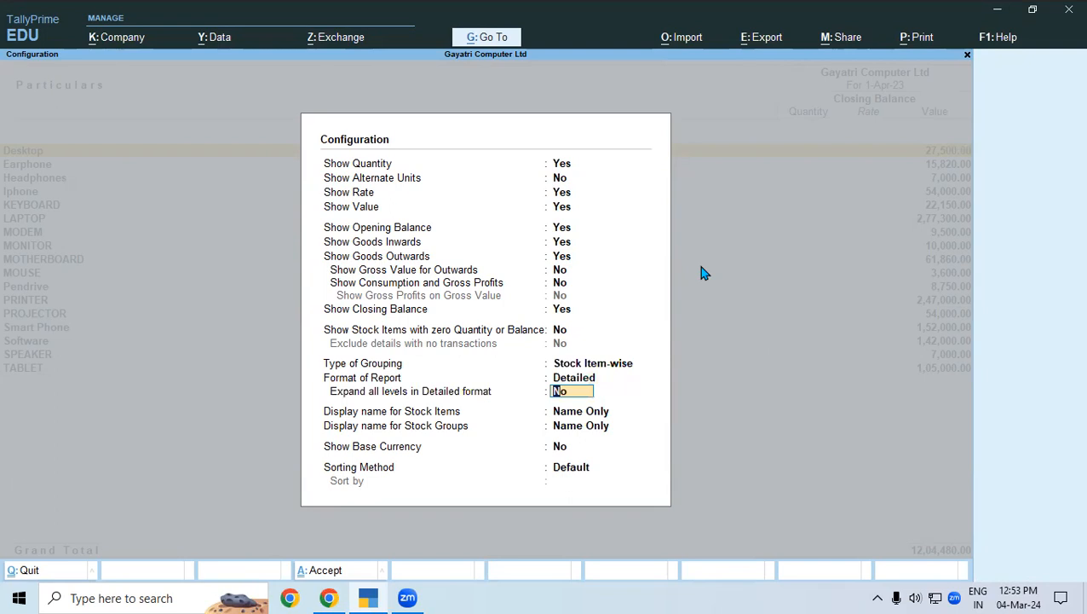
{"action": "type", "text": "Y"}
{"action": "key", "text": "Return"}
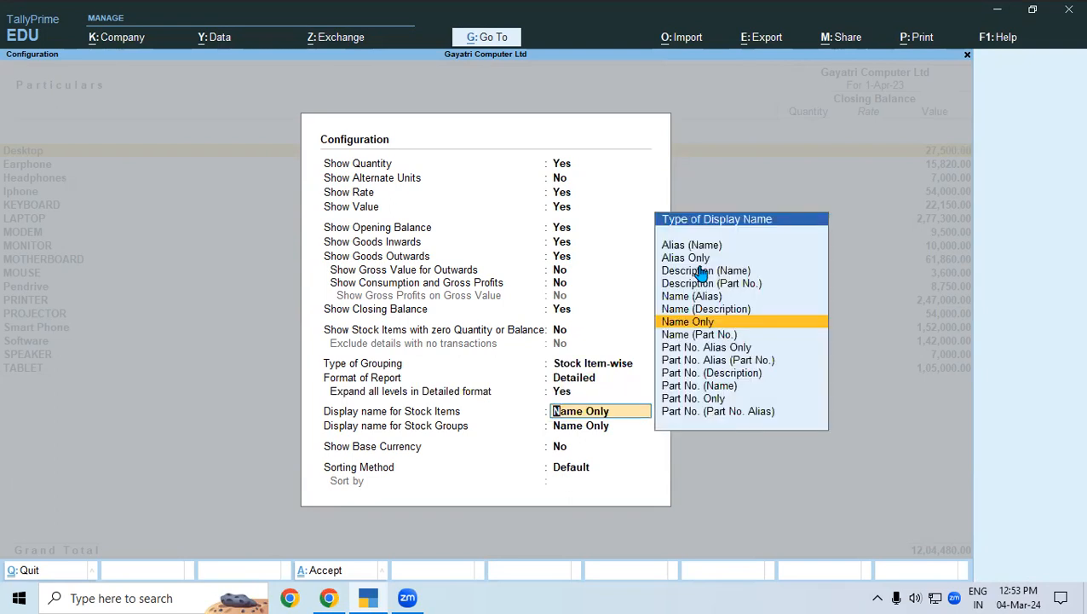
{"action": "key", "text": "Return"}
{"action": "key", "text": "Return"}
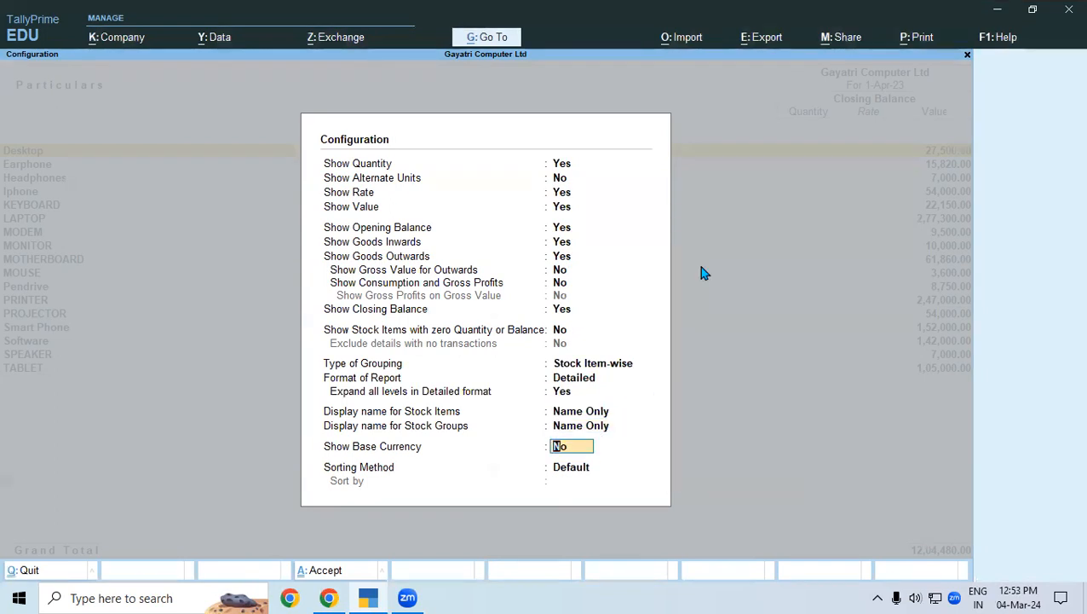
{"action": "key", "text": "ctrl+a"}
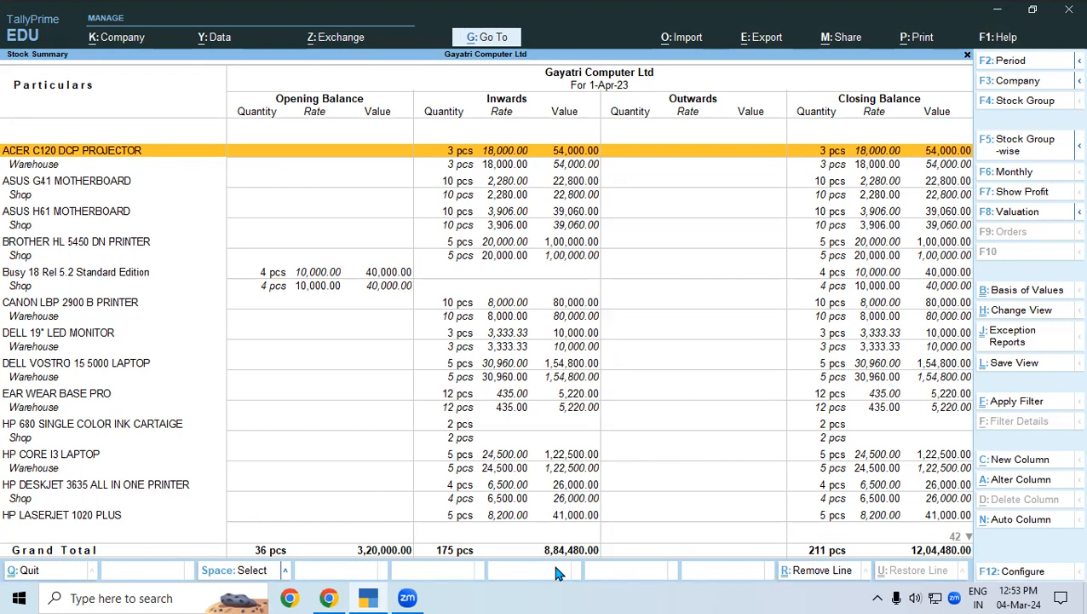
Close the configured Stock Summary and reopen it from the Gateway of Tally.
{"action": "key", "text": "Escape"}
{"action": "key", "text": "Escape"}
{"action": "key", "text": "Escape"}
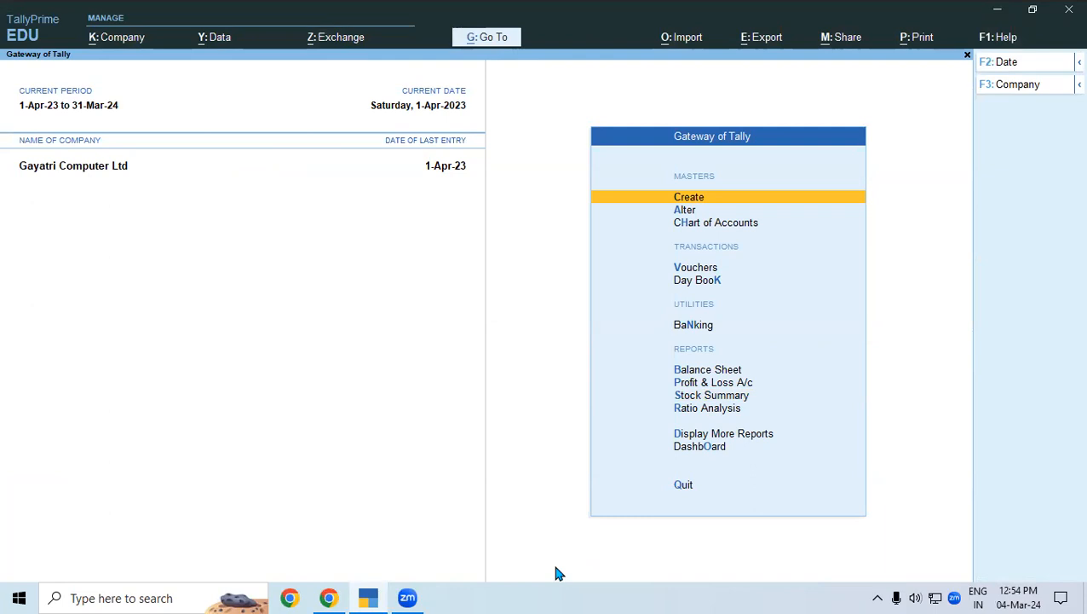
{"action": "key", "text": "Down"}
{"action": "key", "text": "Down"}
{"action": "key", "text": "Down"}
{"action": "key", "text": "Down"}
{"action": "key", "text": "Down"}
{"action": "key", "text": "Down"}
{"action": "key", "text": "Down"}
{"action": "key", "text": "Down"}
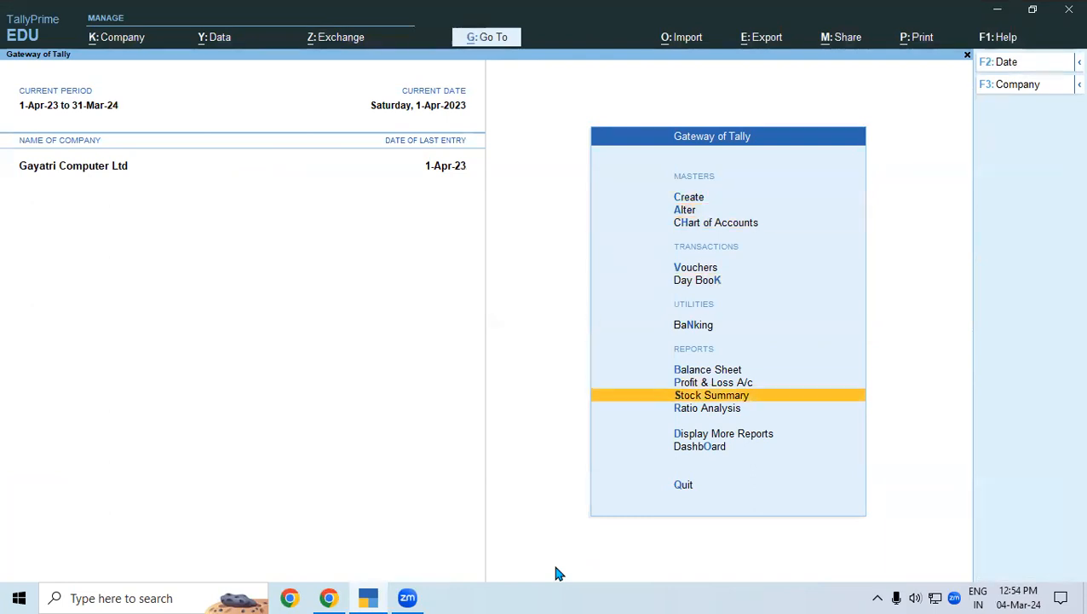
{"action": "key", "text": "Up"}
{"action": "key", "text": "Down"}
{"action": "key", "text": "Return"}
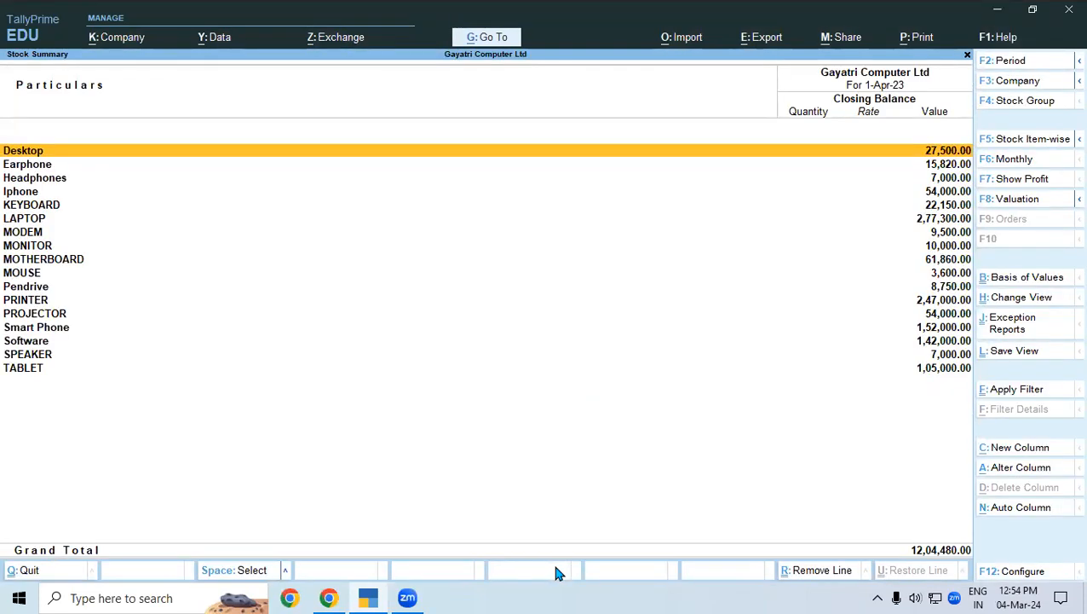
Turn on Show Opening Balance, Show Goods Inwards and Show Goods Outwards in the reopened Stock Summary's configuration.
{"action": "key", "text": "F12"}
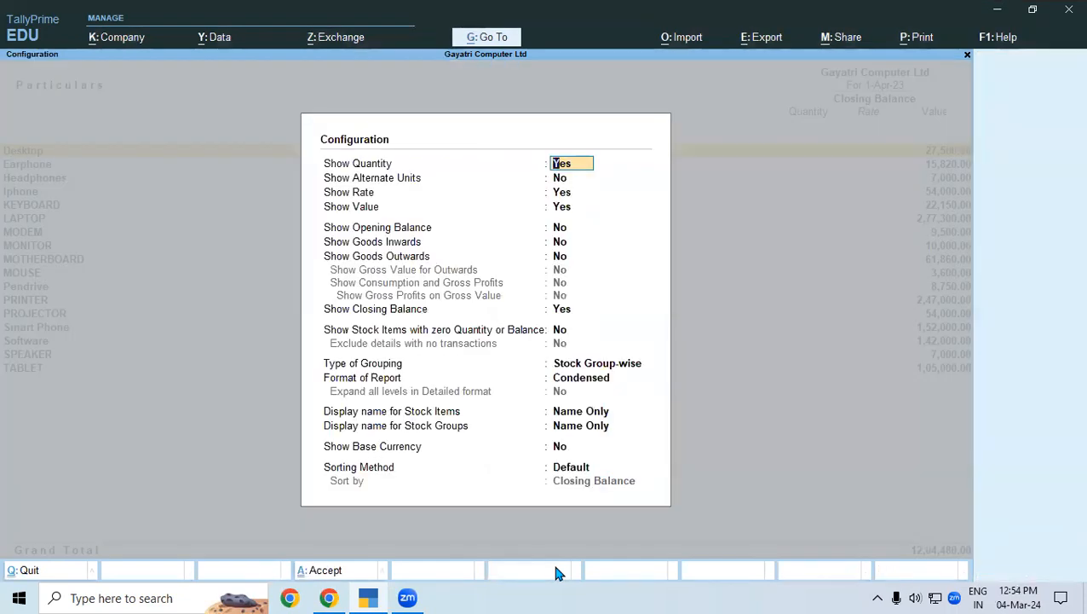
{"action": "key", "text": "Down"}
{"action": "key", "text": "Down"}
{"action": "key", "text": "Down"}
{"action": "key", "text": "Down"}
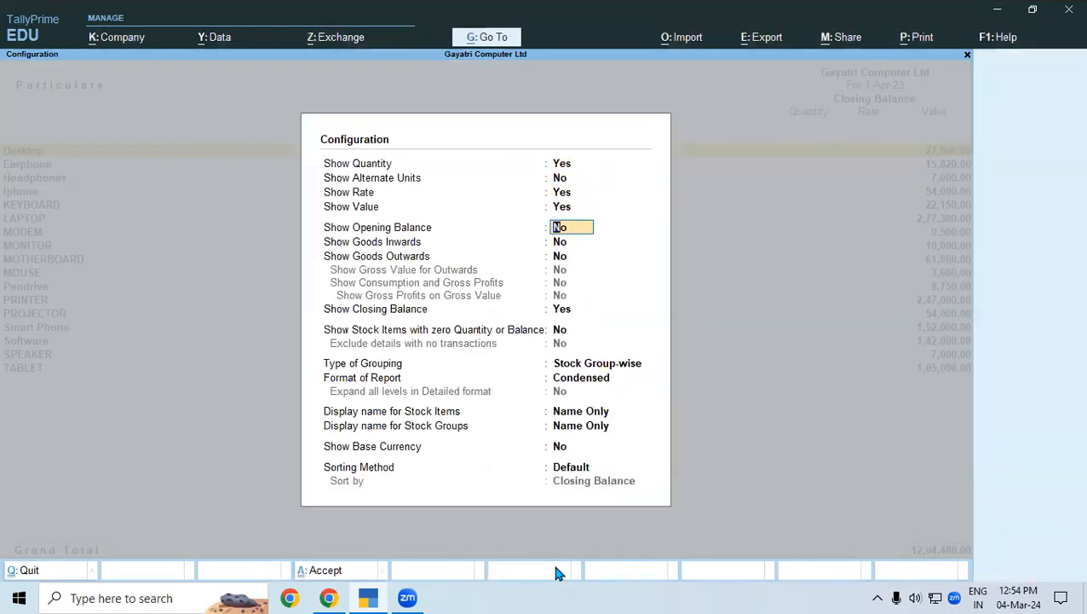
{"action": "type", "text": "Y"}
{"action": "key", "text": "Return"}
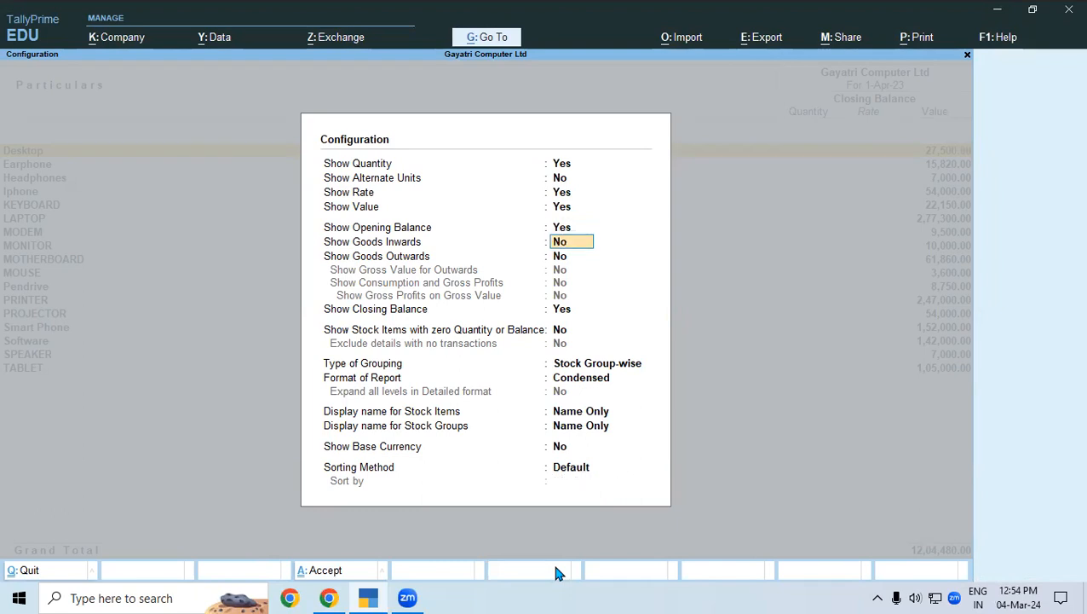
{"action": "type", "text": "Y"}
{"action": "key", "text": "Return"}
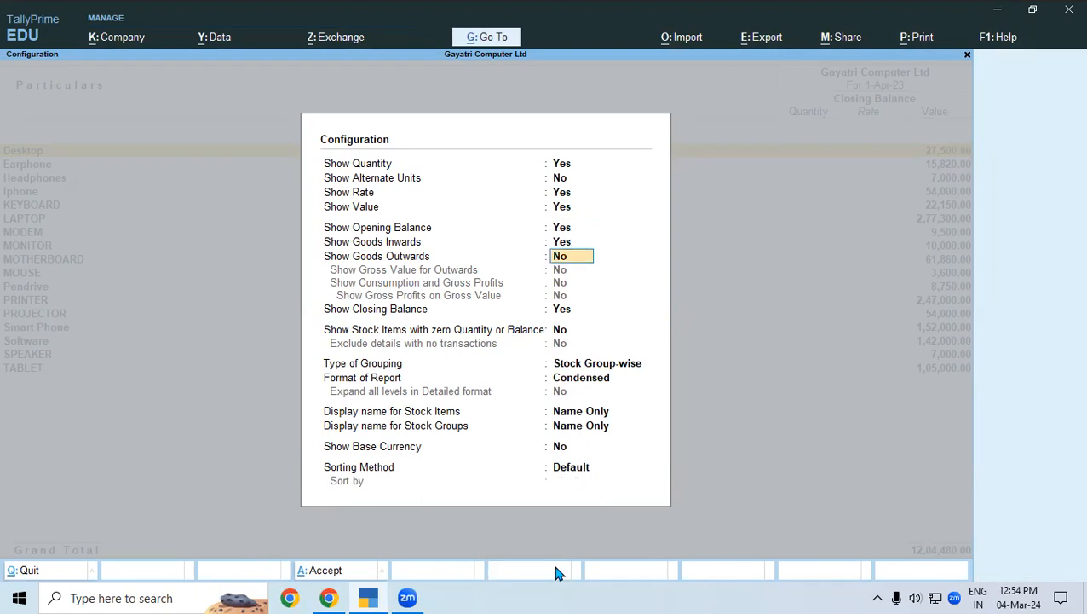
{"action": "type", "text": "Y"}
{"action": "key", "text": "Return"}
{"action": "key", "text": "Return"}
{"action": "key", "text": "Return"}
{"action": "key", "text": "Return"}
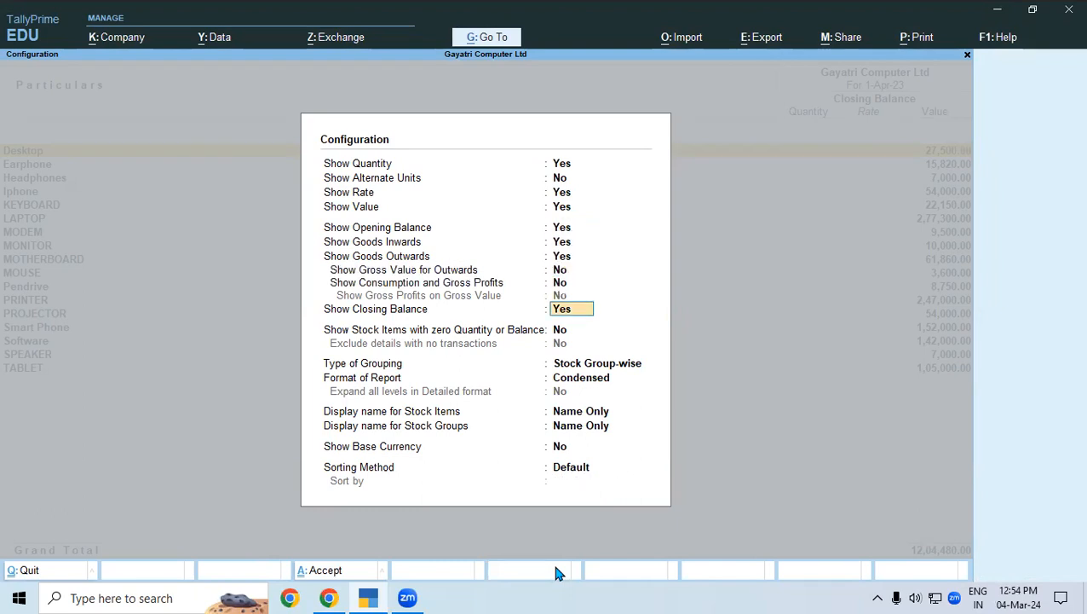
Choose Stock Item-wise grouping and the Detailed format, expand all levels, and apply the configuration to the Stock Summary.
{"action": "key", "text": "Return"}
{"action": "key", "text": "Down"}
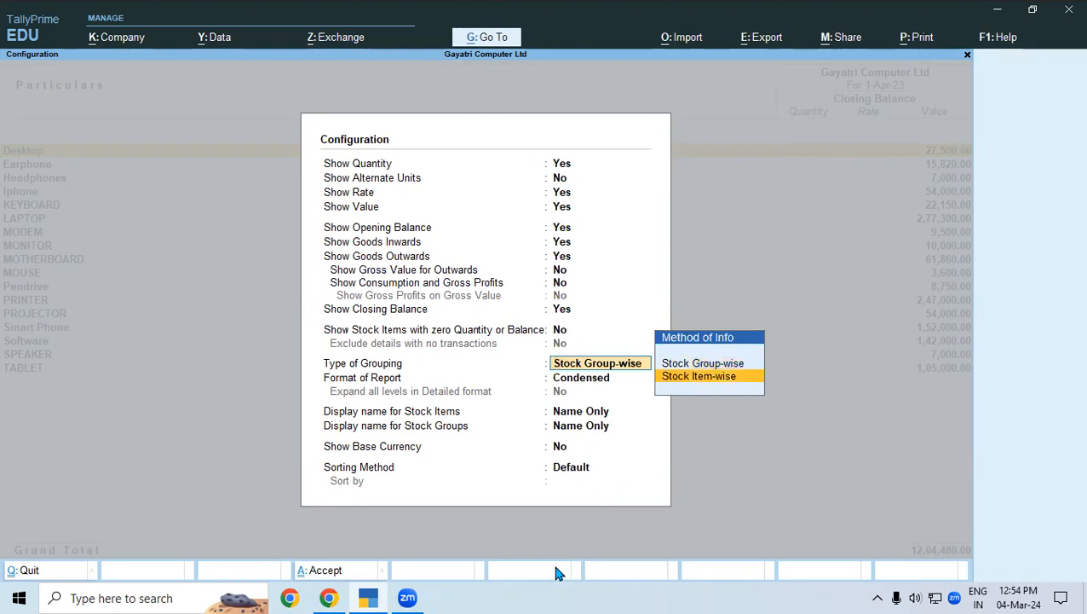
{"action": "key", "text": "Return"}
{"action": "key", "text": "Down"}
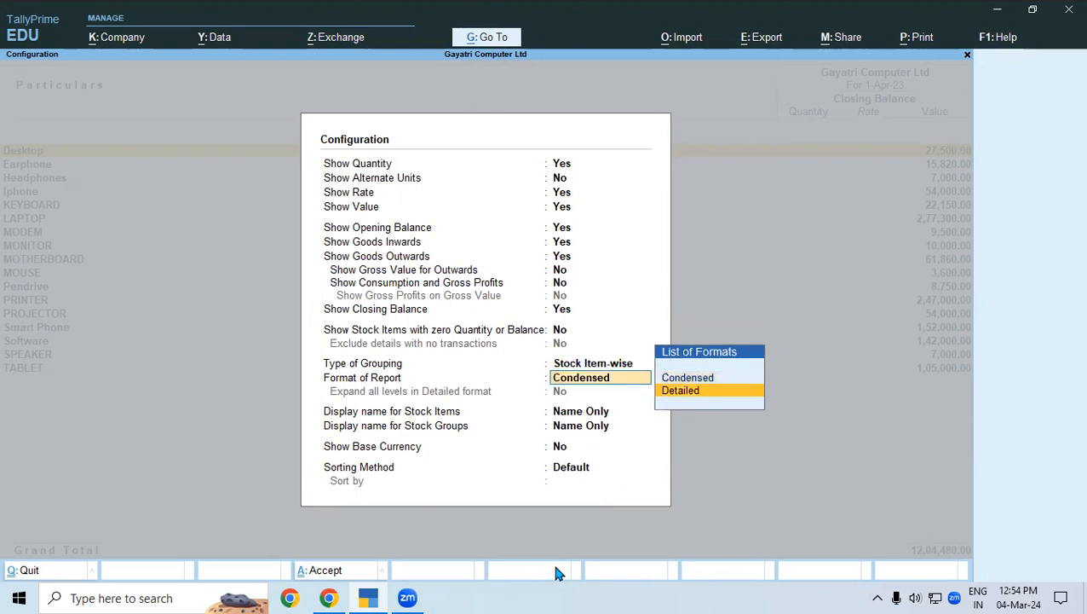
{"action": "key", "text": "Return"}
{"action": "type", "text": "Y"}
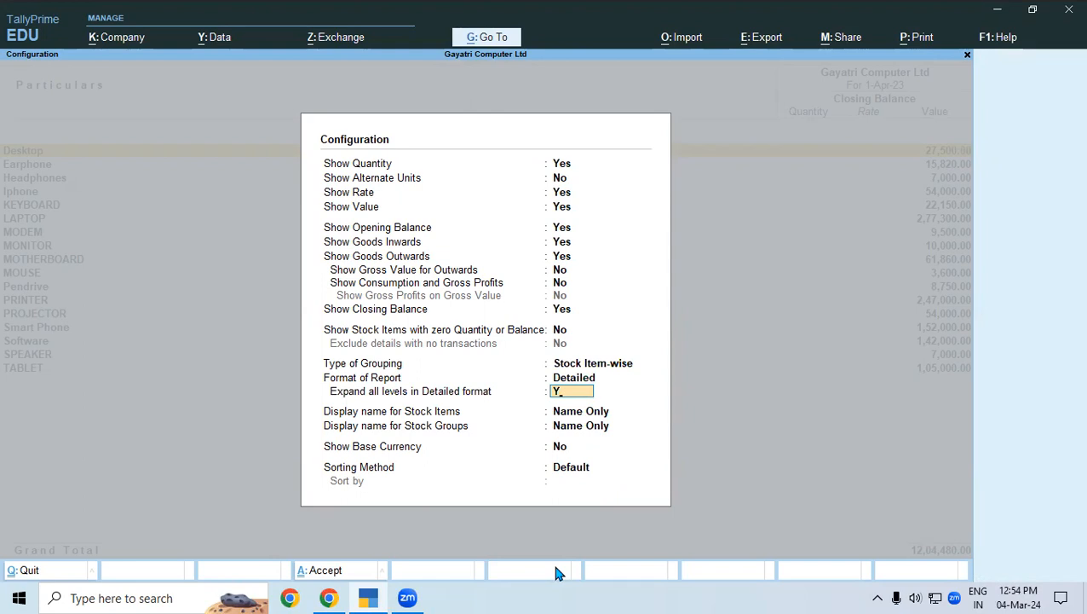
{"action": "key", "text": "Return"}
{"action": "key", "text": "ctrl+a"}
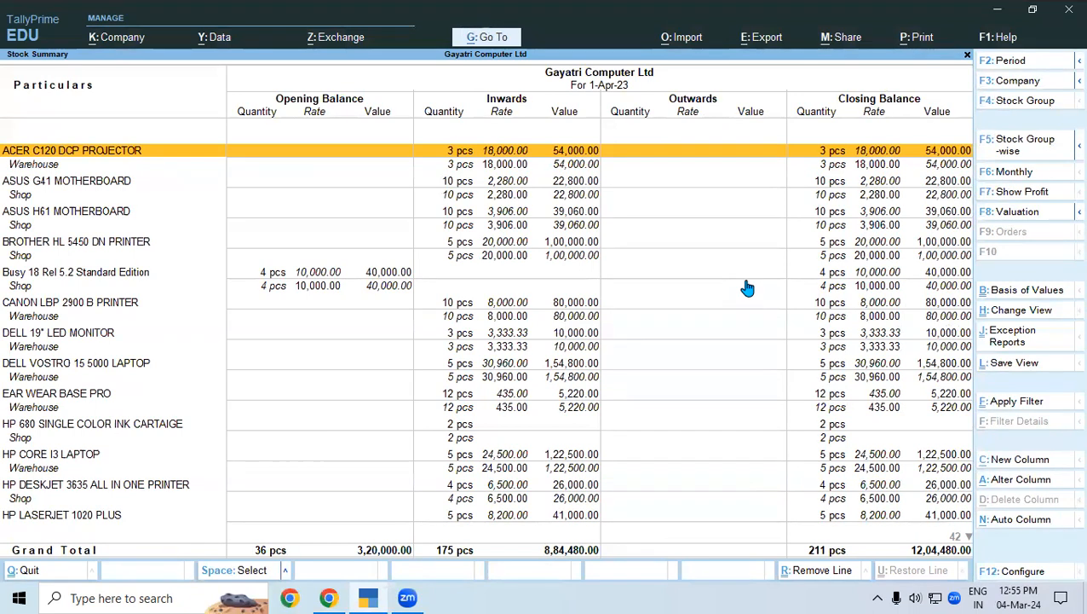
{"action": "left_click", "coordinate": [895, 36]}
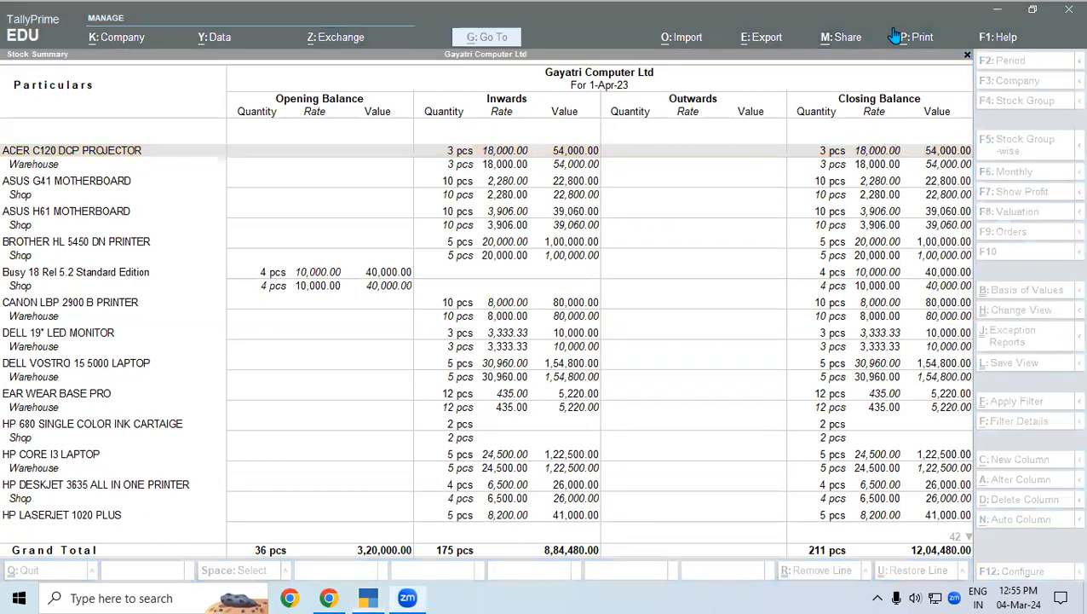